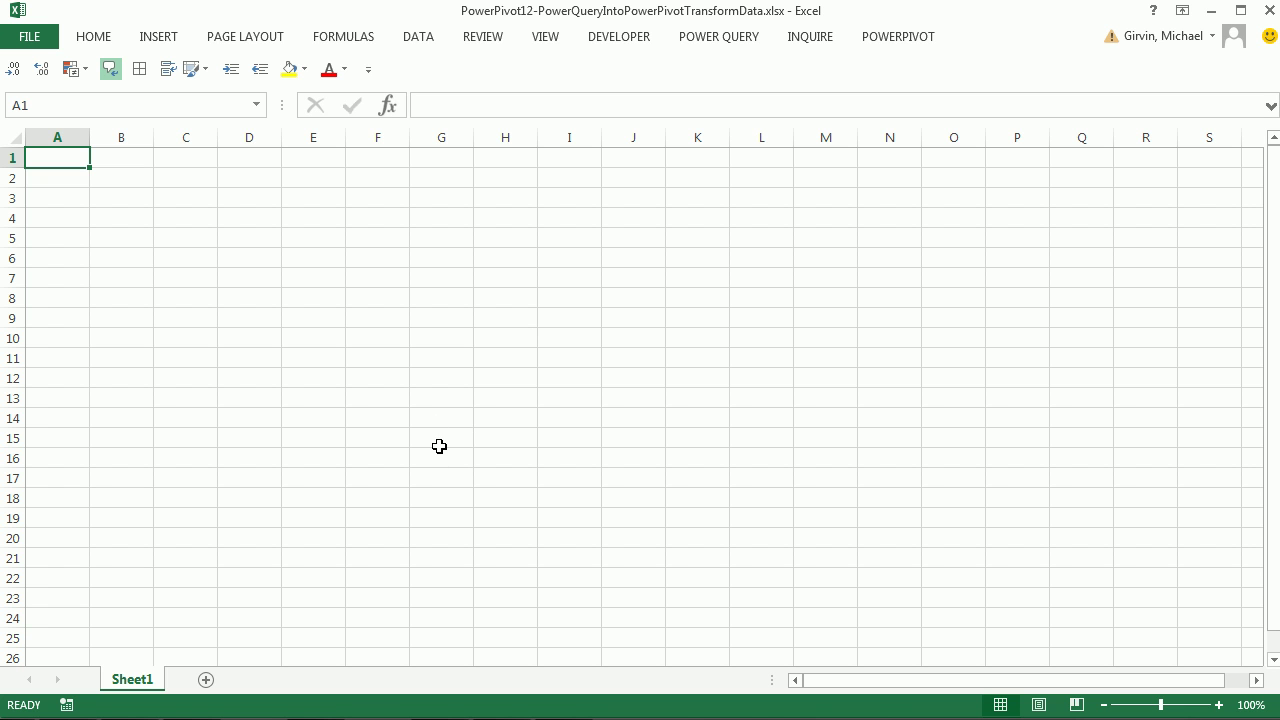
Show the Power Query ribbon commands, then collapse the ribbon again
click(723, 45)
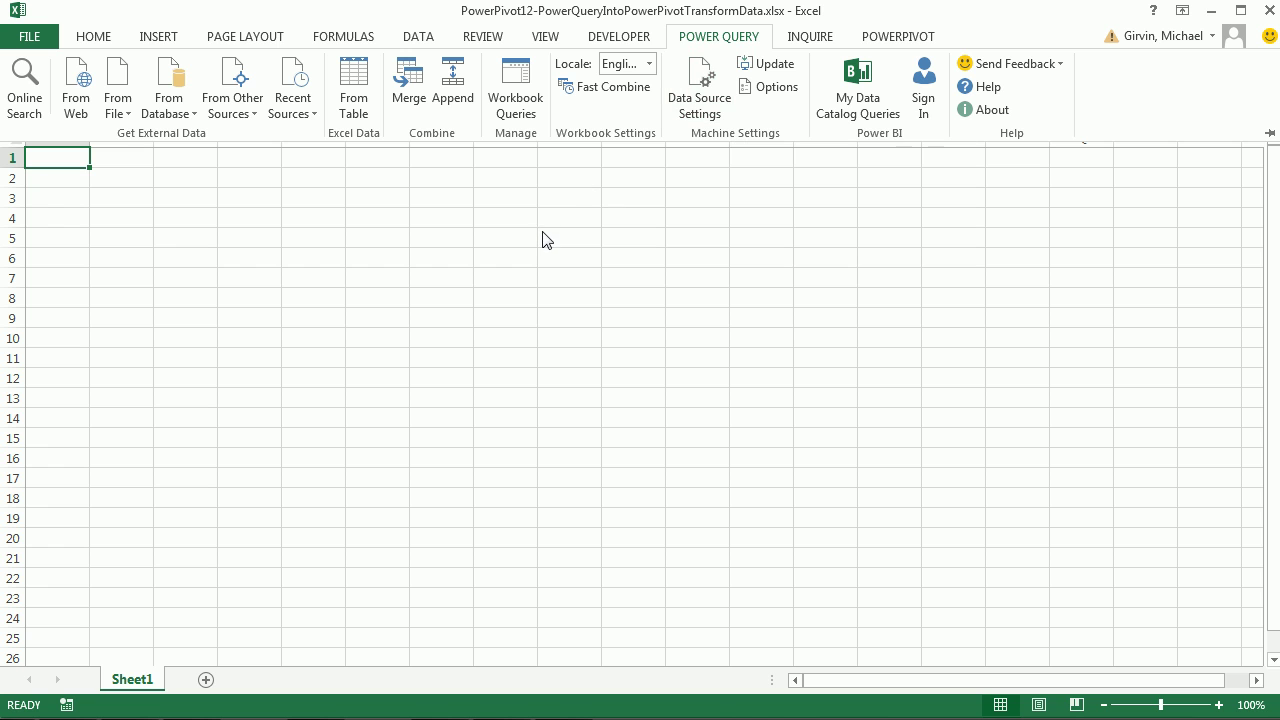
click(964, 297)
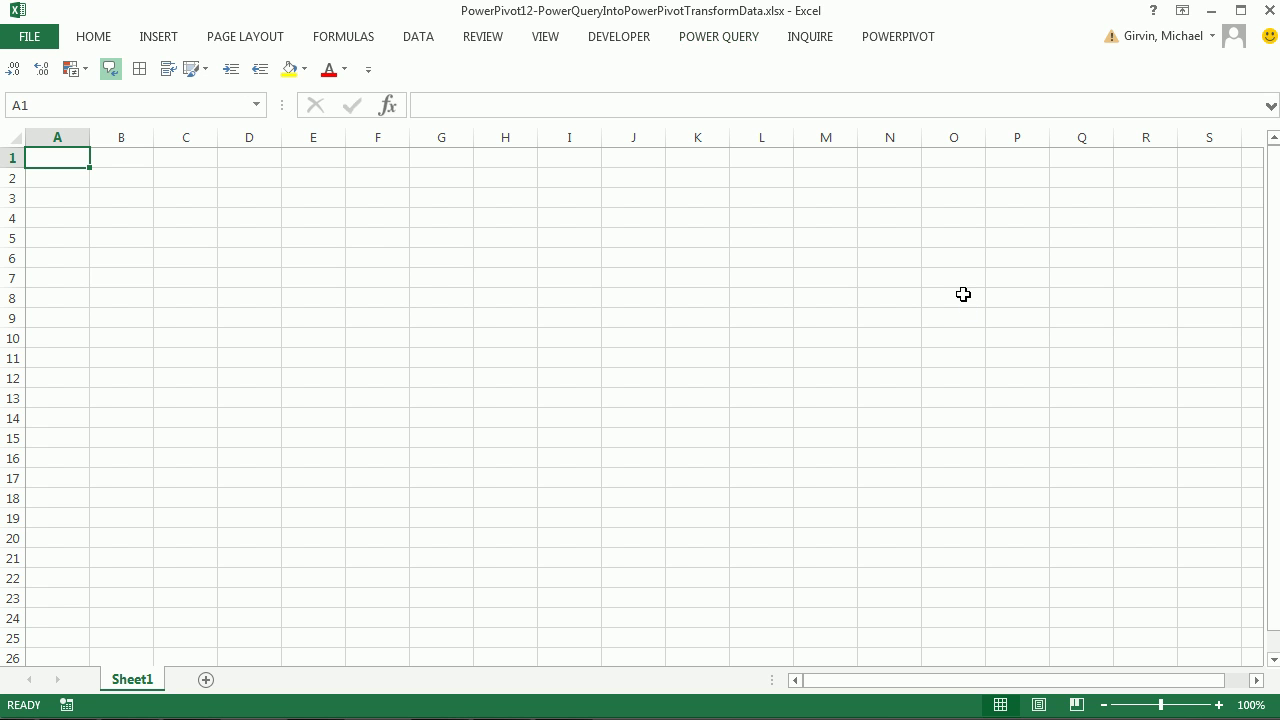
Review Product-IDs in the transactions workbook, then bring up the product table in Notepad
key(alt+Tab)
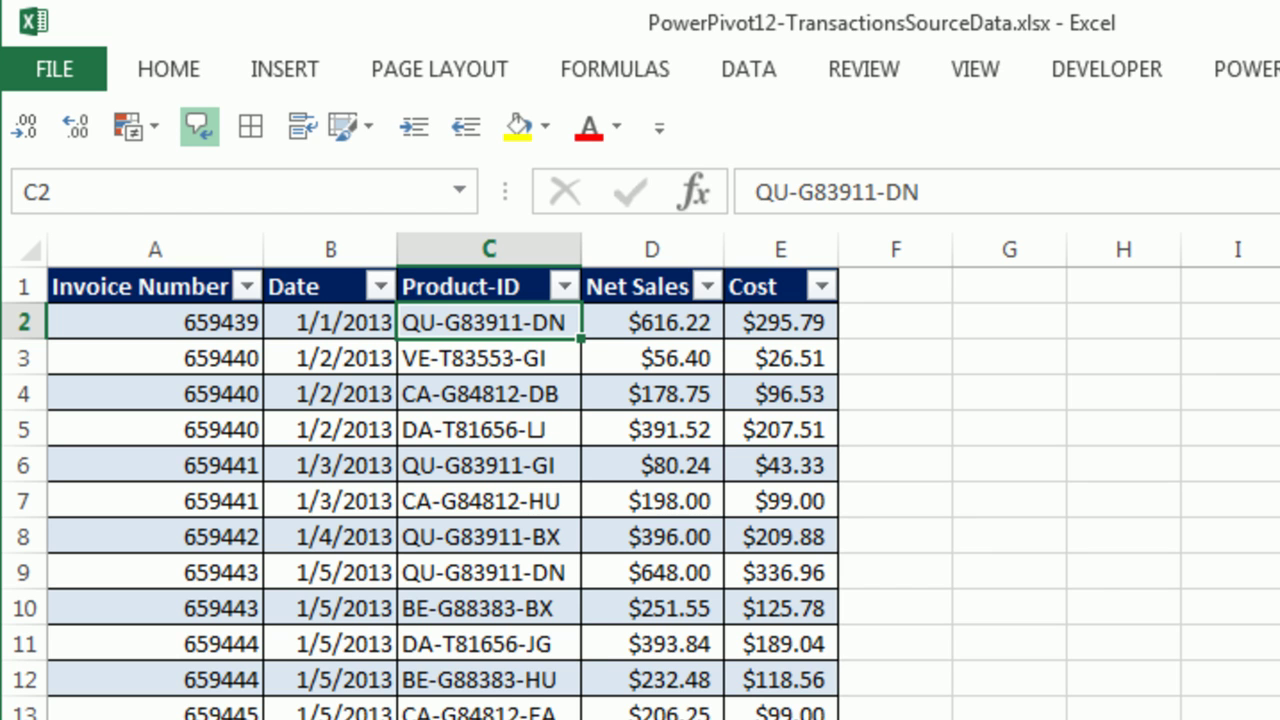
key(alt+Tab)
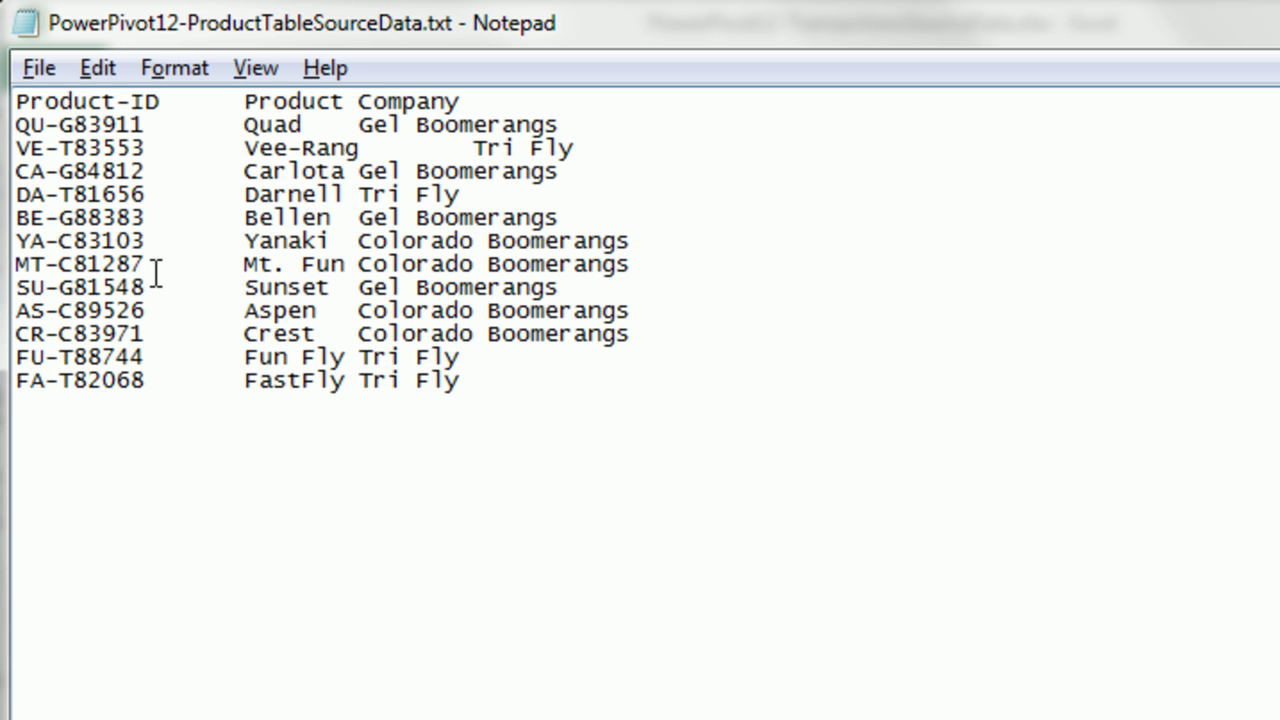
Compare Product-IDs by switching between the transactions workbook and the Notepad product list
key(alt+Tab)
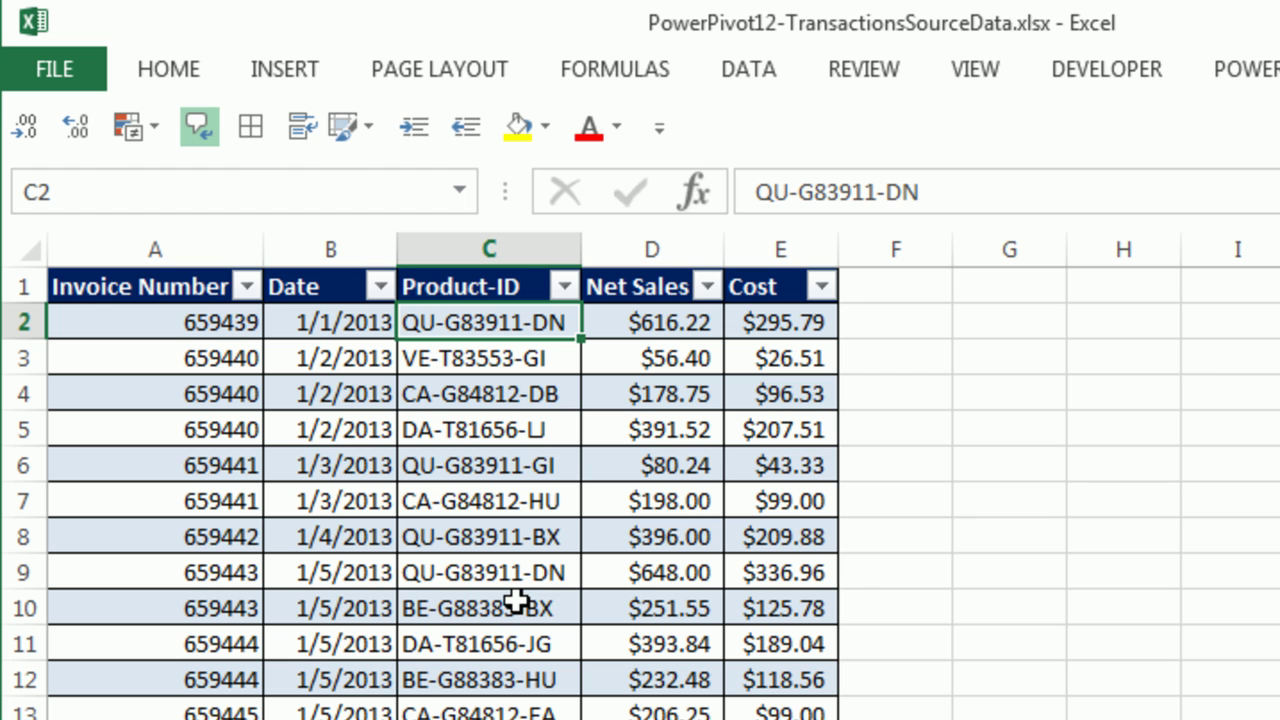
key(alt+Tab)
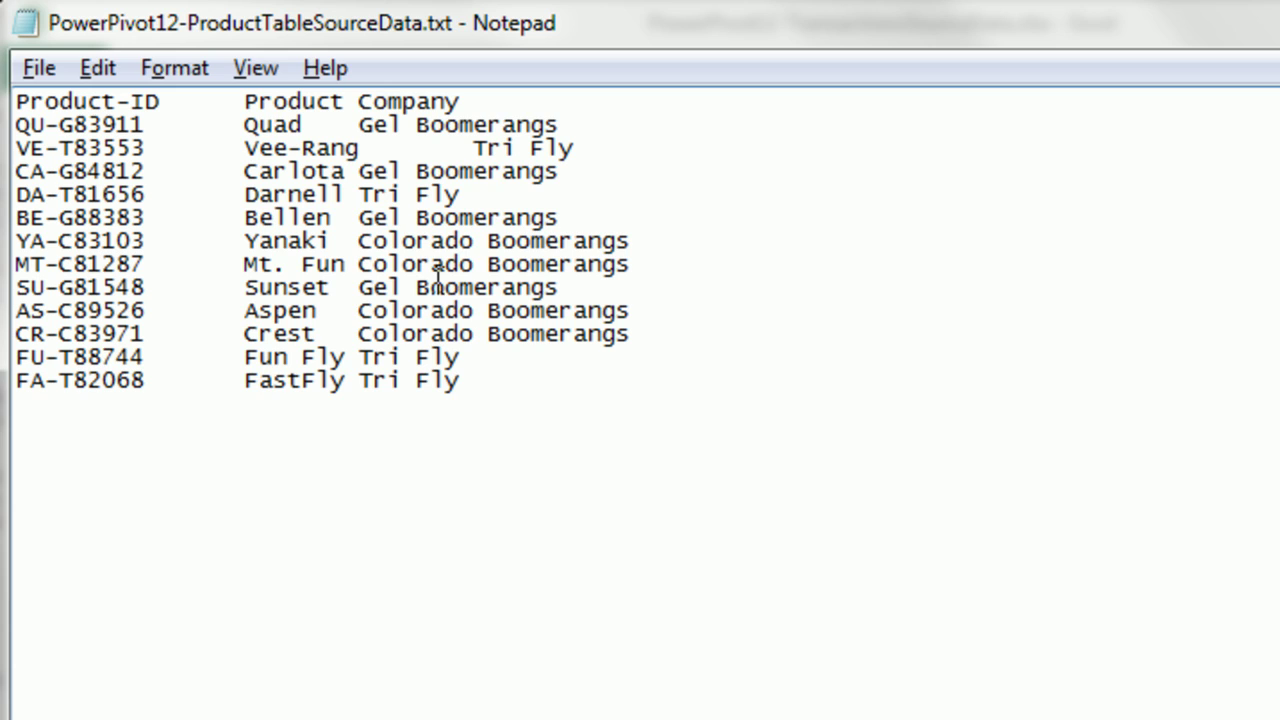
key(alt+Tab)
key(alt+Tab)
key(alt+Tab)
Close the transactions workbook and import TransactionsSourceData.xlsx from Excel, previewing fTransactions1 in the Navigator
click(1269, 11)
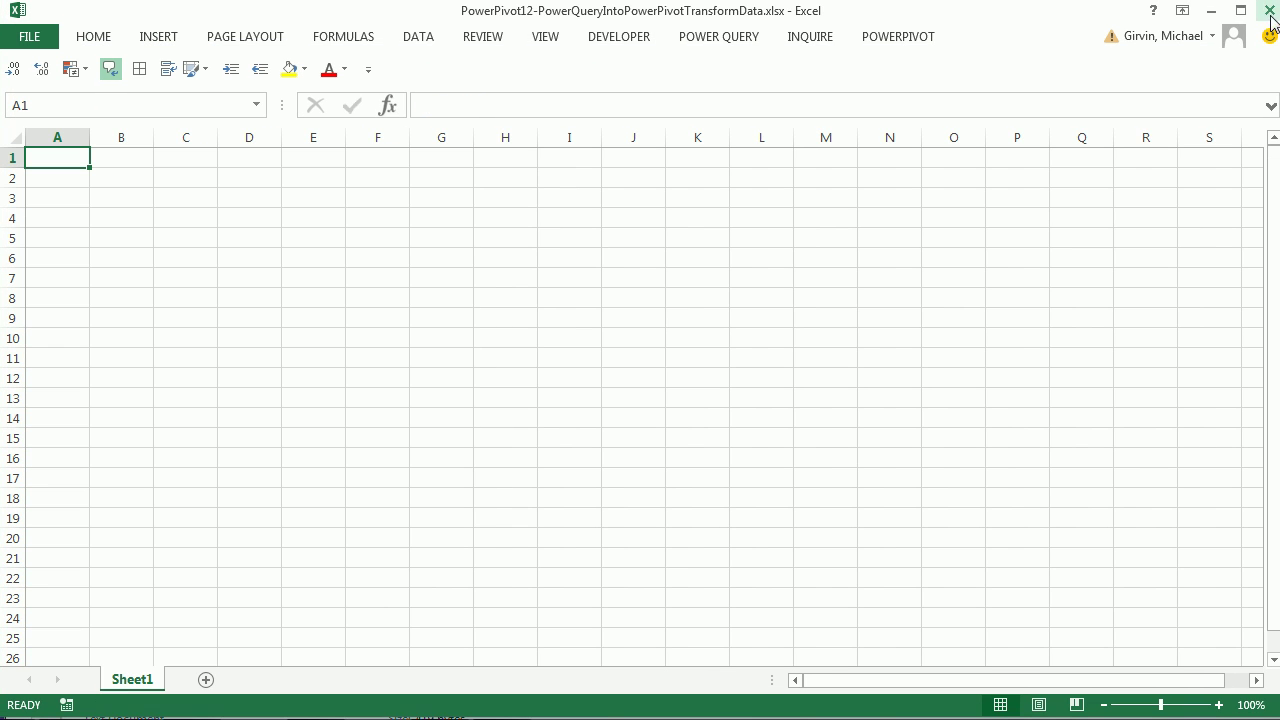
click(719, 40)
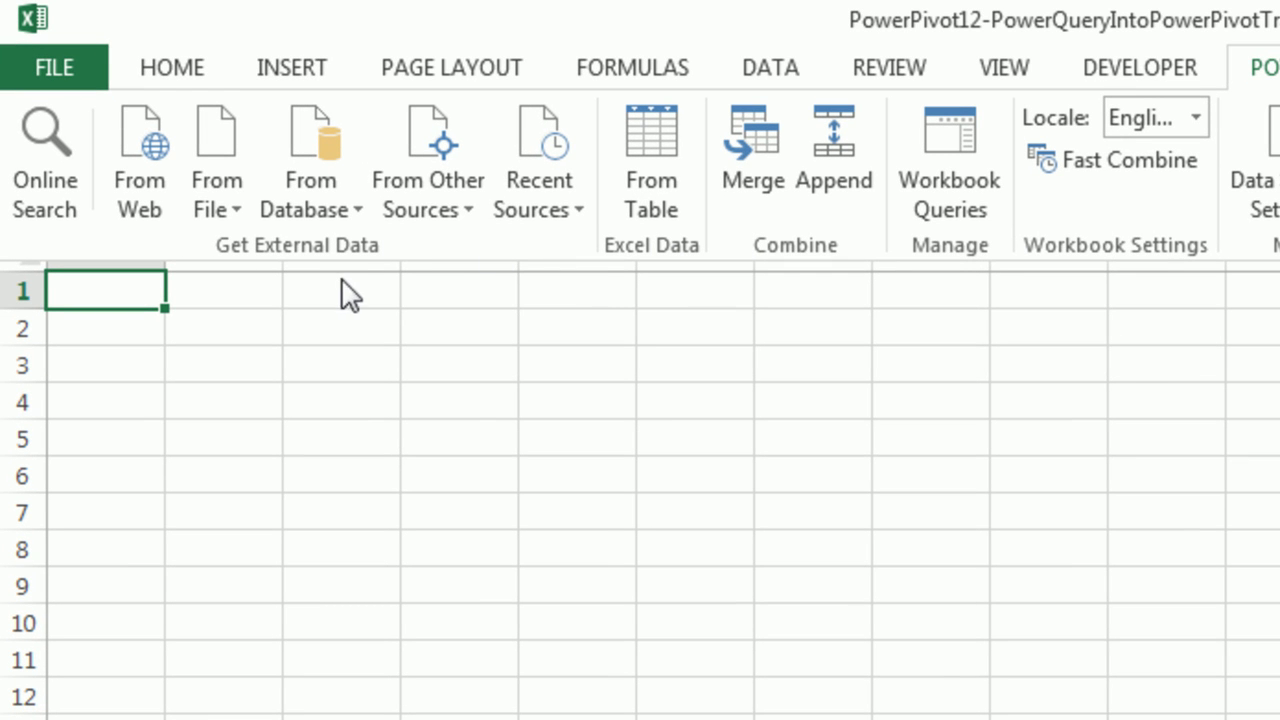
click(227, 208)
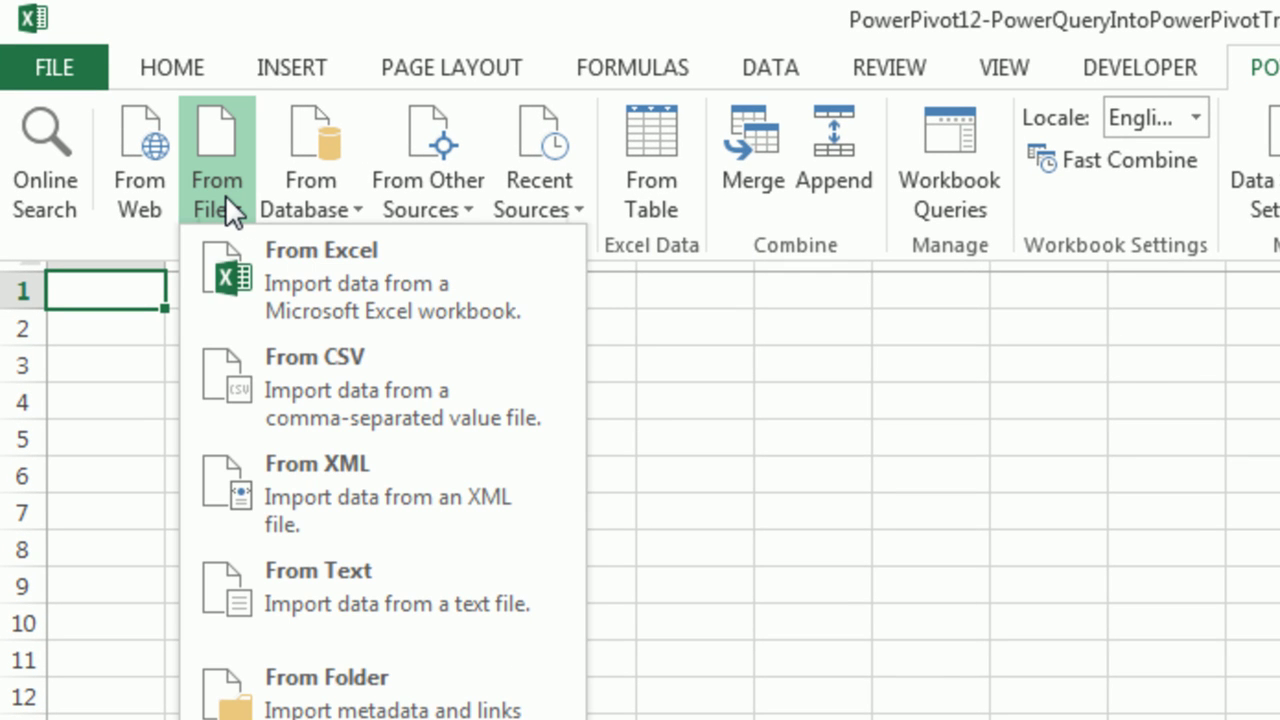
click(326, 276)
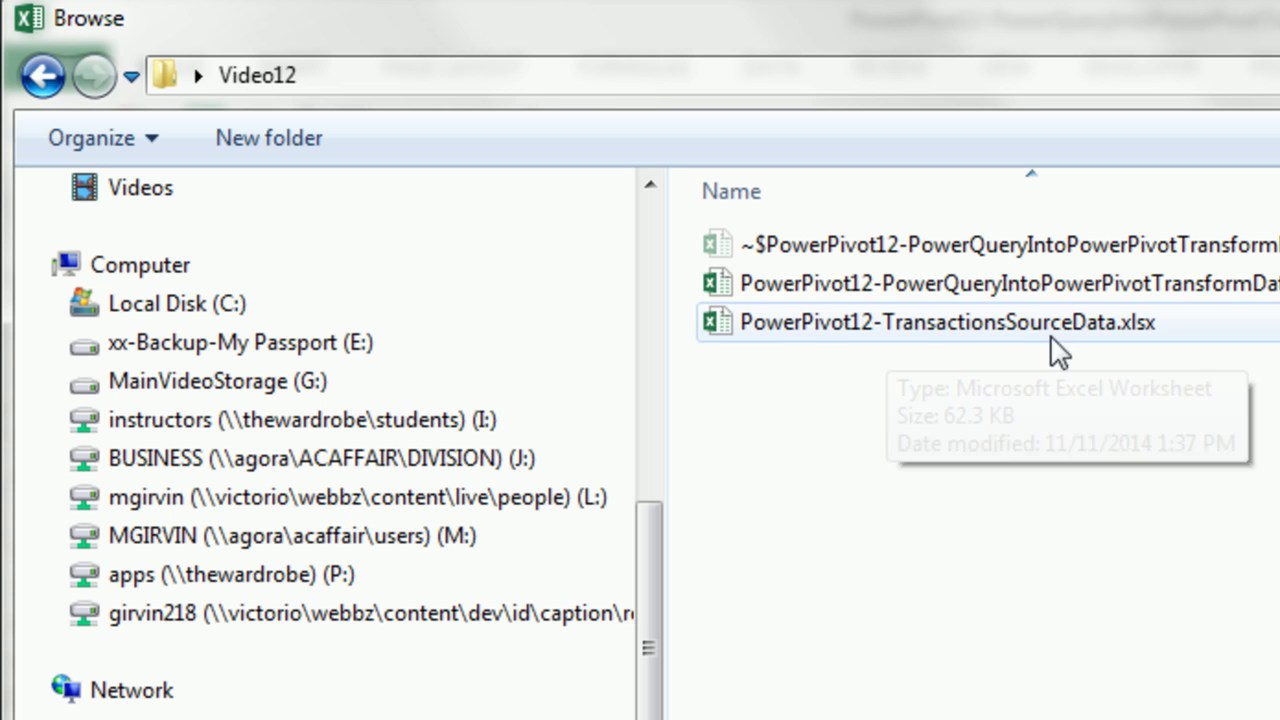
double_click(908, 330)
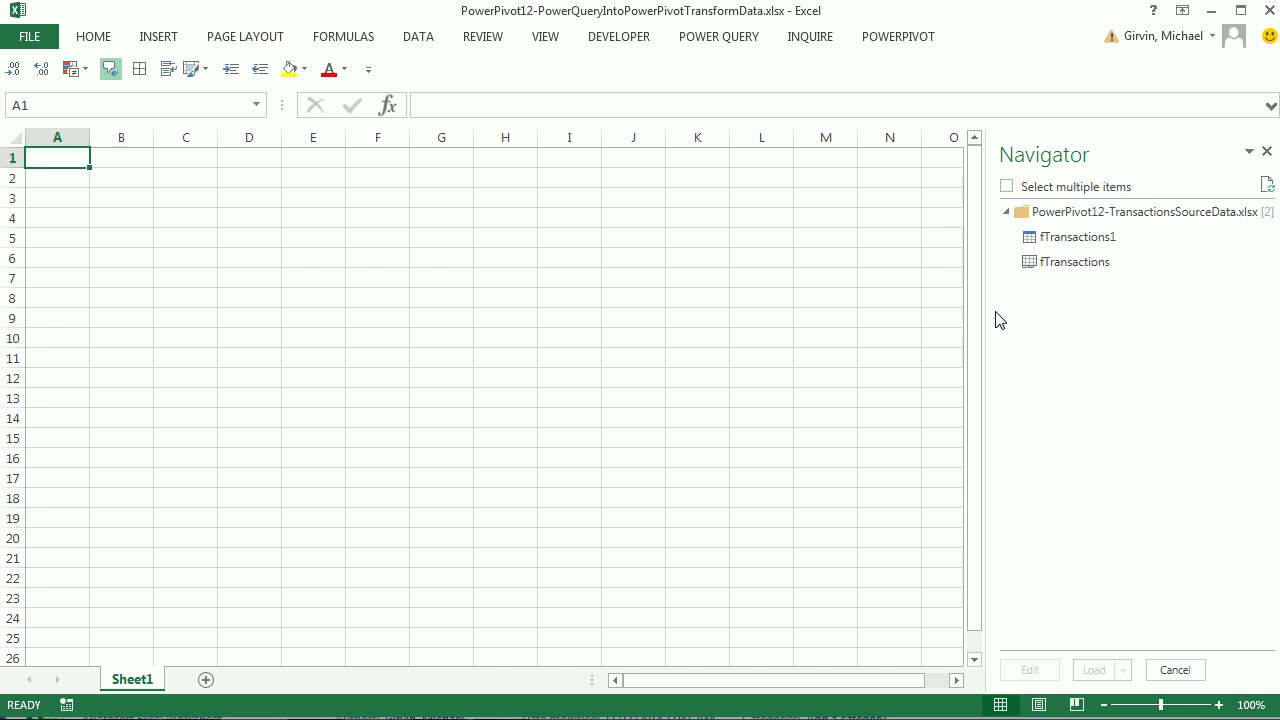
click(1088, 262)
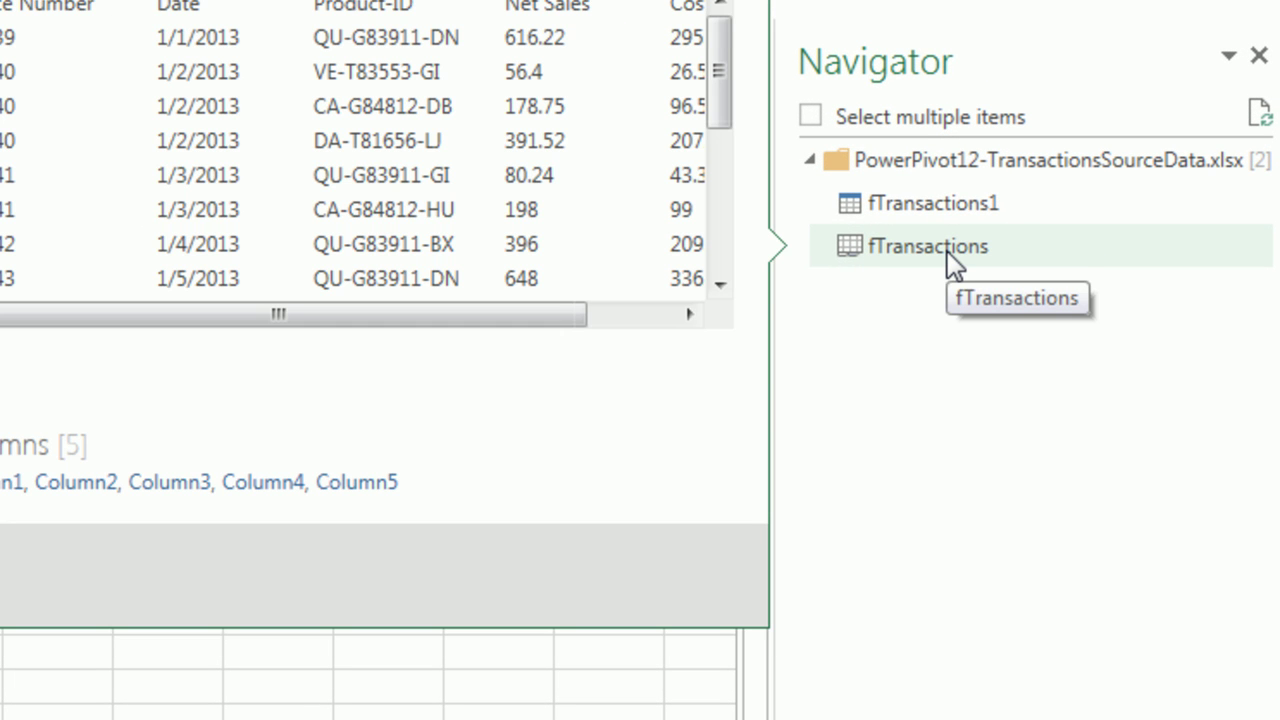
click(949, 203)
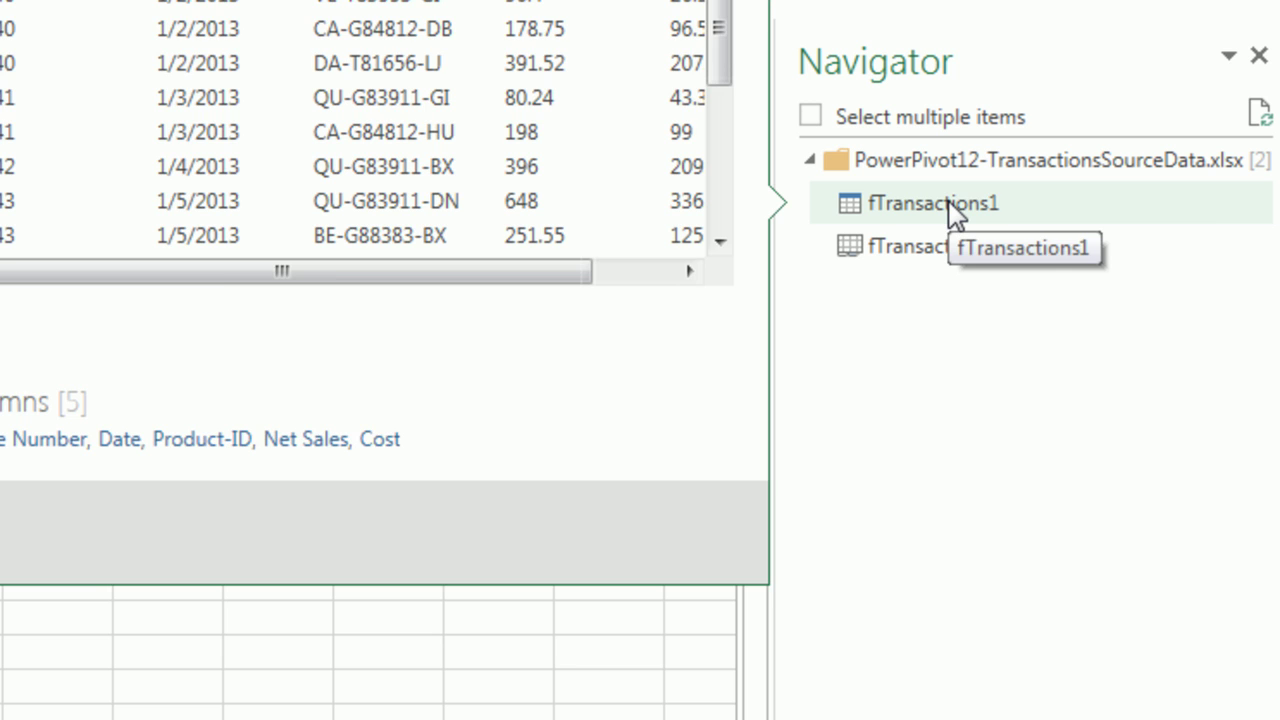
Edit fTransactions1 in the Query Editor and remove its Invoice Number column
right_click(949, 202)
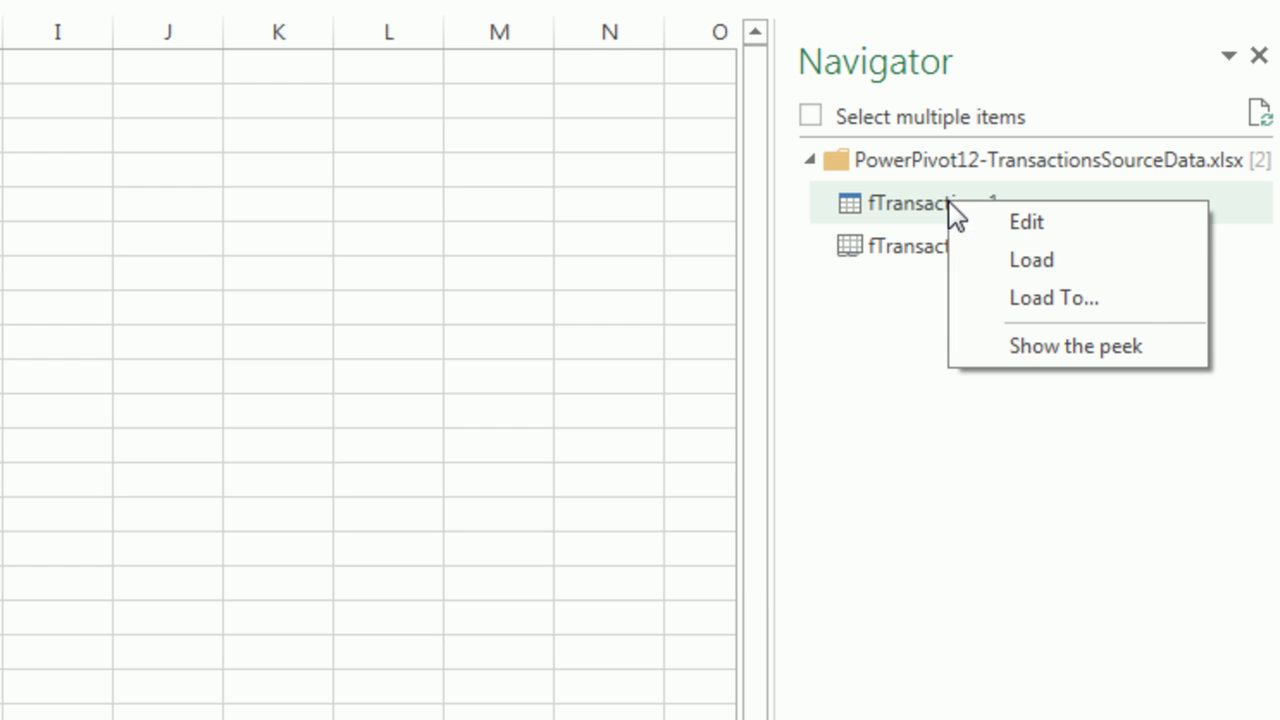
click(1000, 225)
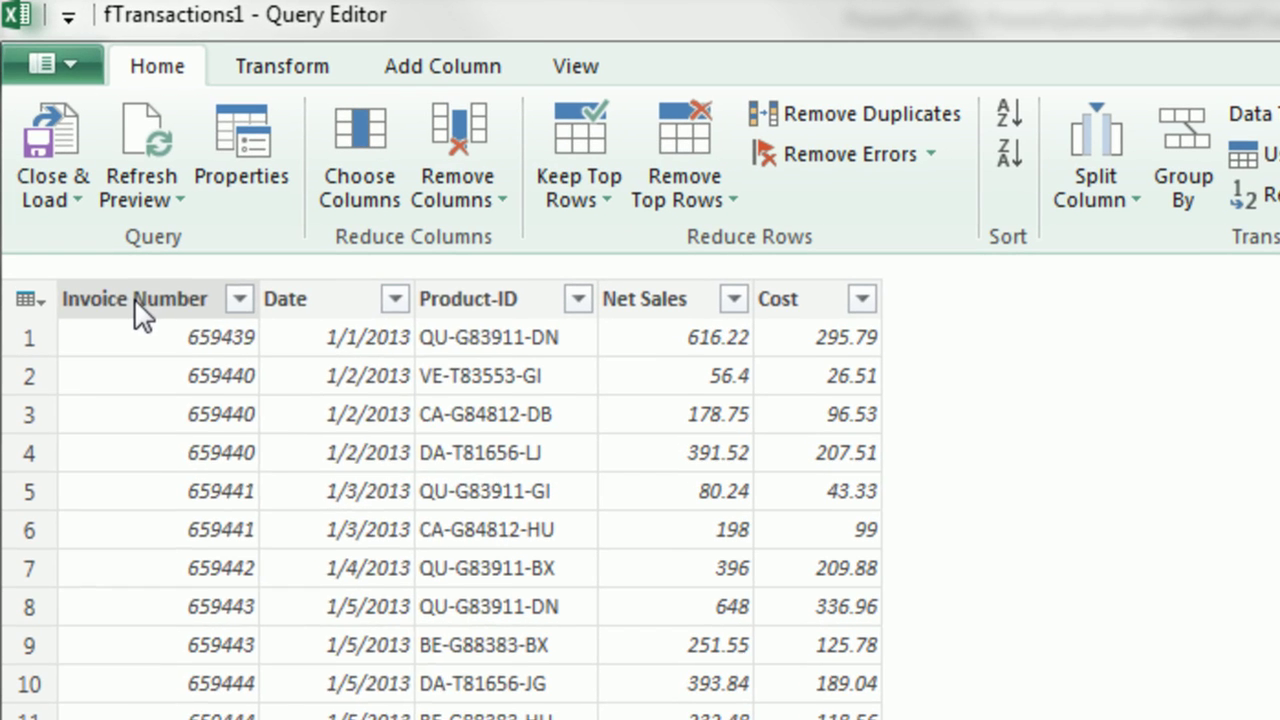
right_click(74, 166)
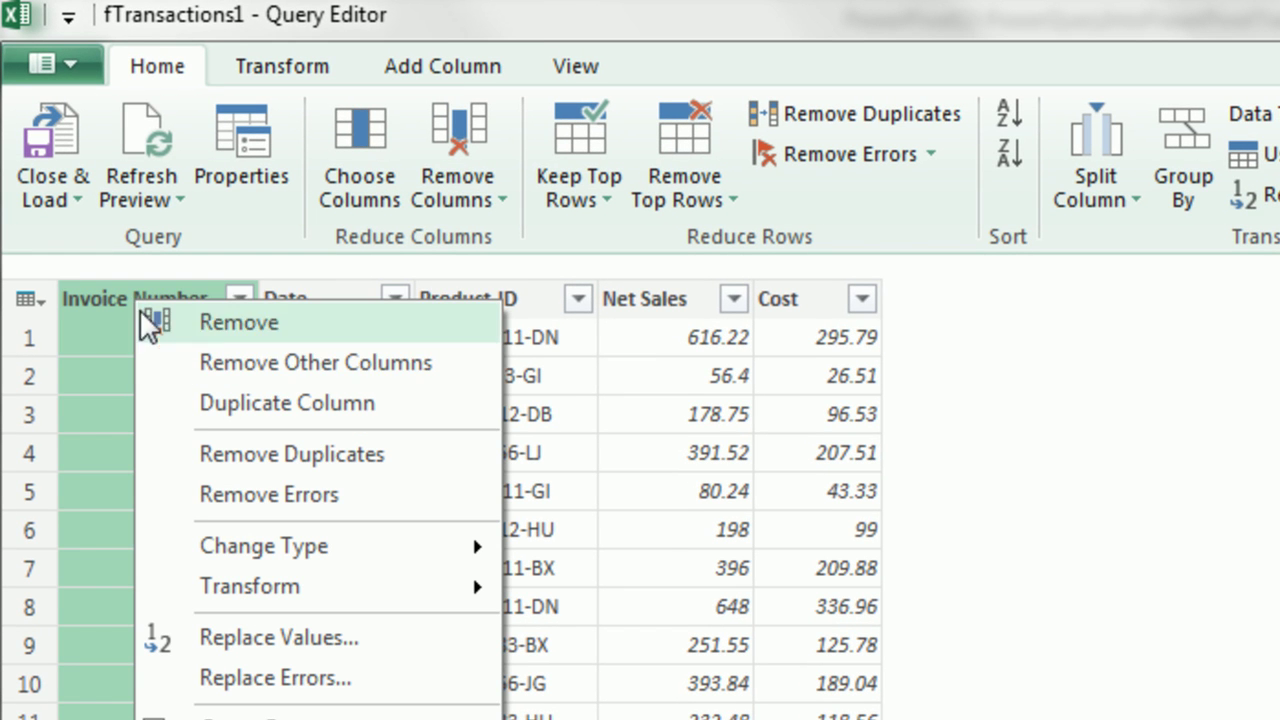
click(238, 323)
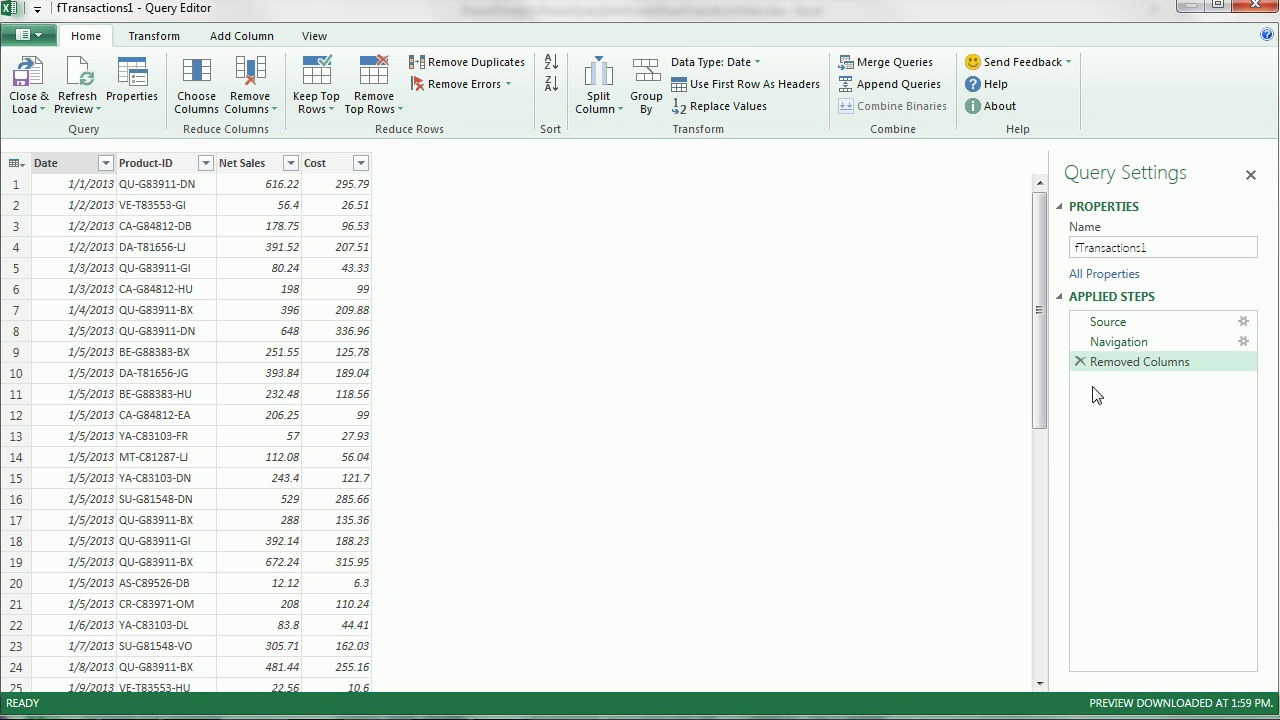
click(155, 168)
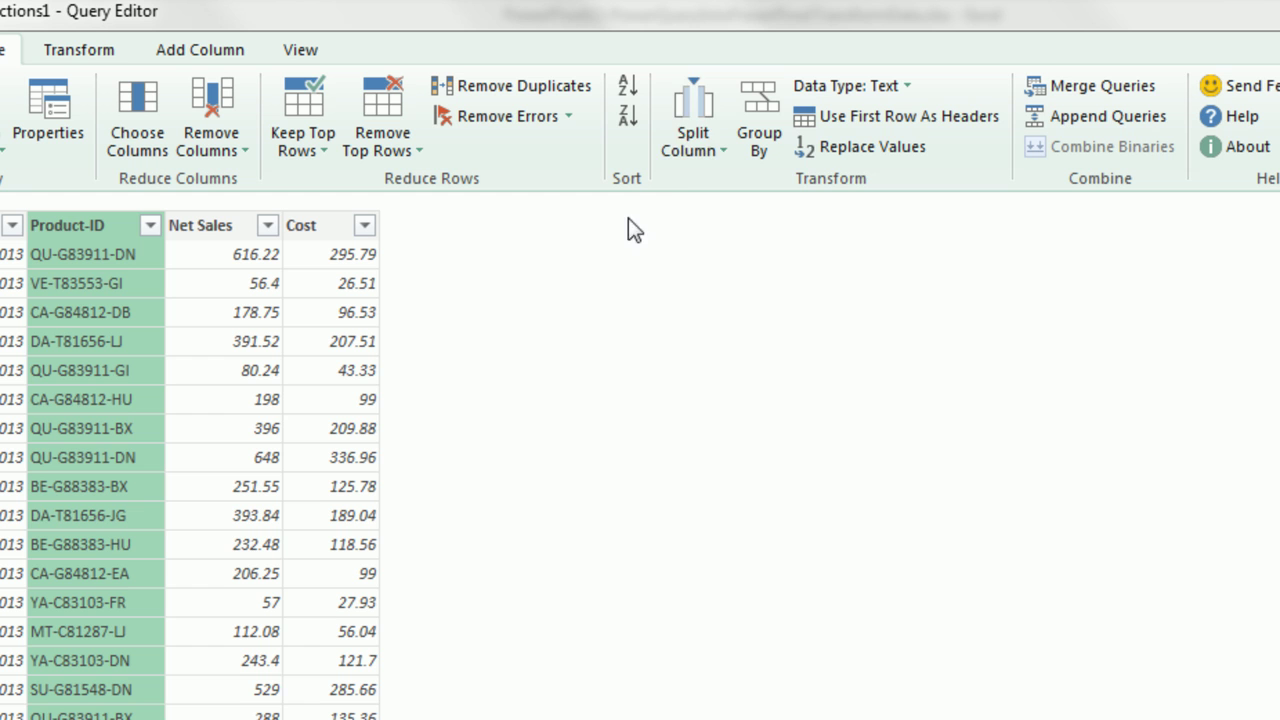
Split Product-ID by the custom delimiter '-' at the right-most occurrence
click(689, 156)
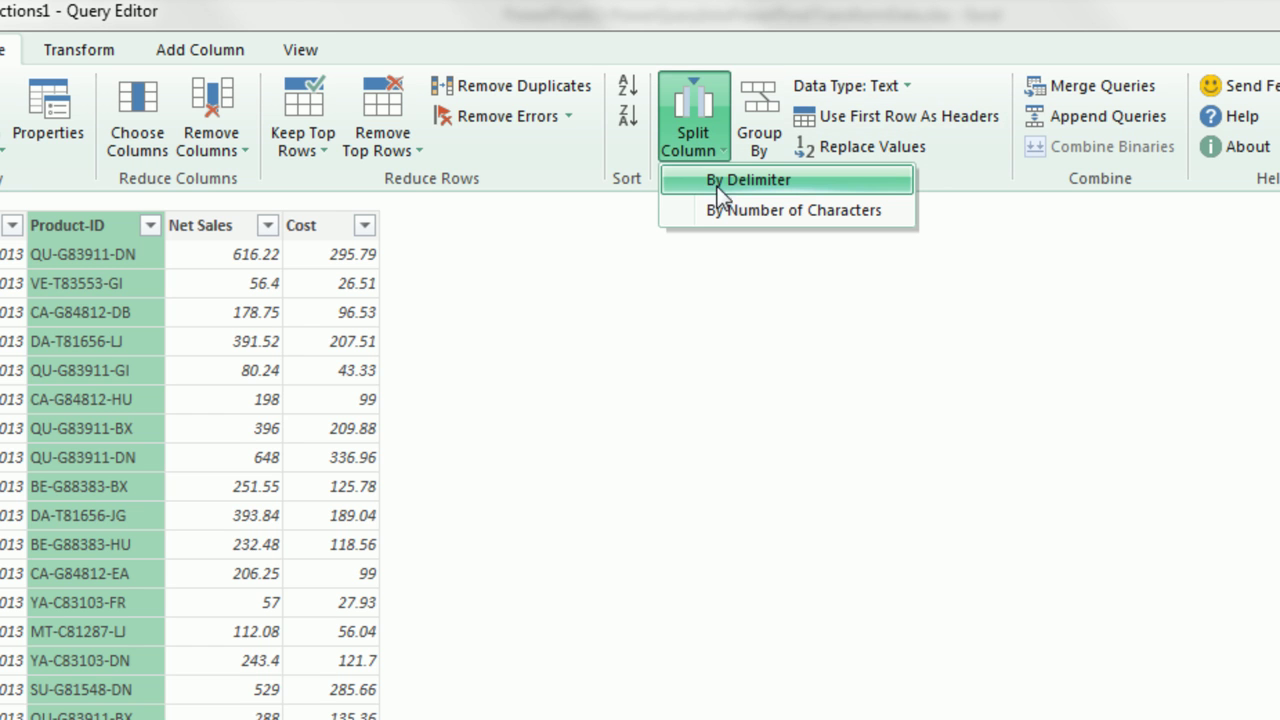
click(785, 186)
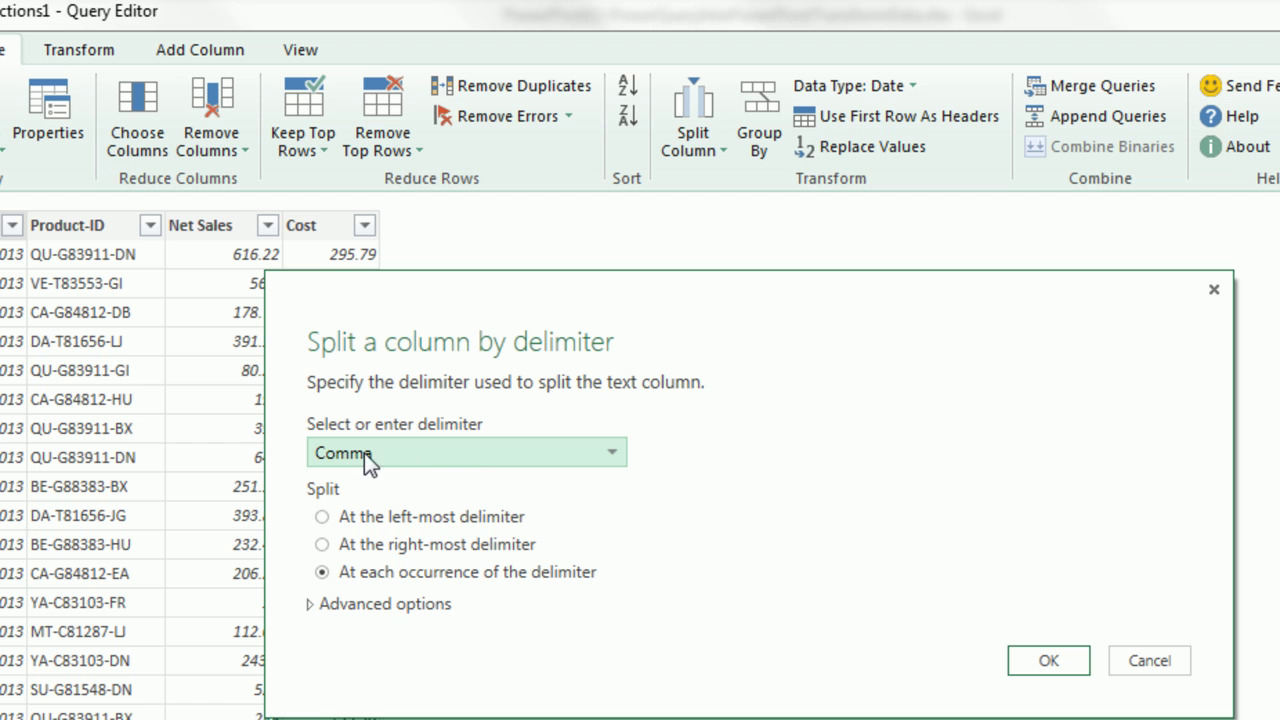
click(362, 453)
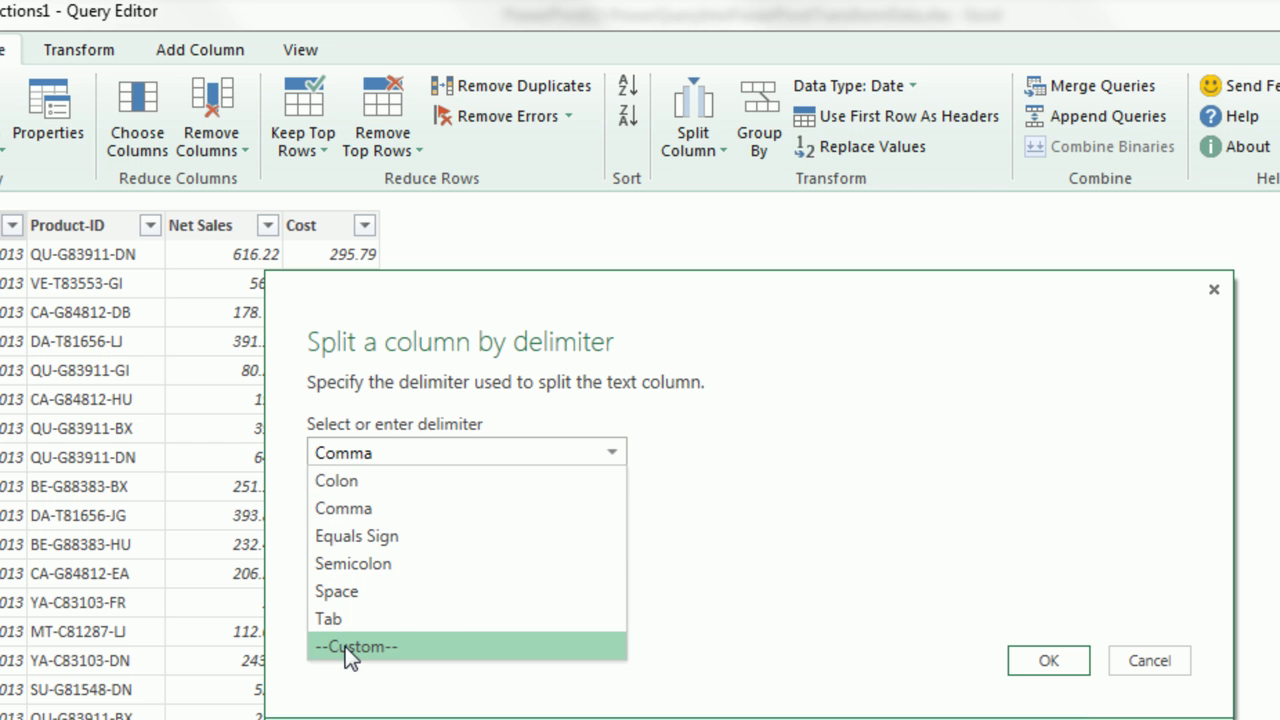
click(345, 646)
click(395, 487)
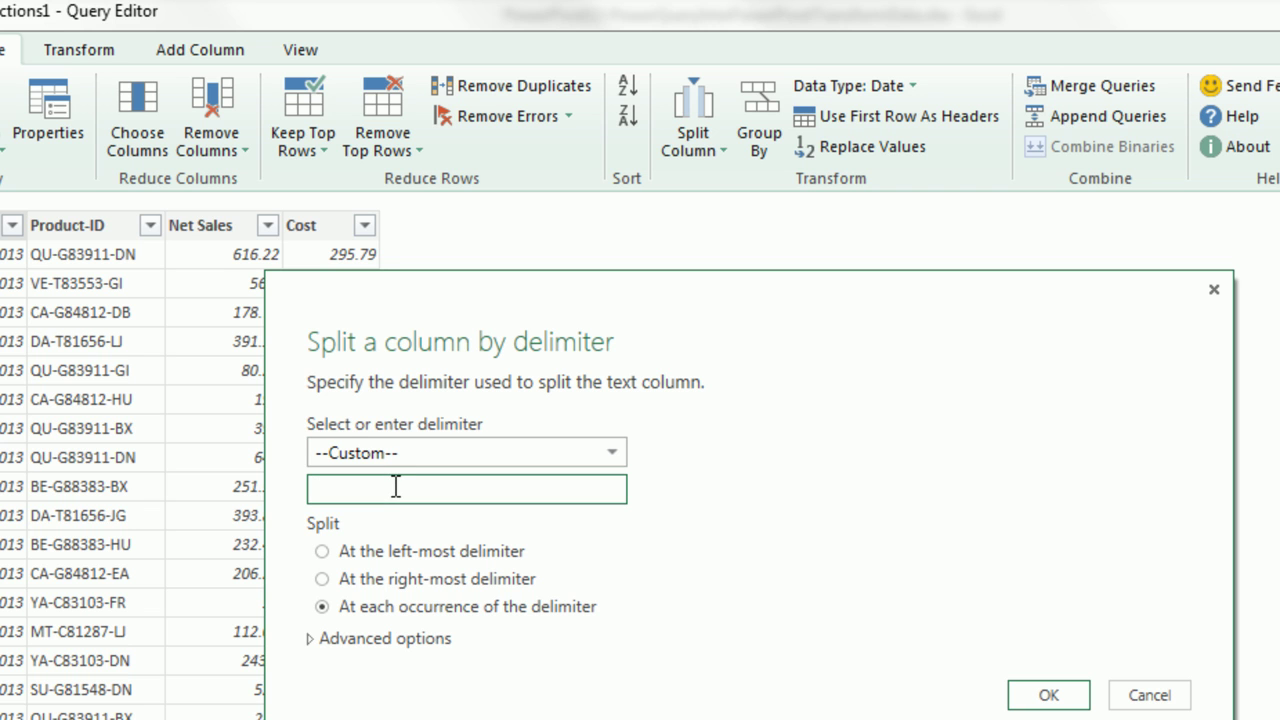
text(-)
click(326, 580)
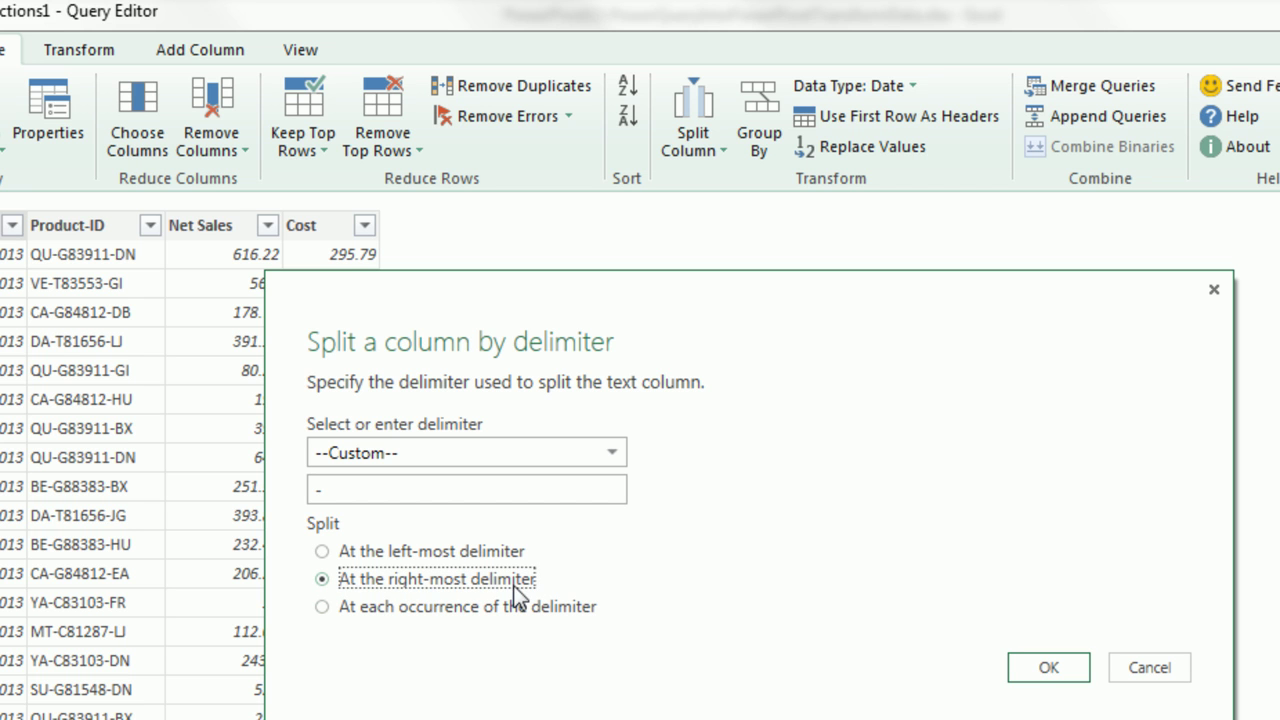
click(1048, 668)
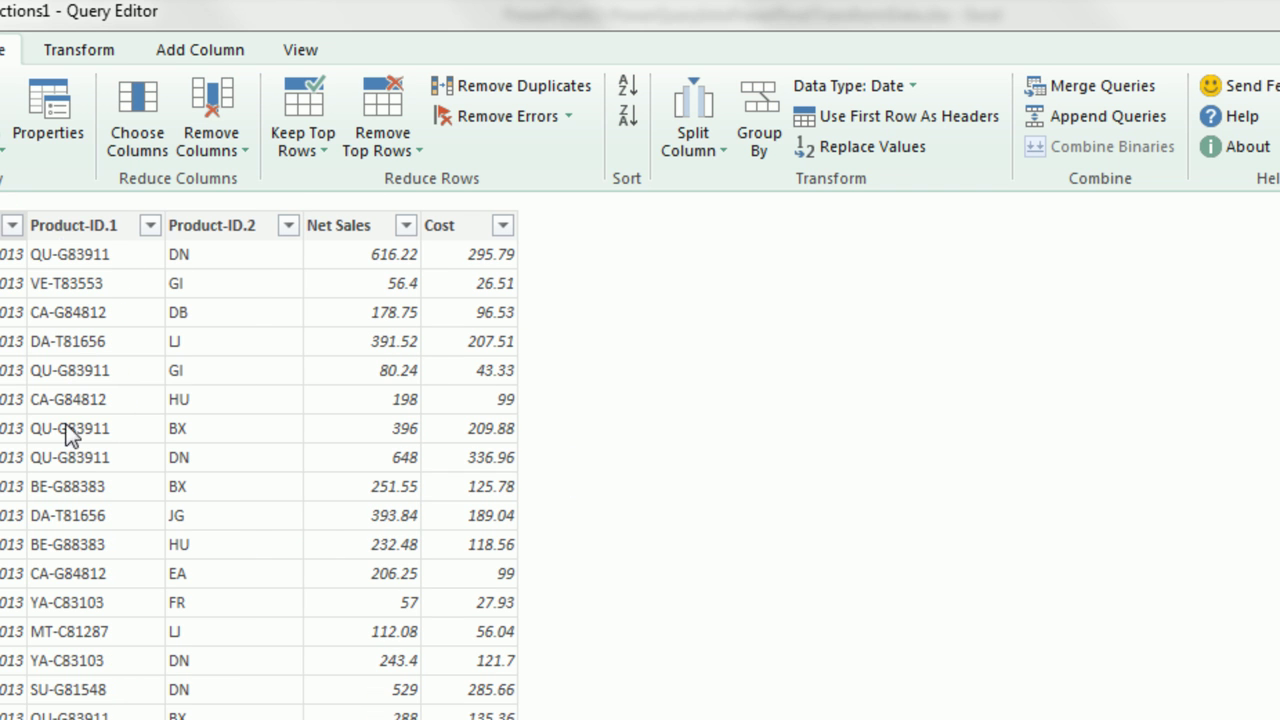
Remove the Product-ID.2 column
click(216, 229)
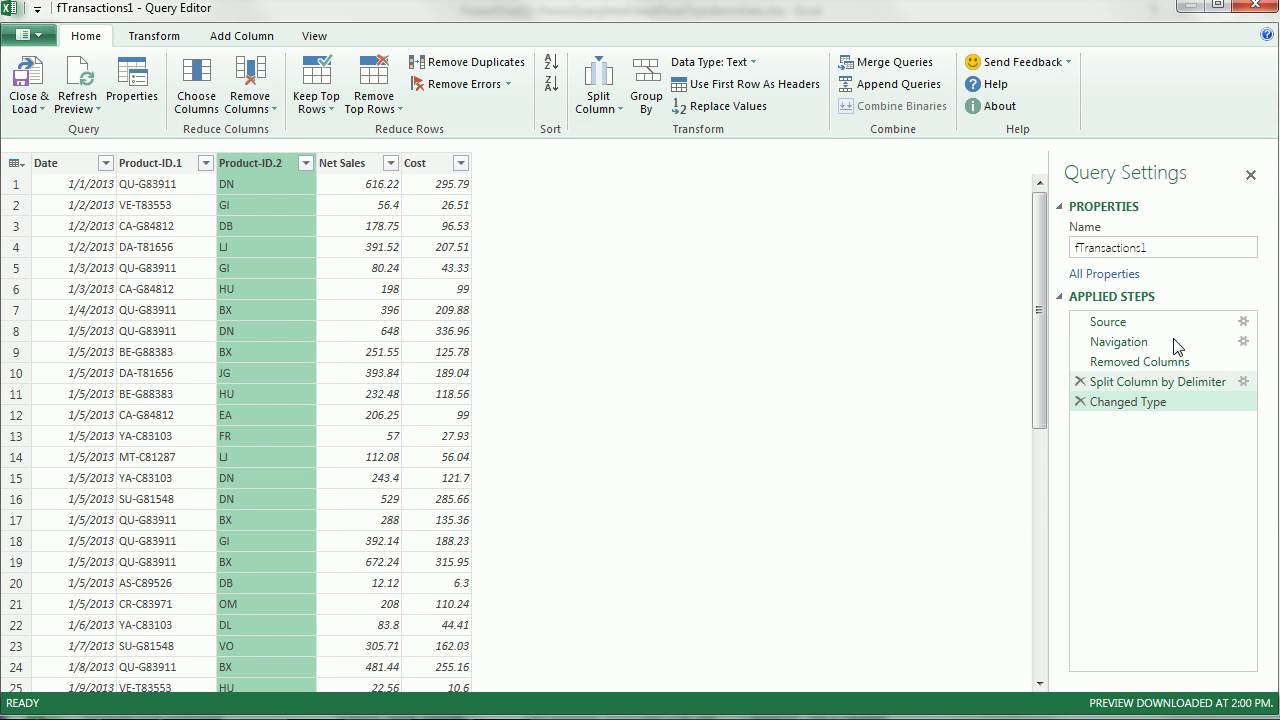
right_click(258, 165)
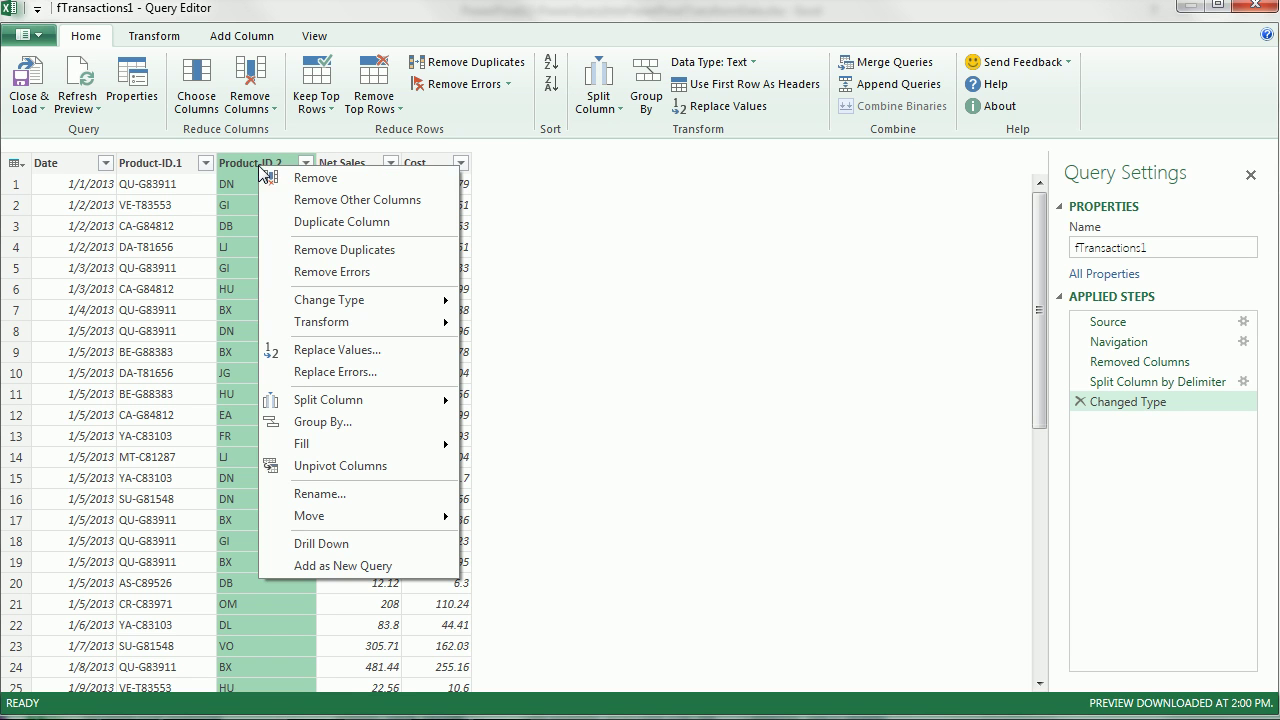
click(306, 179)
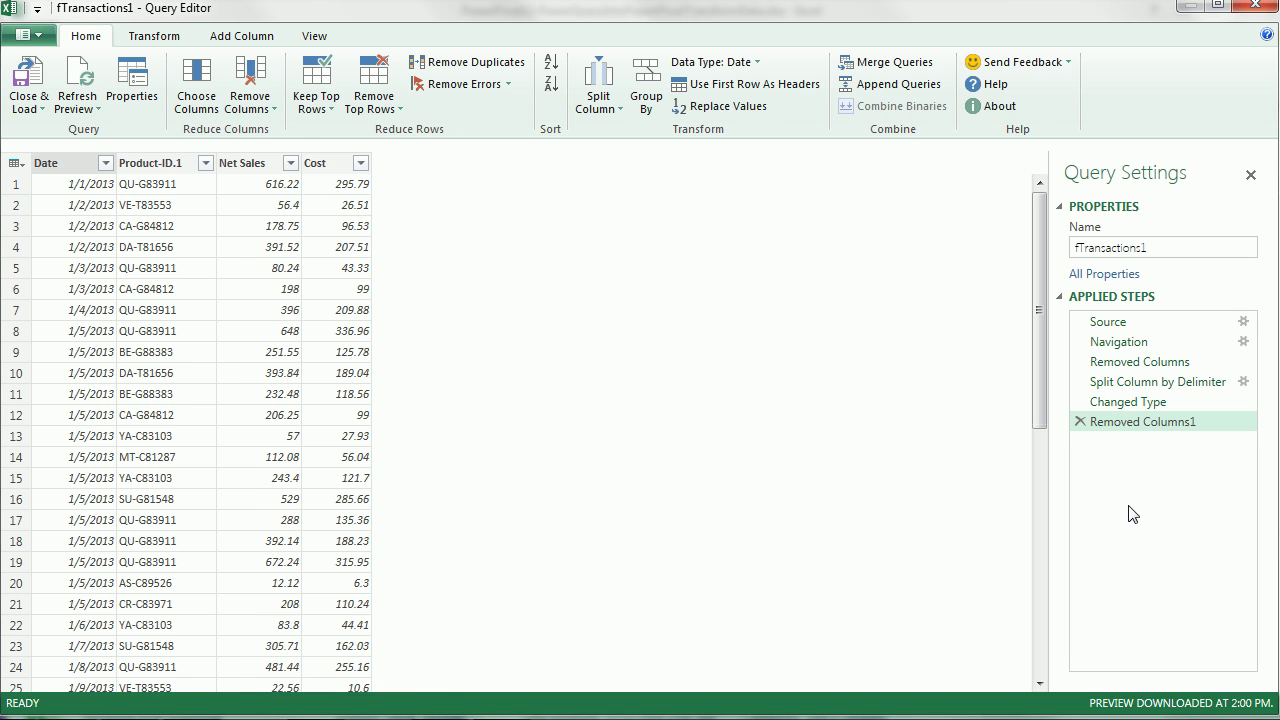
Rename Product-ID.1 back to Product-ID
click(157, 168)
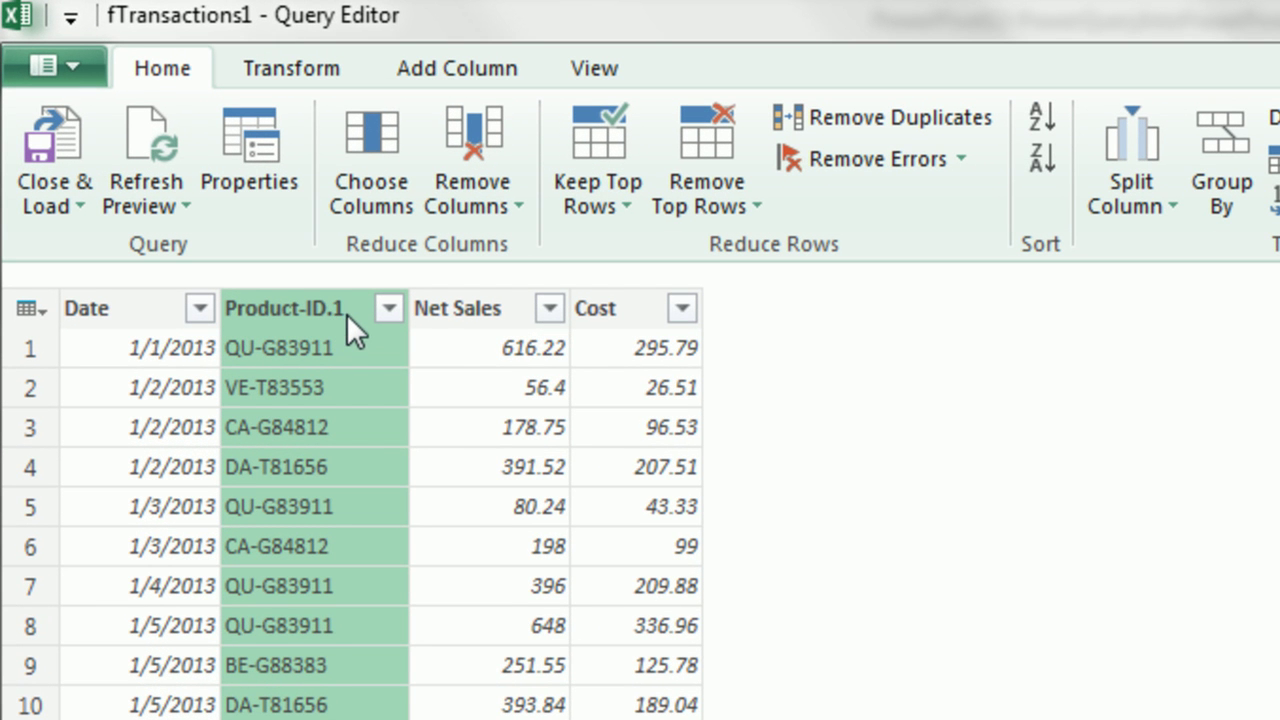
double_click(352, 313)
click(359, 322)
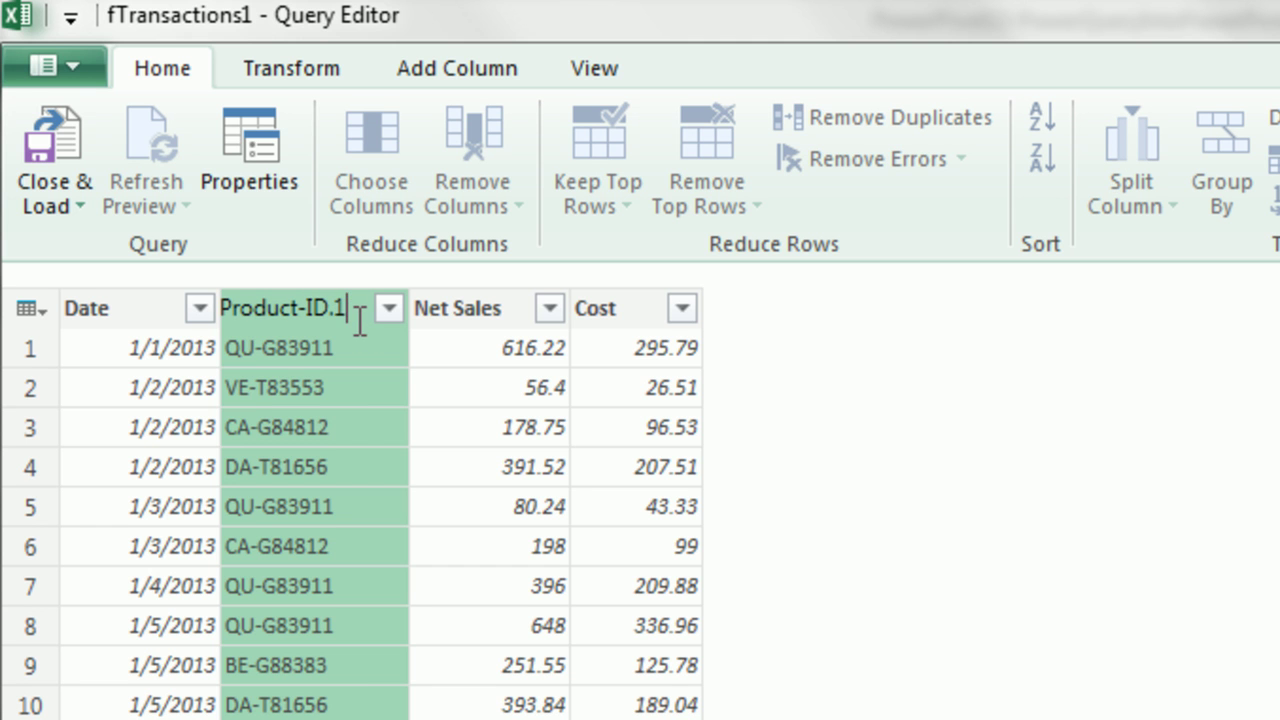
key(Return)
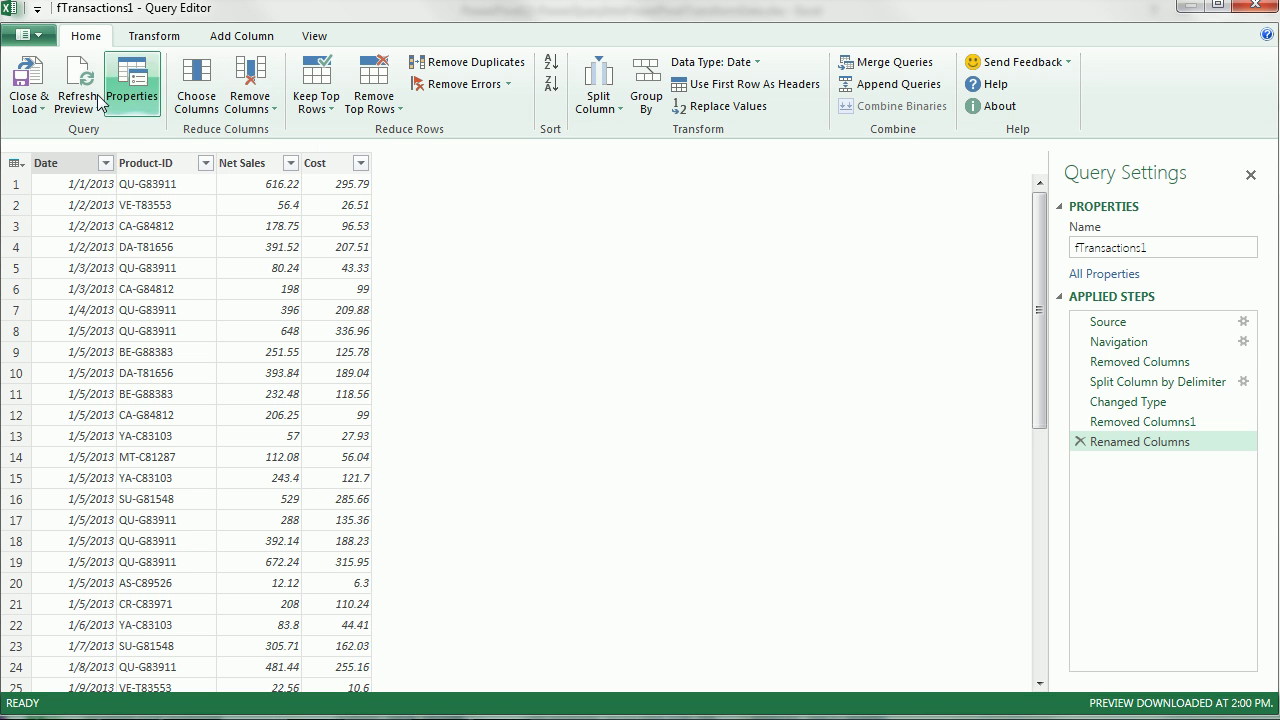
Load the transactions query as Only Create Connection
click(36, 108)
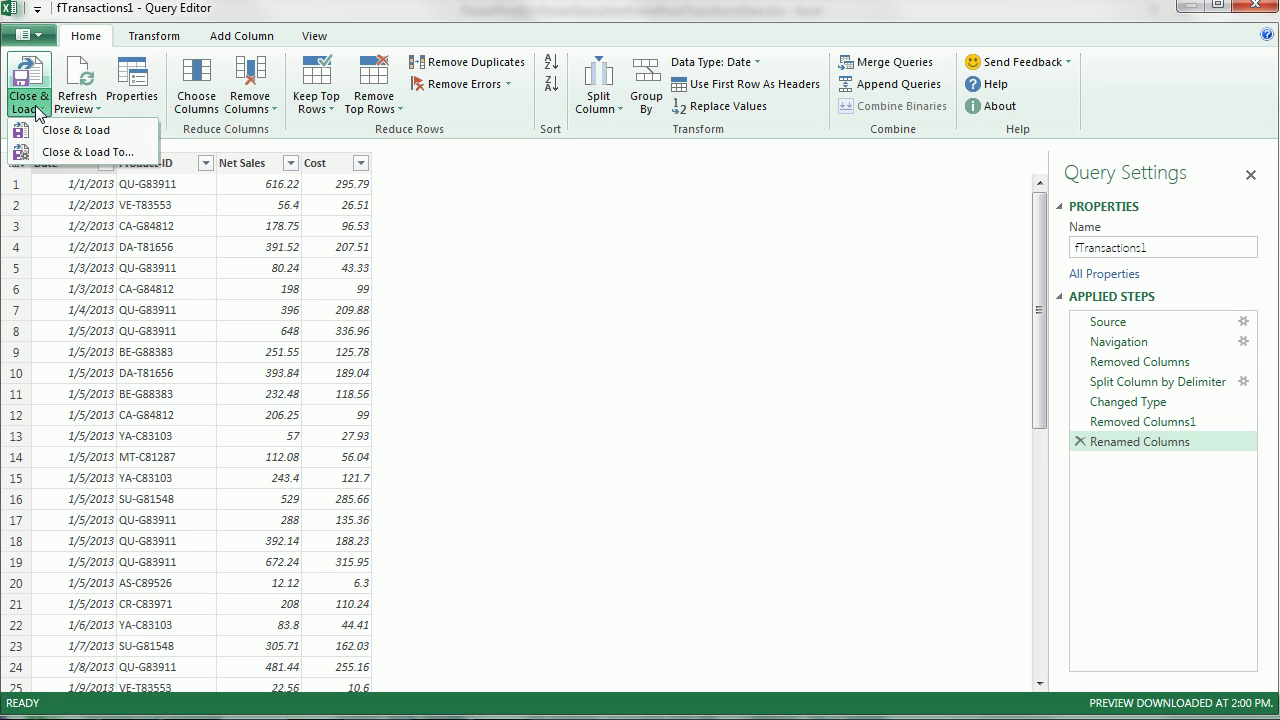
click(56, 154)
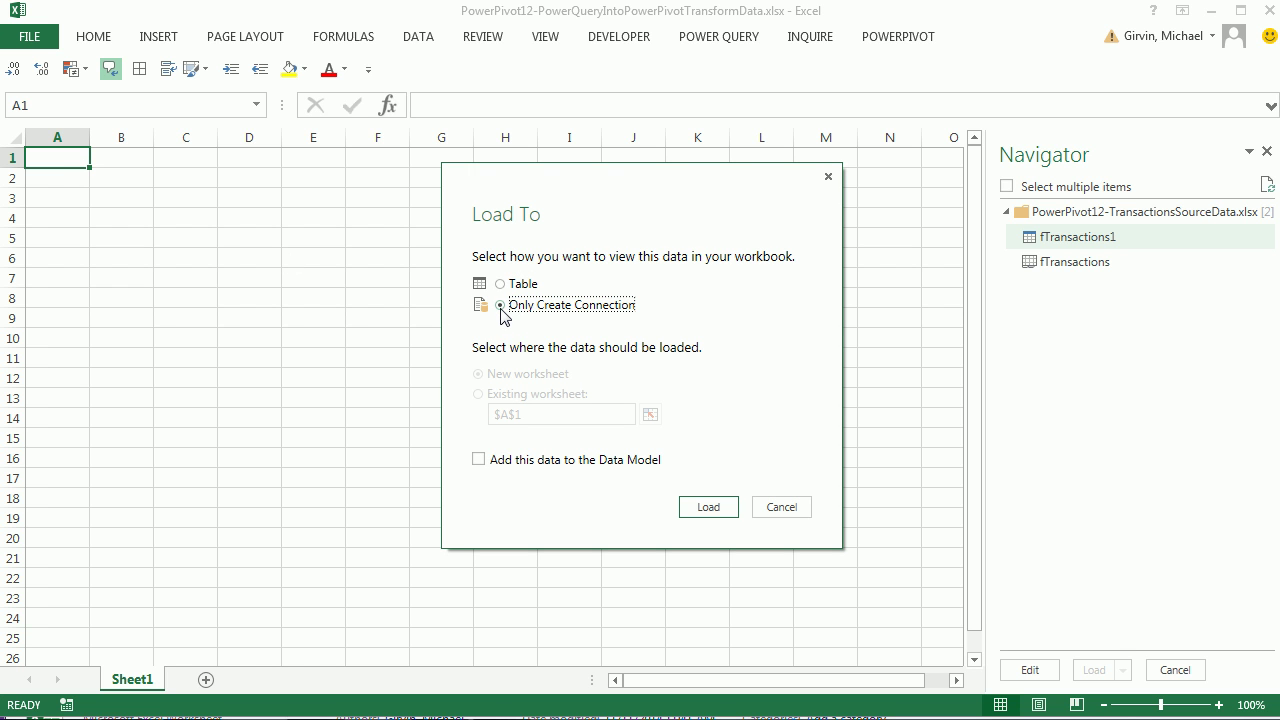
click(711, 508)
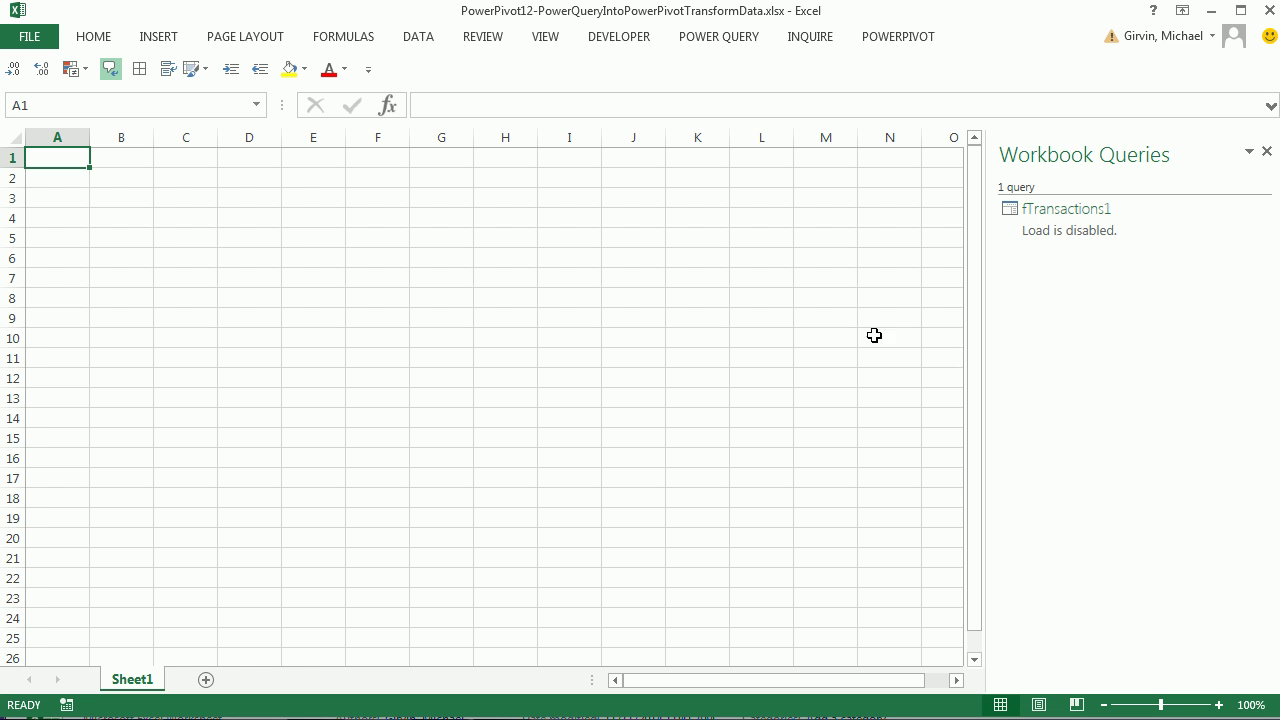
Rename the fTransactions1 query to fTransactions and keep the changes
right_click(1076, 221)
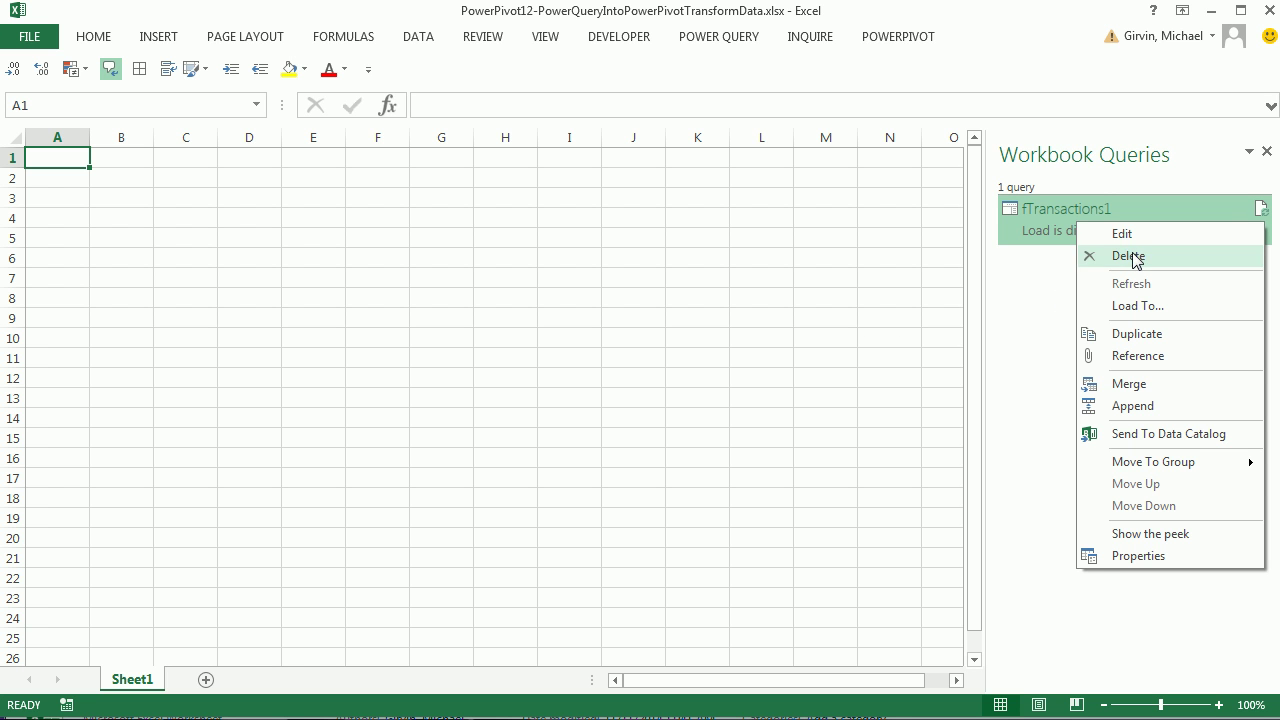
click(1133, 237)
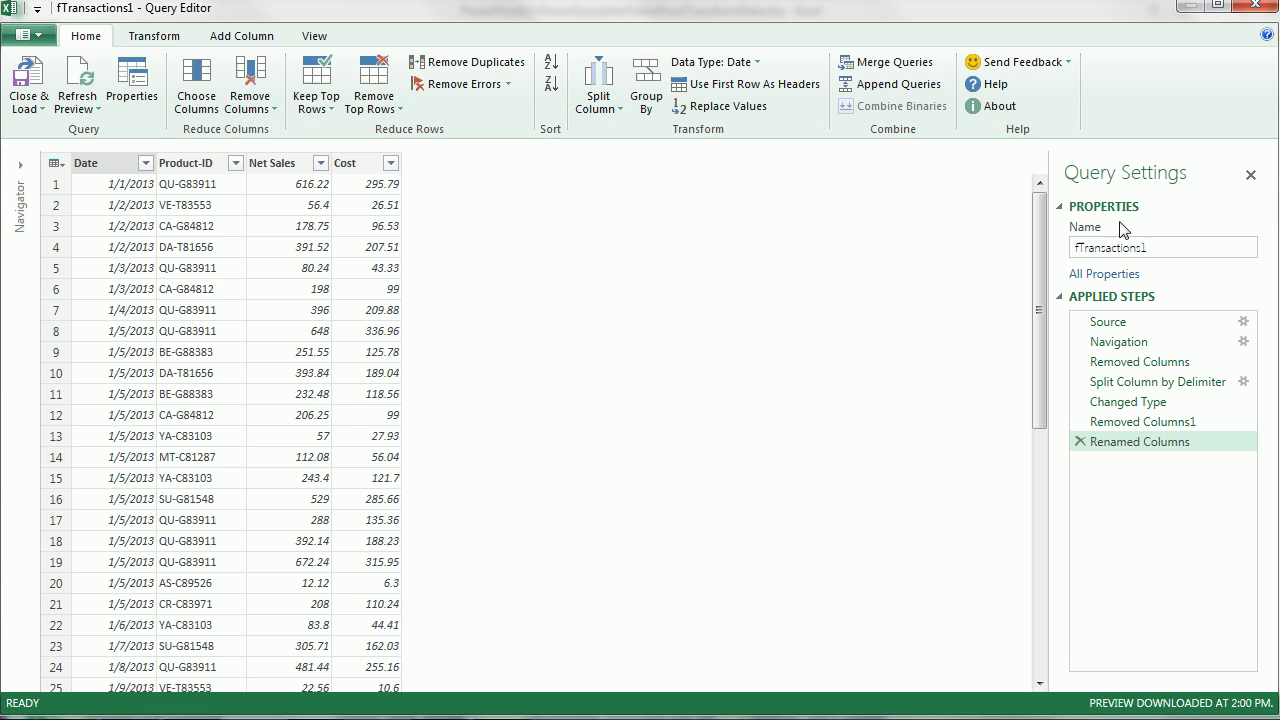
click(1172, 247)
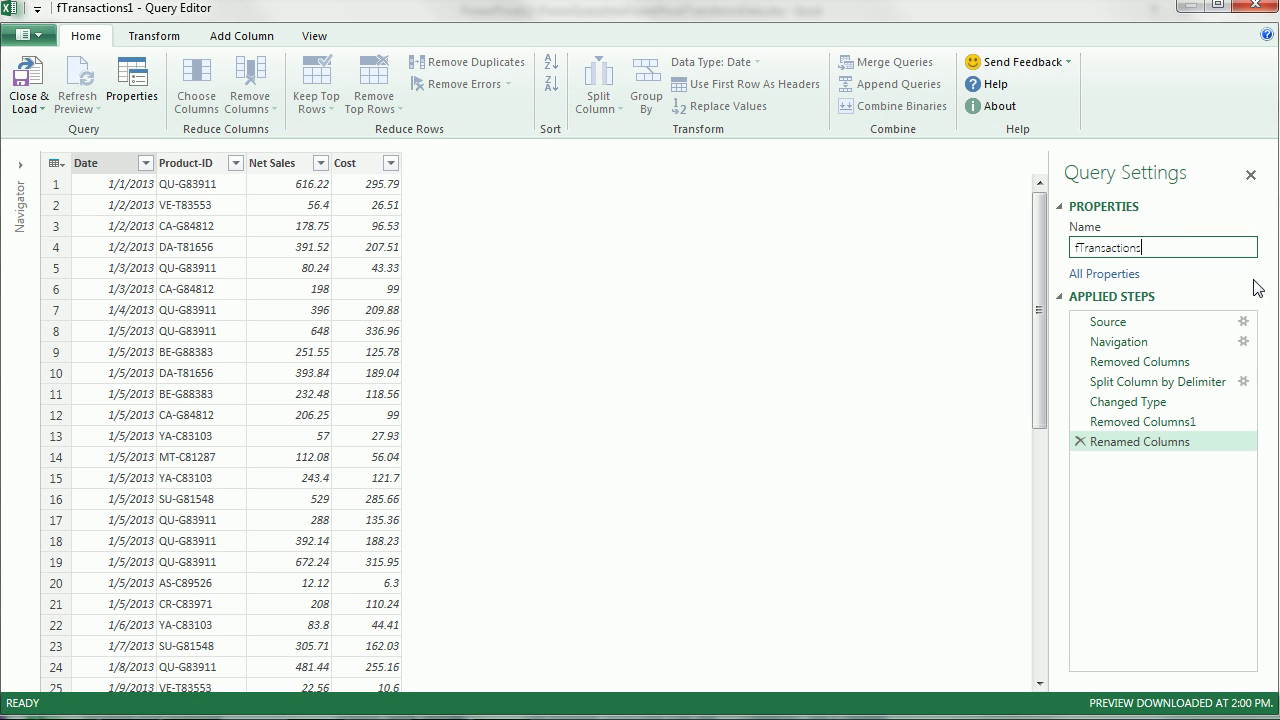
key(Return)
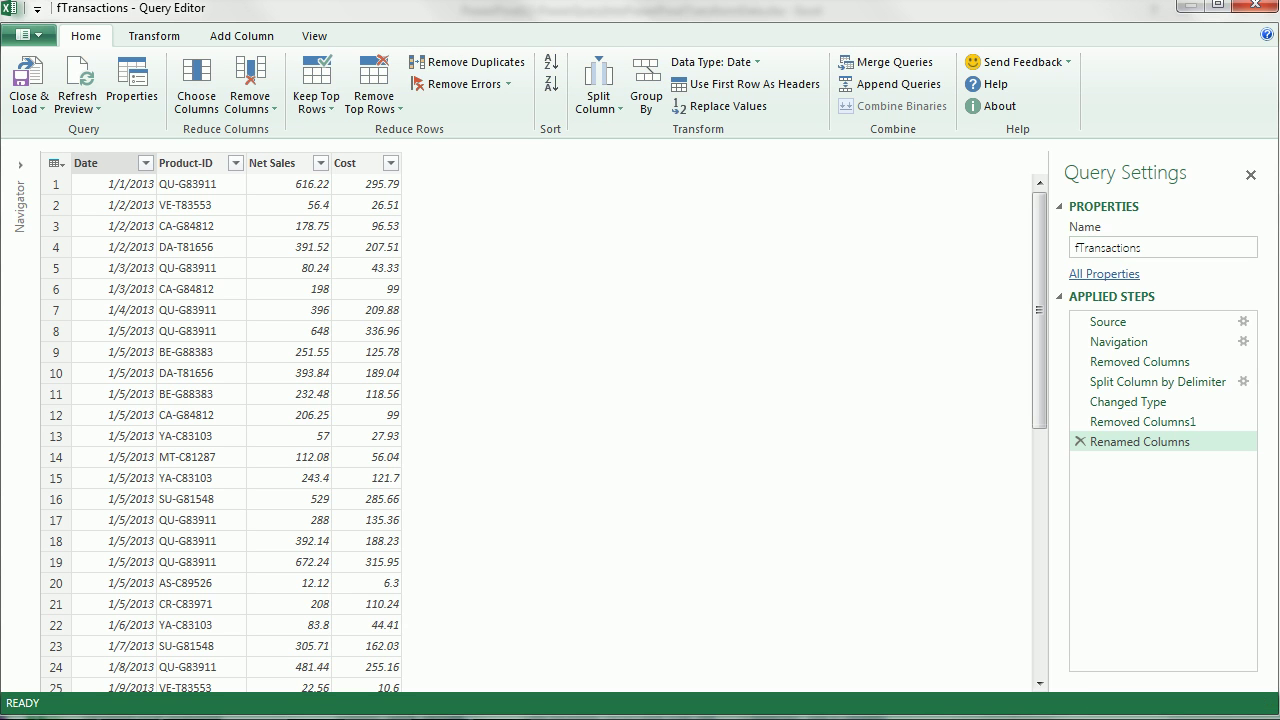
click(1262, 6)
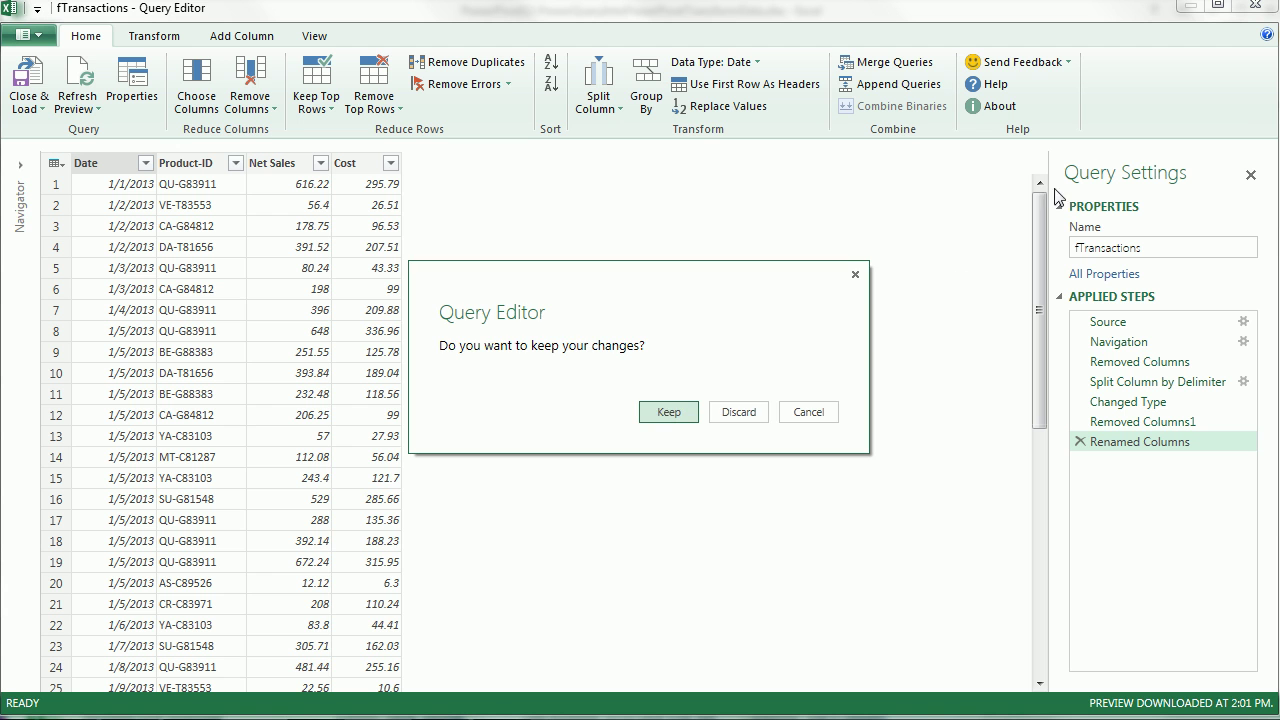
click(668, 412)
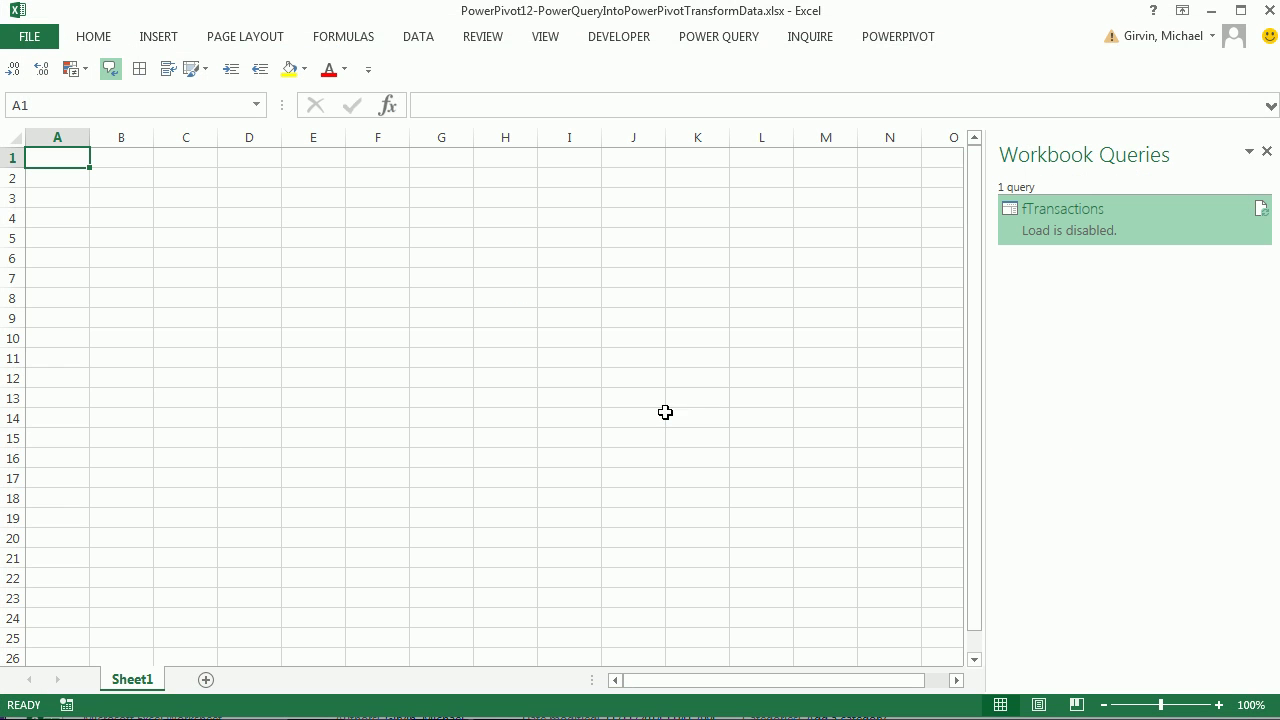
mouse_move(1020, 227)
Import the product table text file through Power Query From Text
click(737, 37)
click(120, 108)
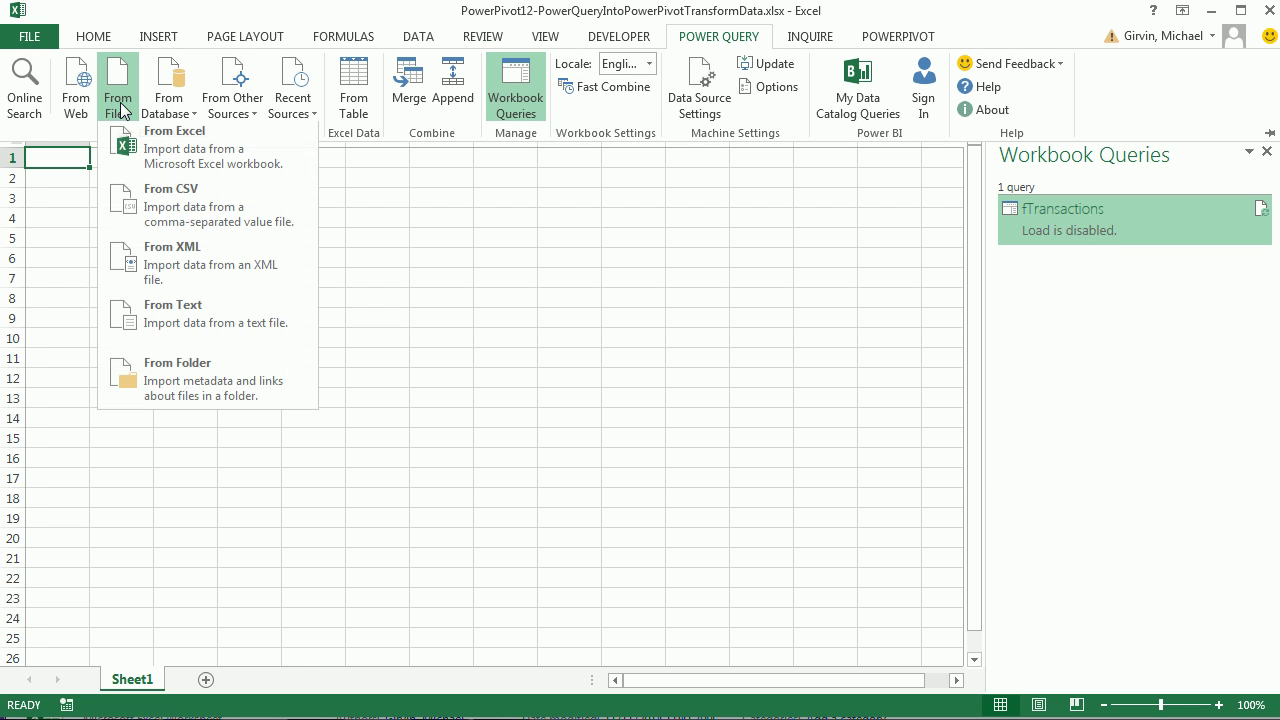
click(173, 331)
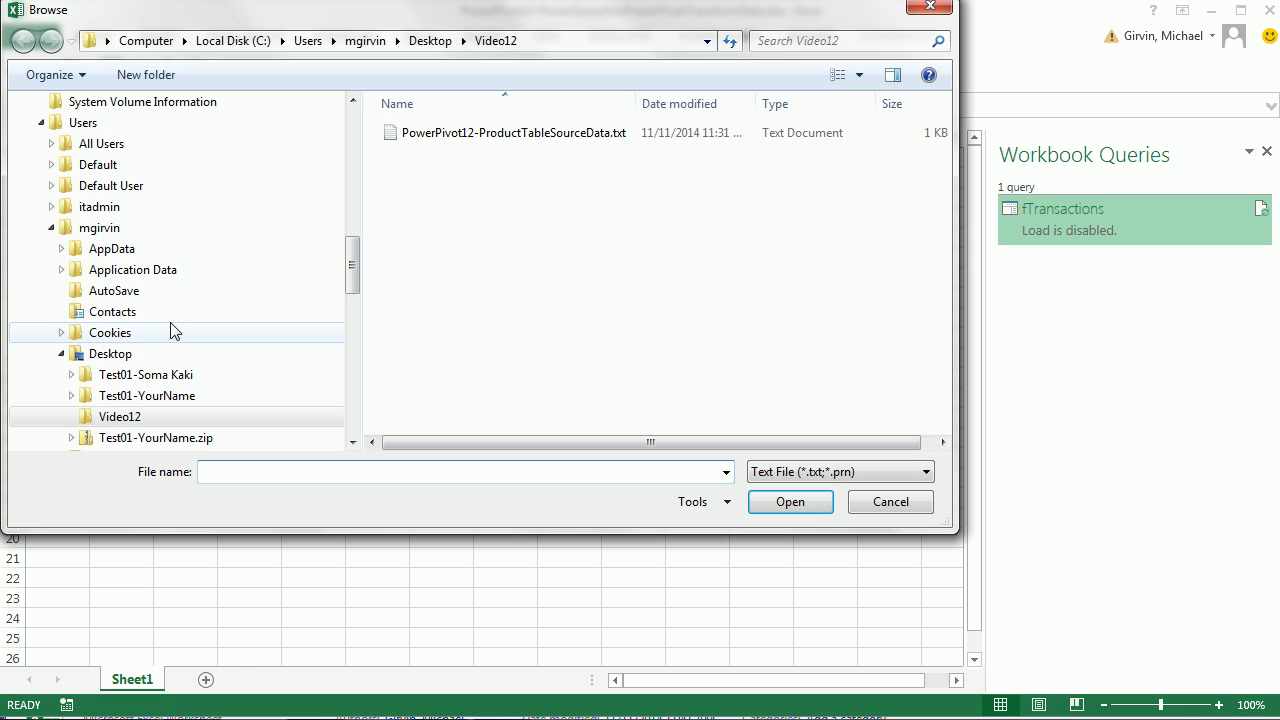
double_click(500, 136)
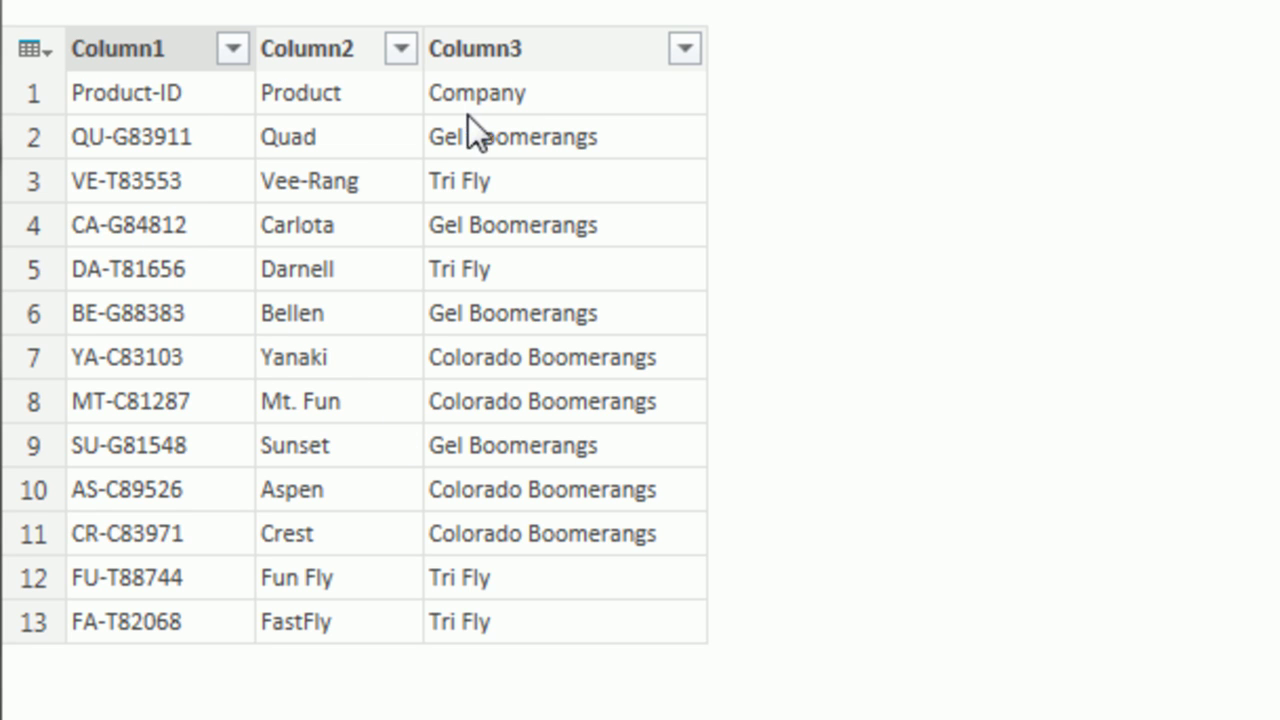
Use the first row as headers and rename the query dProduct
click(38, 50)
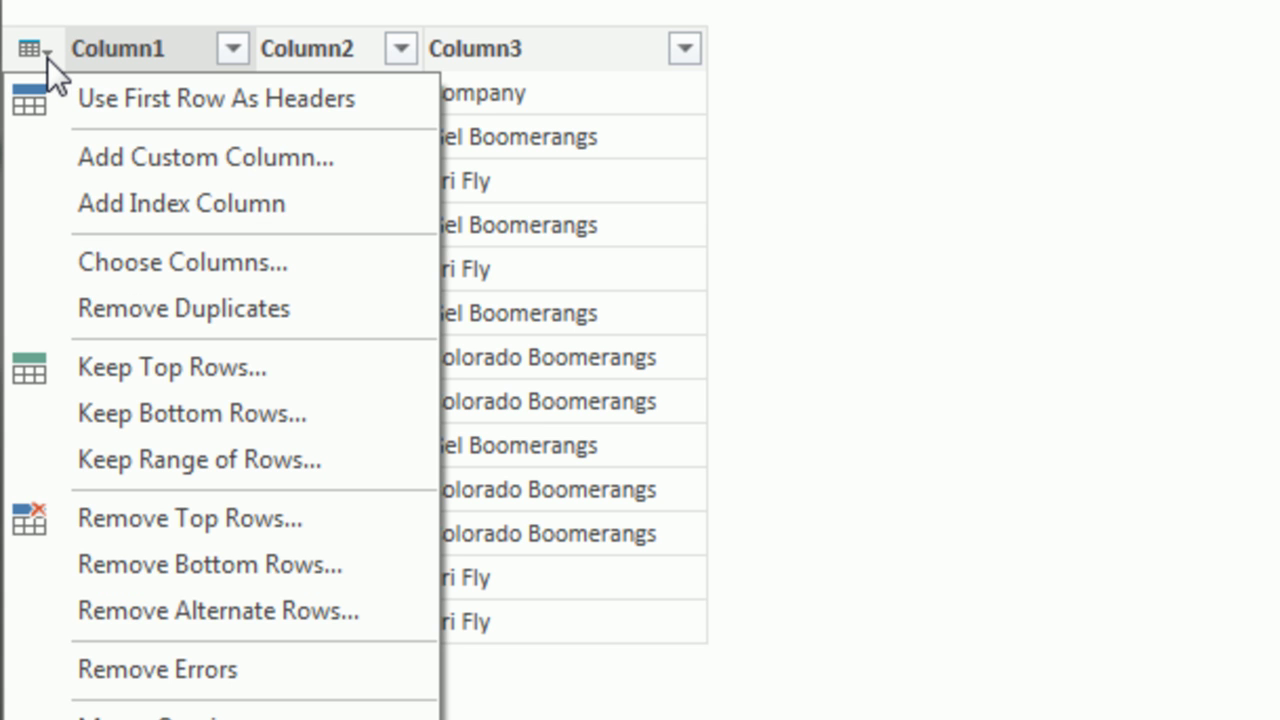
click(129, 104)
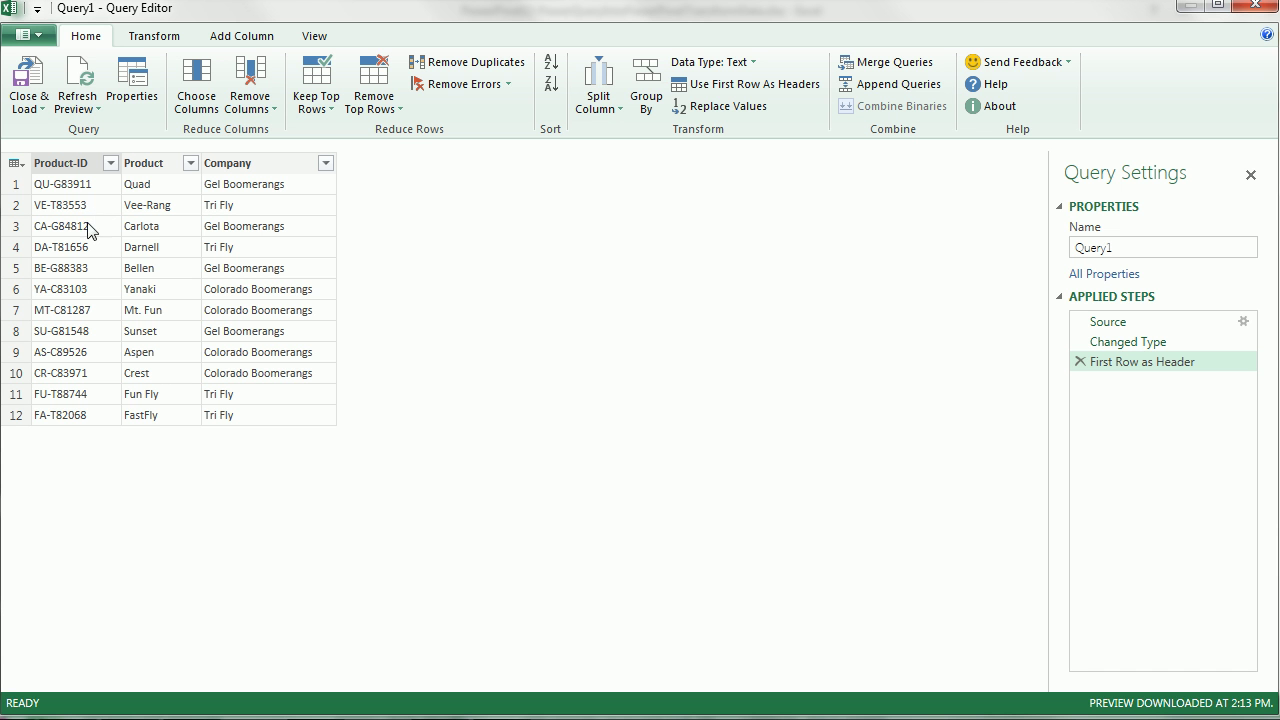
double_click(1146, 251)
text(dProduct)
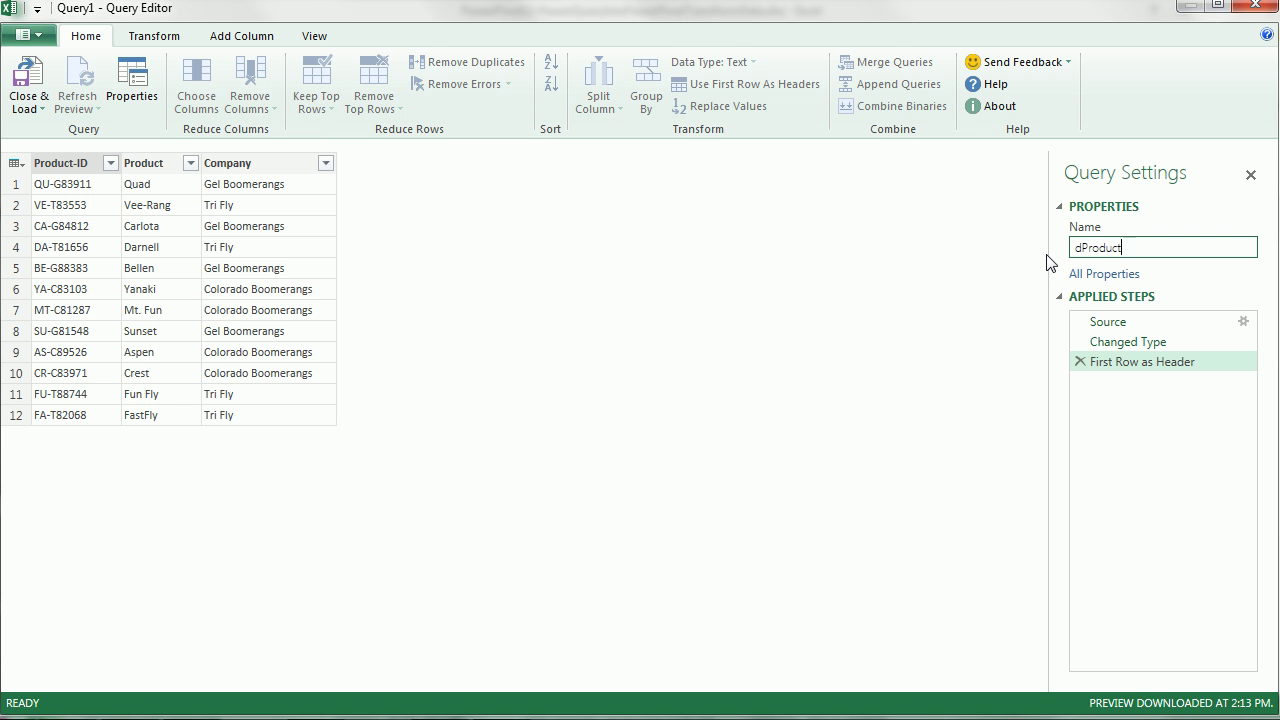
key(Return)
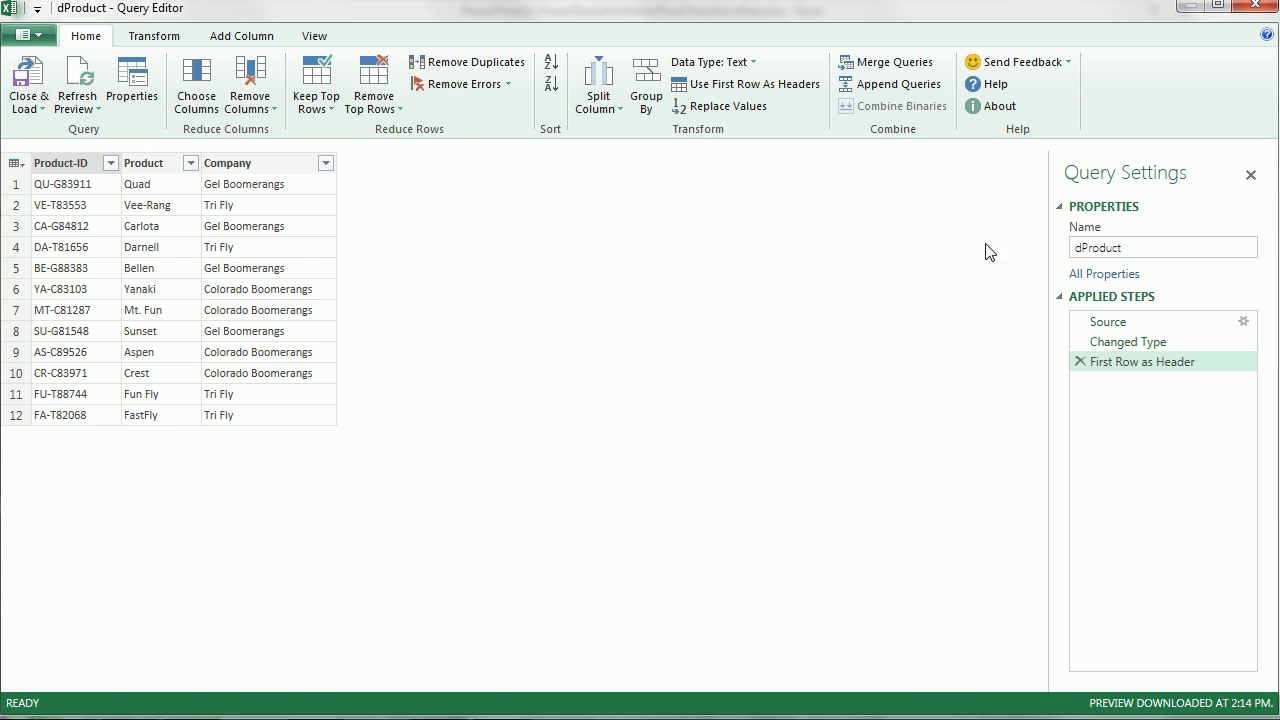
Load dProduct with Close & Load To as Only Create Connection
click(44, 111)
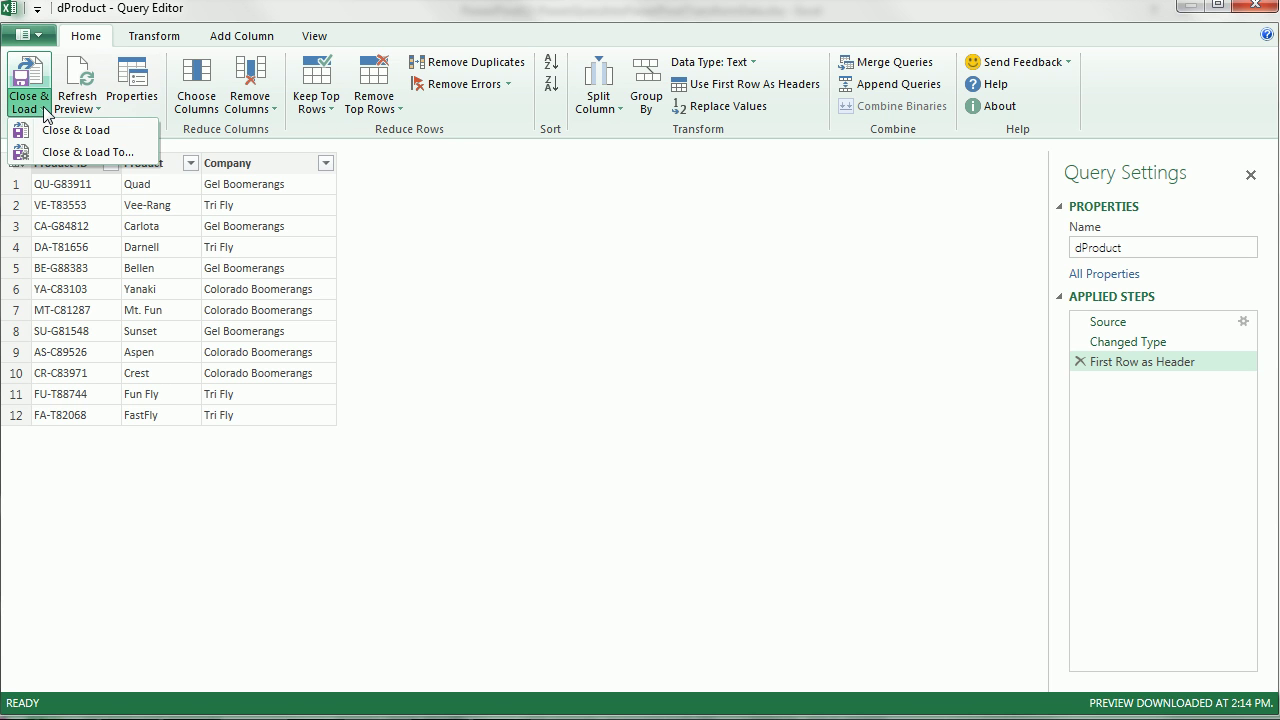
click(84, 153)
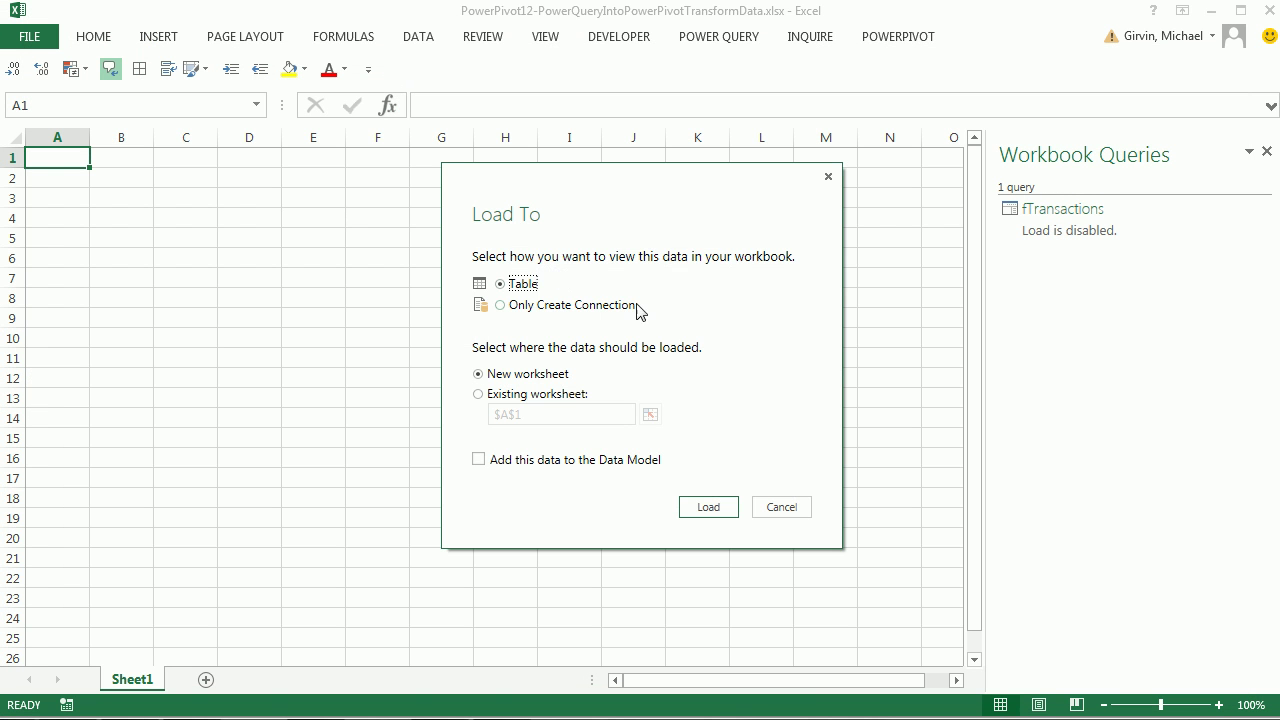
click(501, 305)
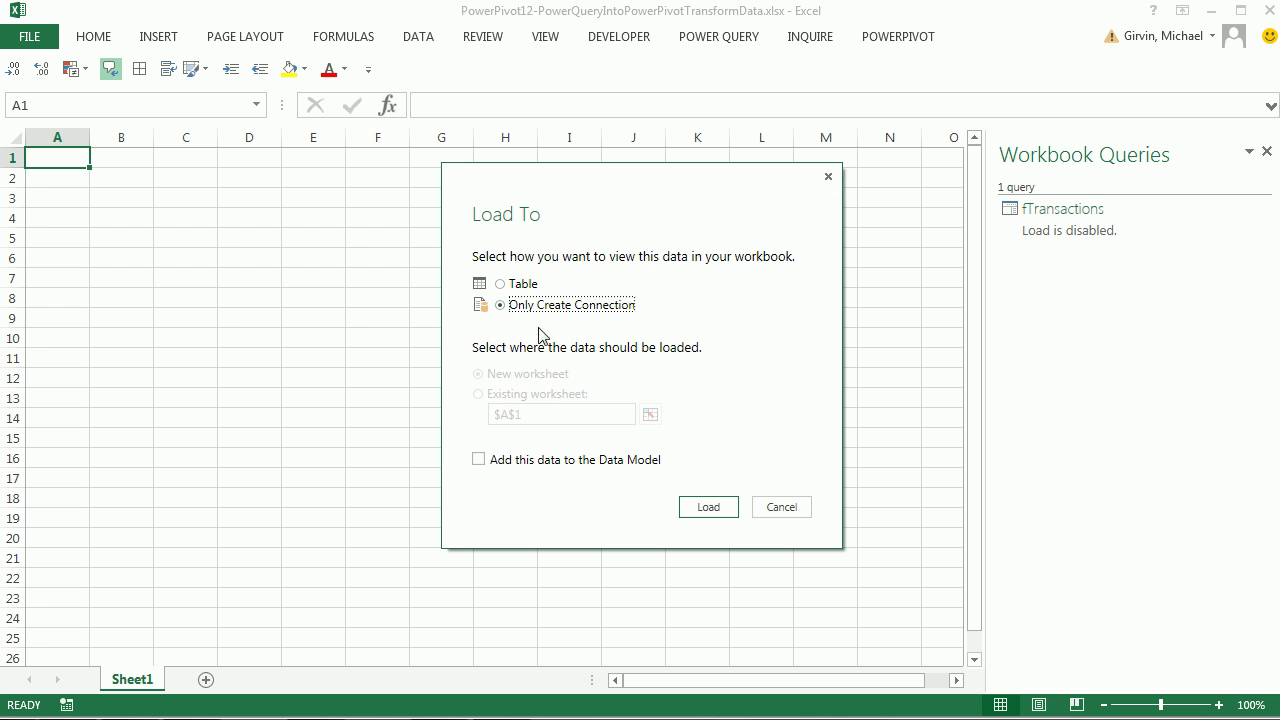
click(707, 506)
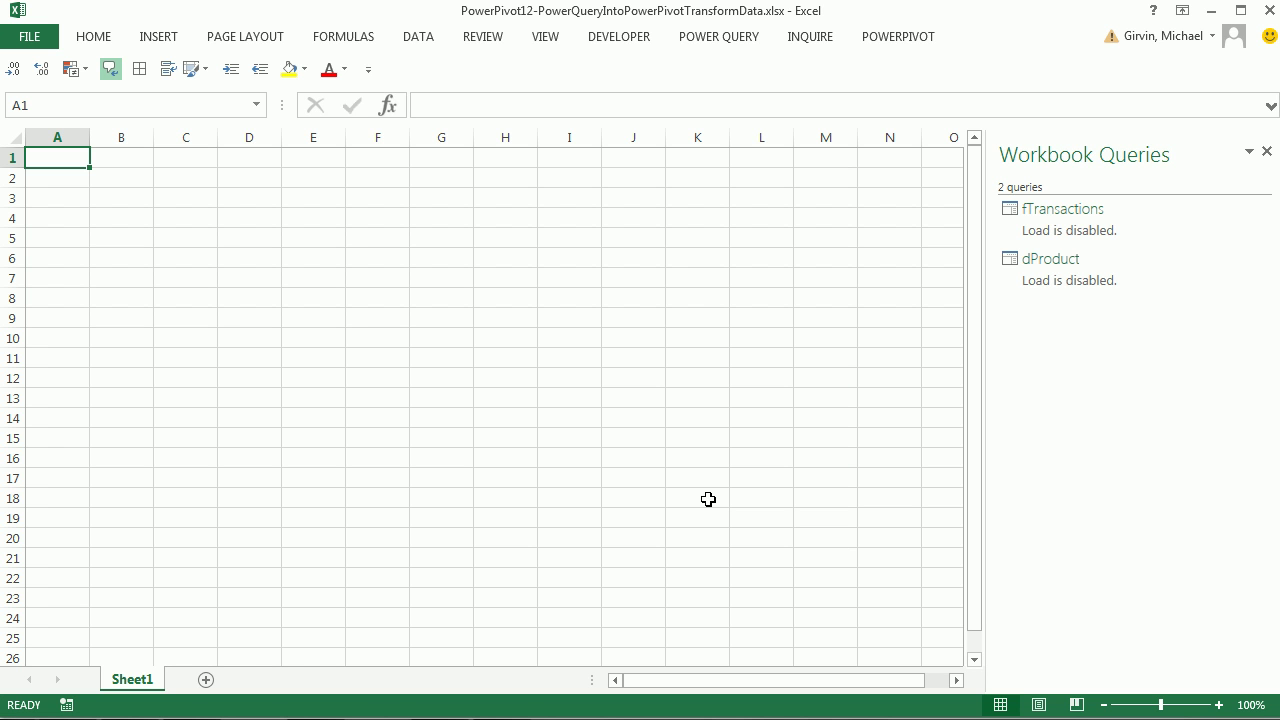
mouse_move(1066, 295)
click(719, 37)
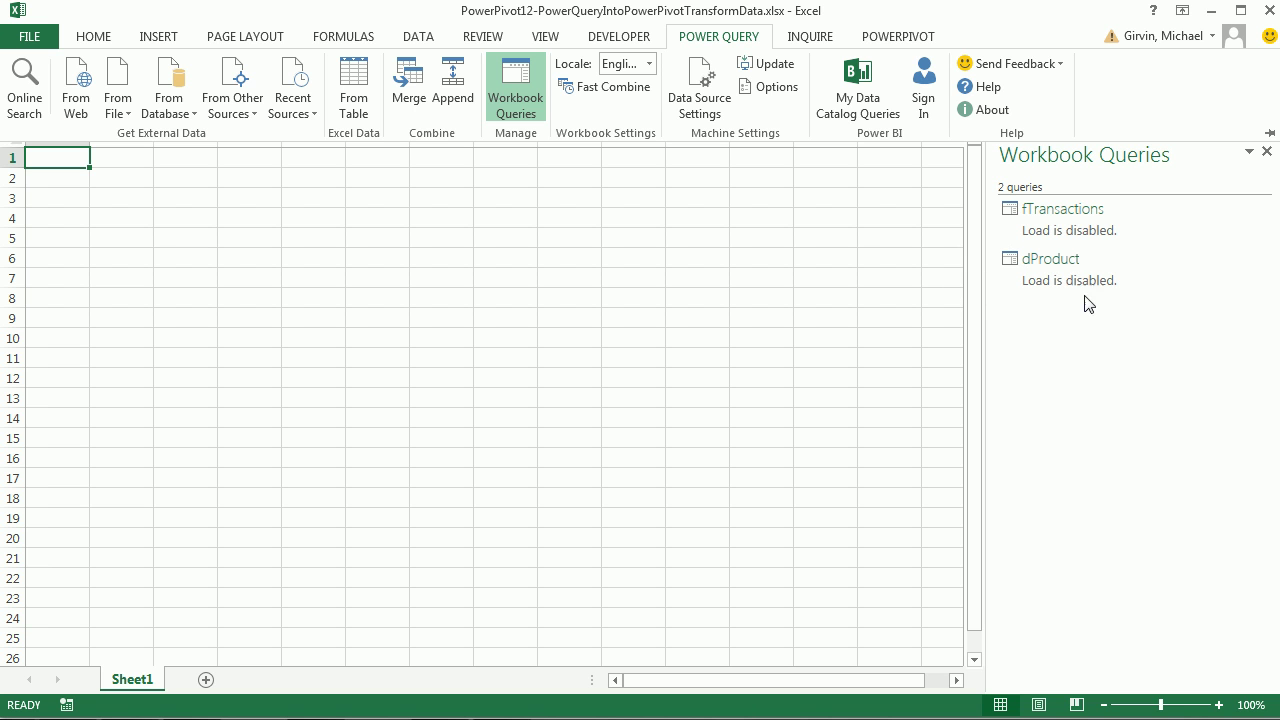
Merge fTransactions with dProduct, matching on Product-ID in both, to create query Merge1
click(410, 90)
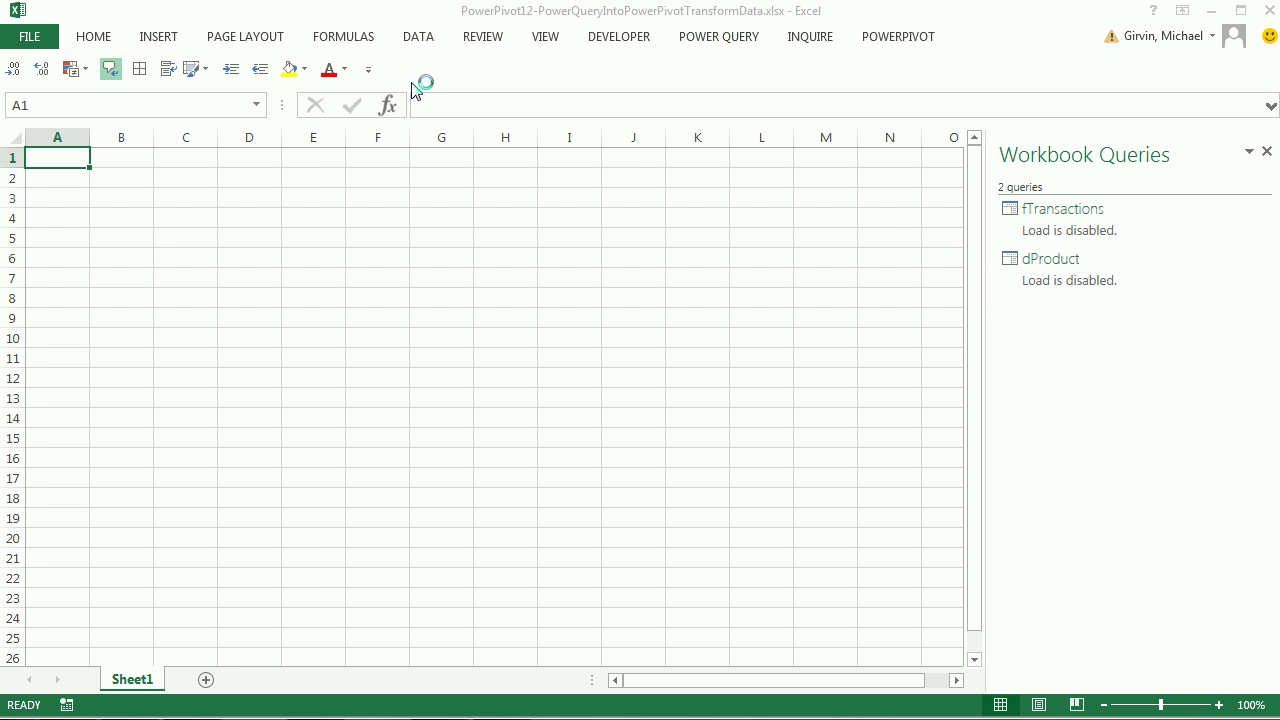
click(407, 183)
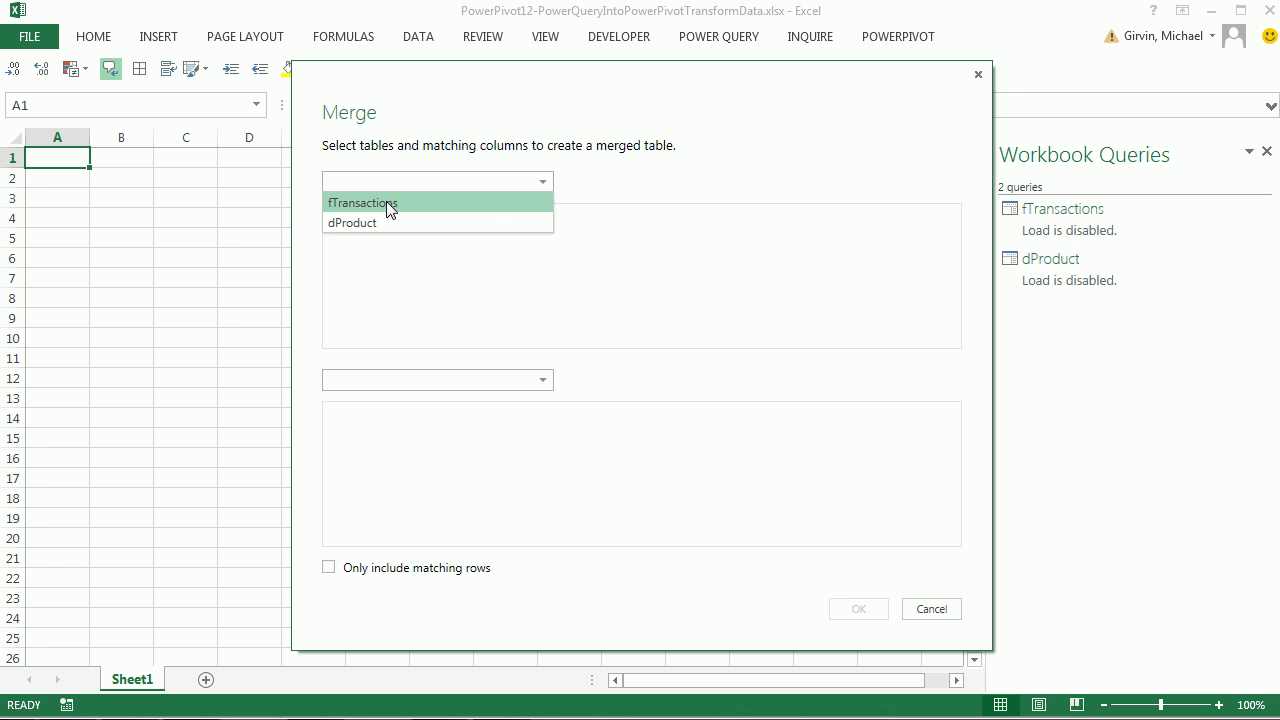
click(386, 201)
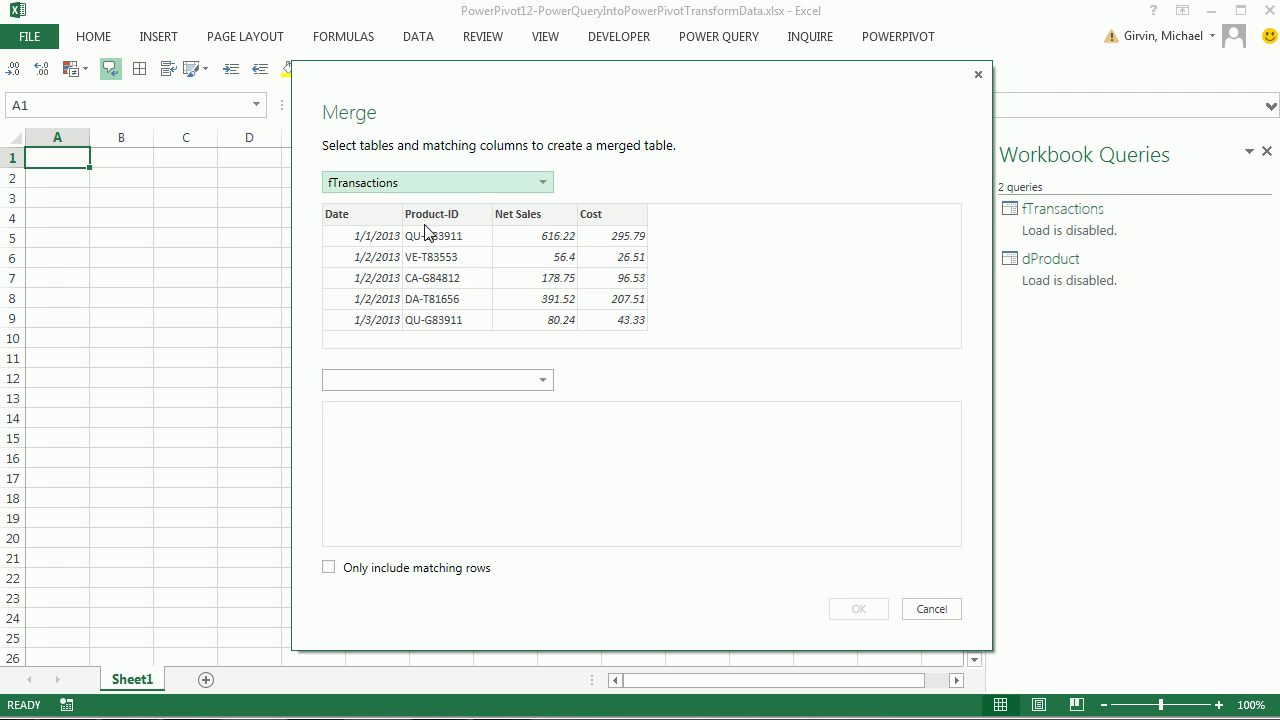
click(440, 216)
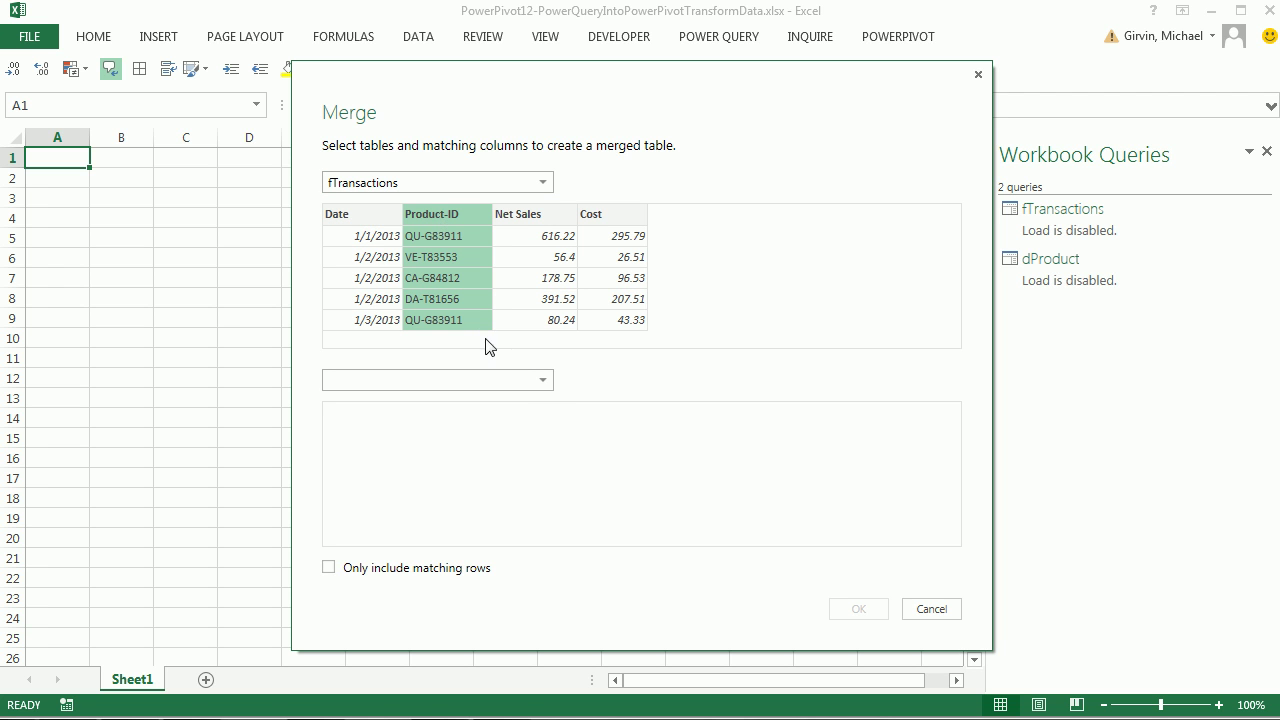
click(543, 386)
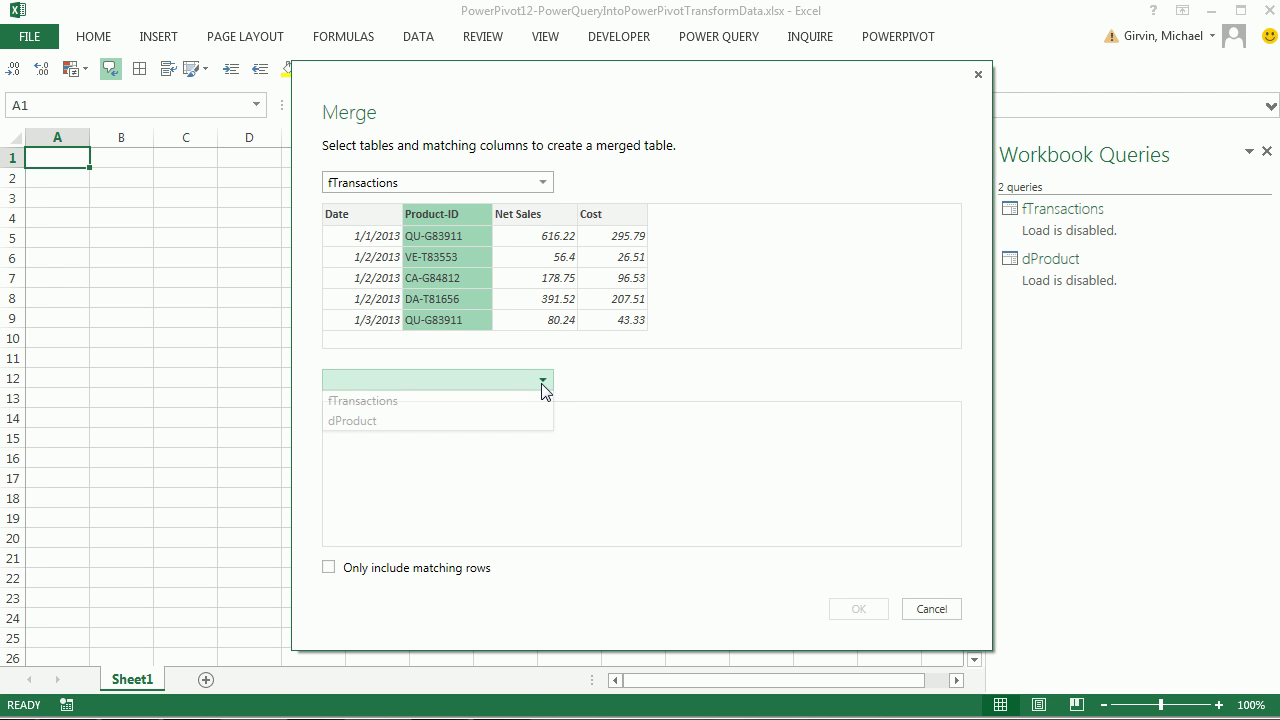
click(383, 420)
click(357, 417)
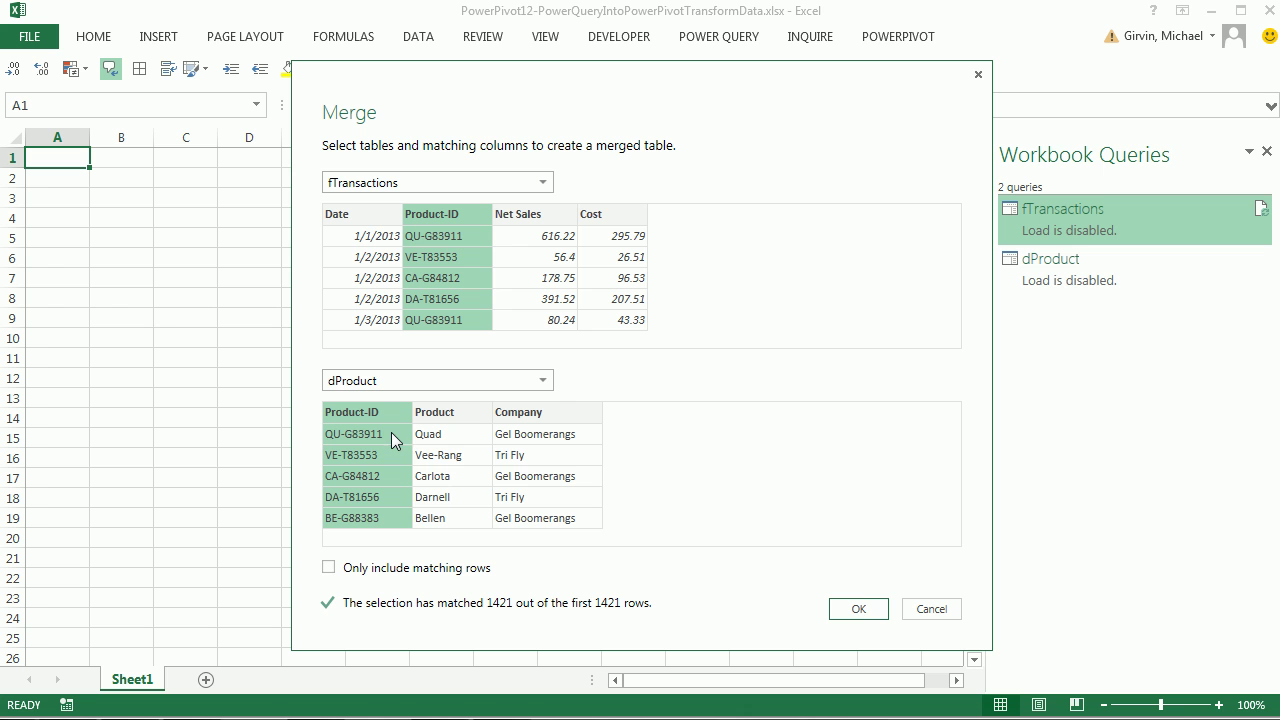
click(859, 610)
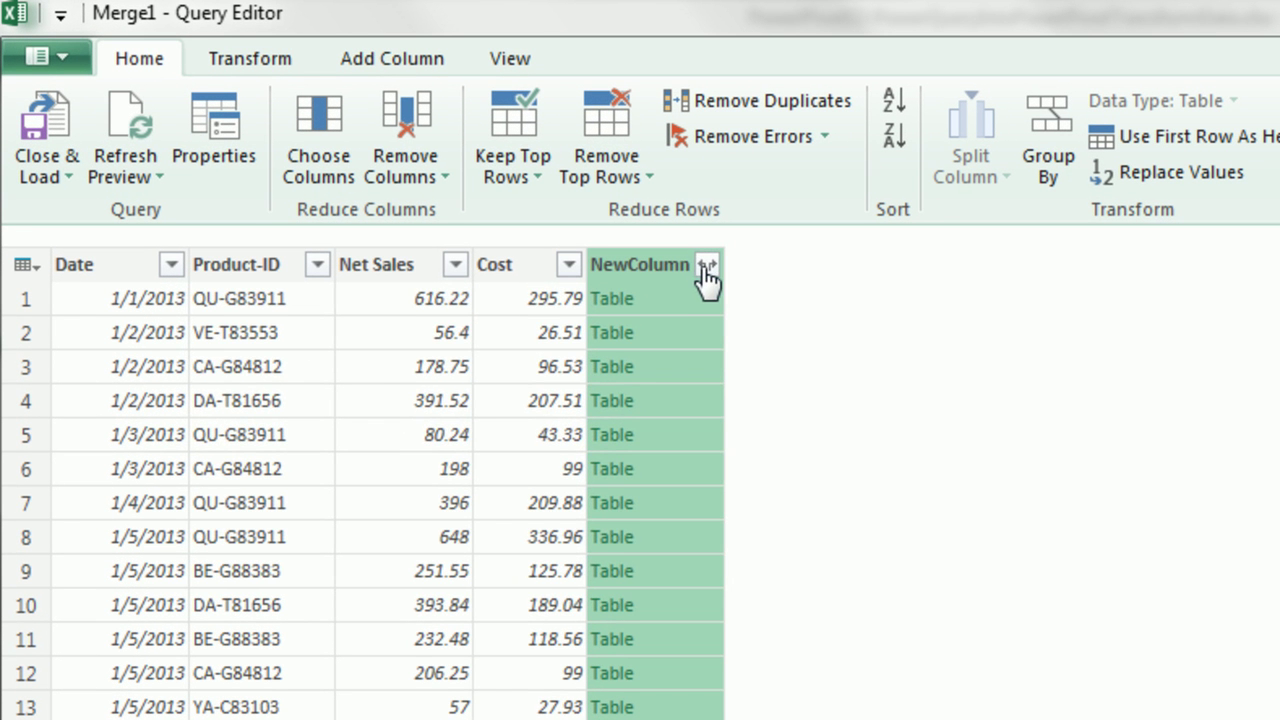
Expand NewColumn to include only its Product and Company columns
click(707, 266)
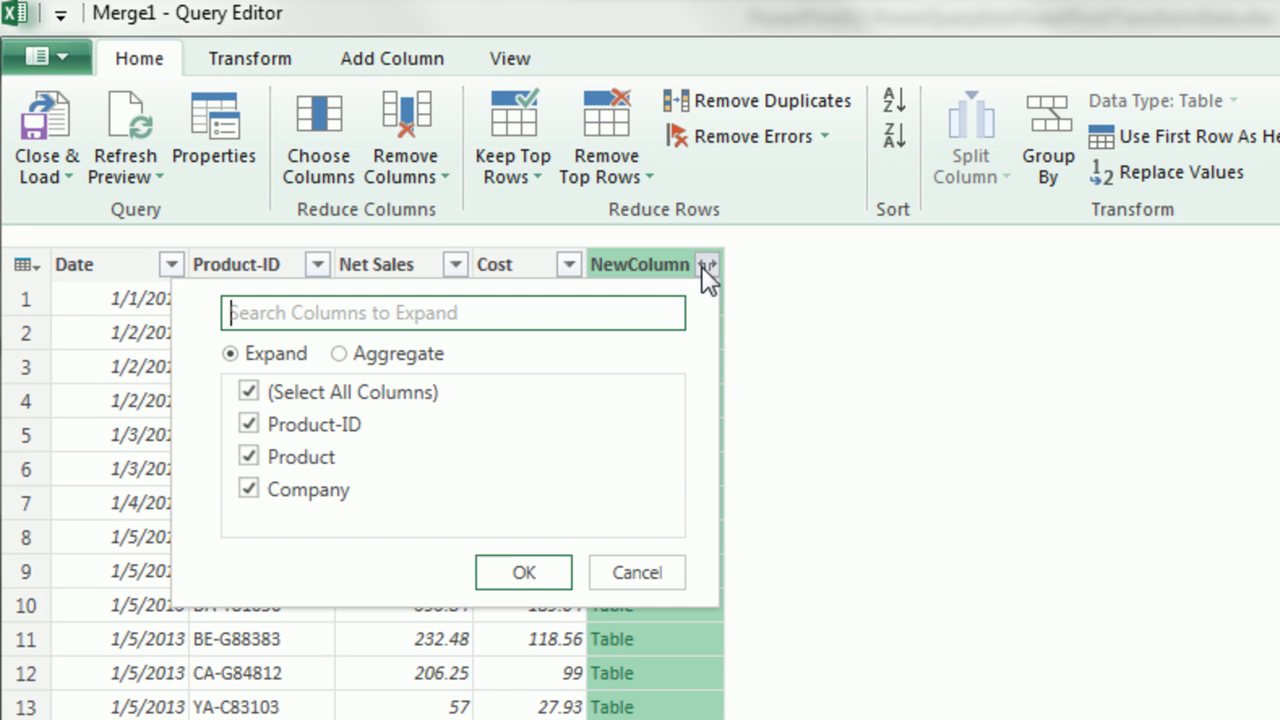
click(252, 391)
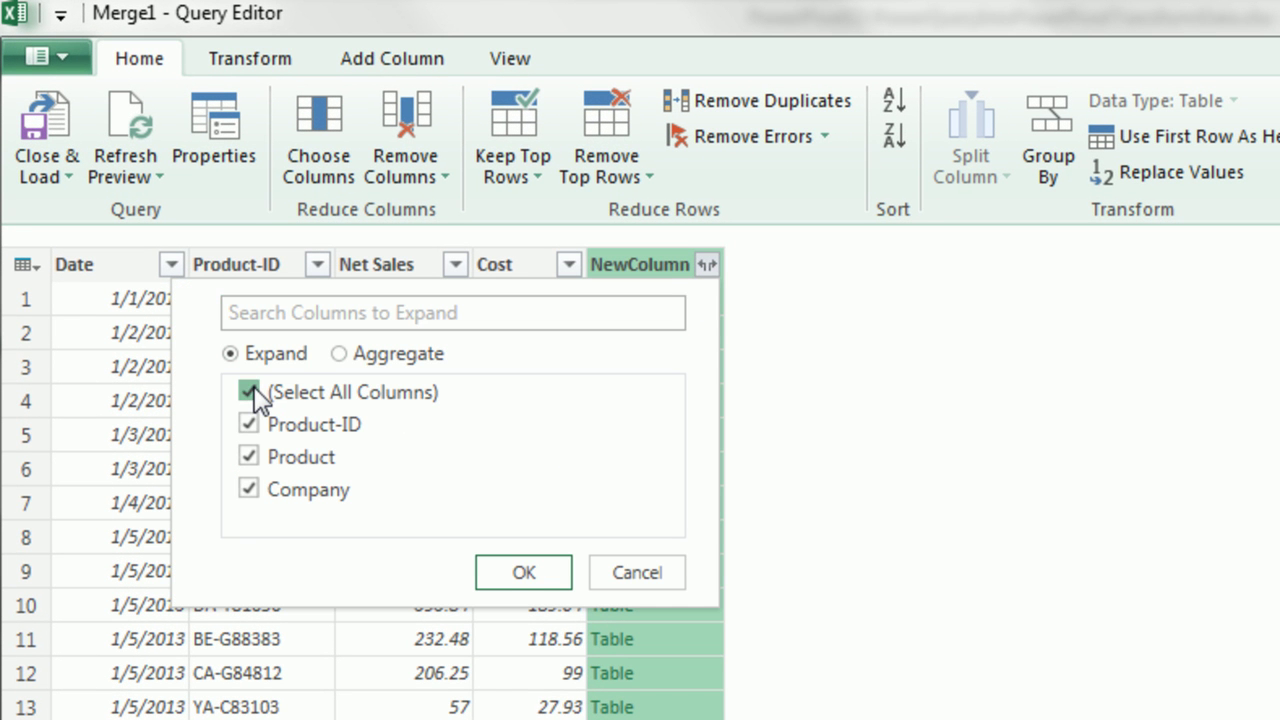
click(249, 457)
click(250, 489)
click(542, 569)
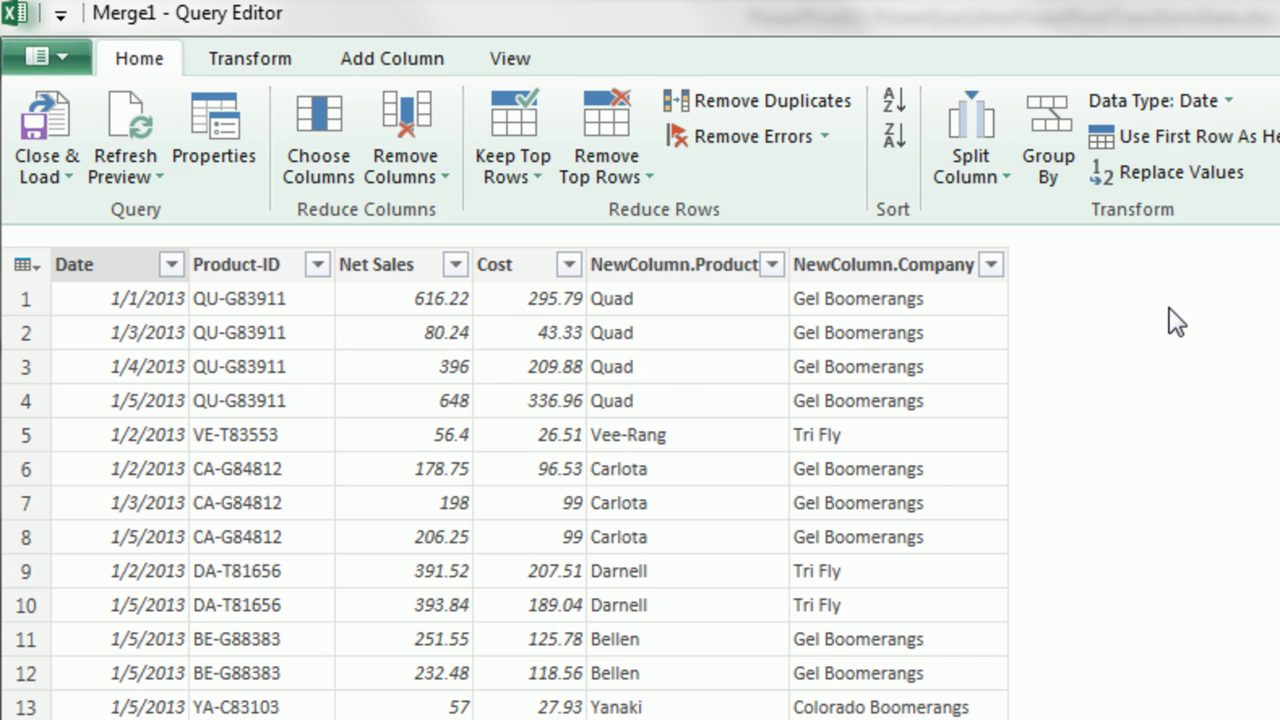
Rename NewColumn.Product and NewColumn.Company to Product and Company, and remove the Product-ID column
double_click(716, 267)
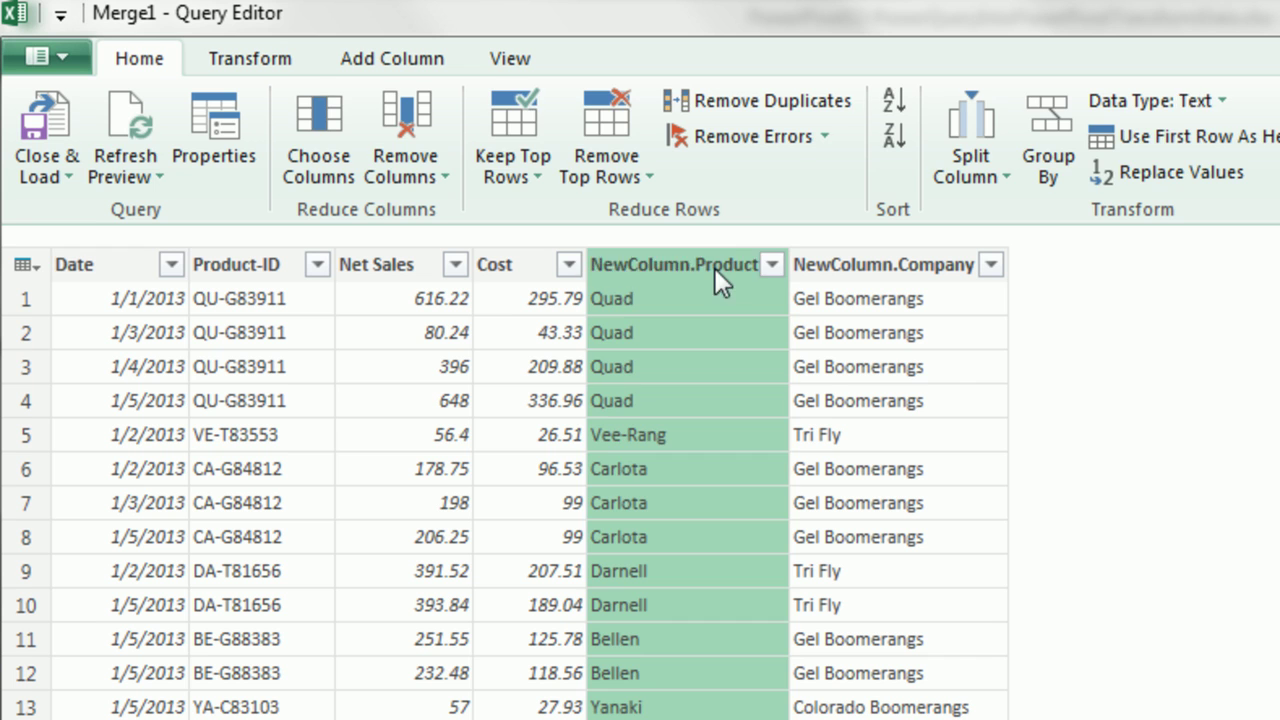
text(Product)
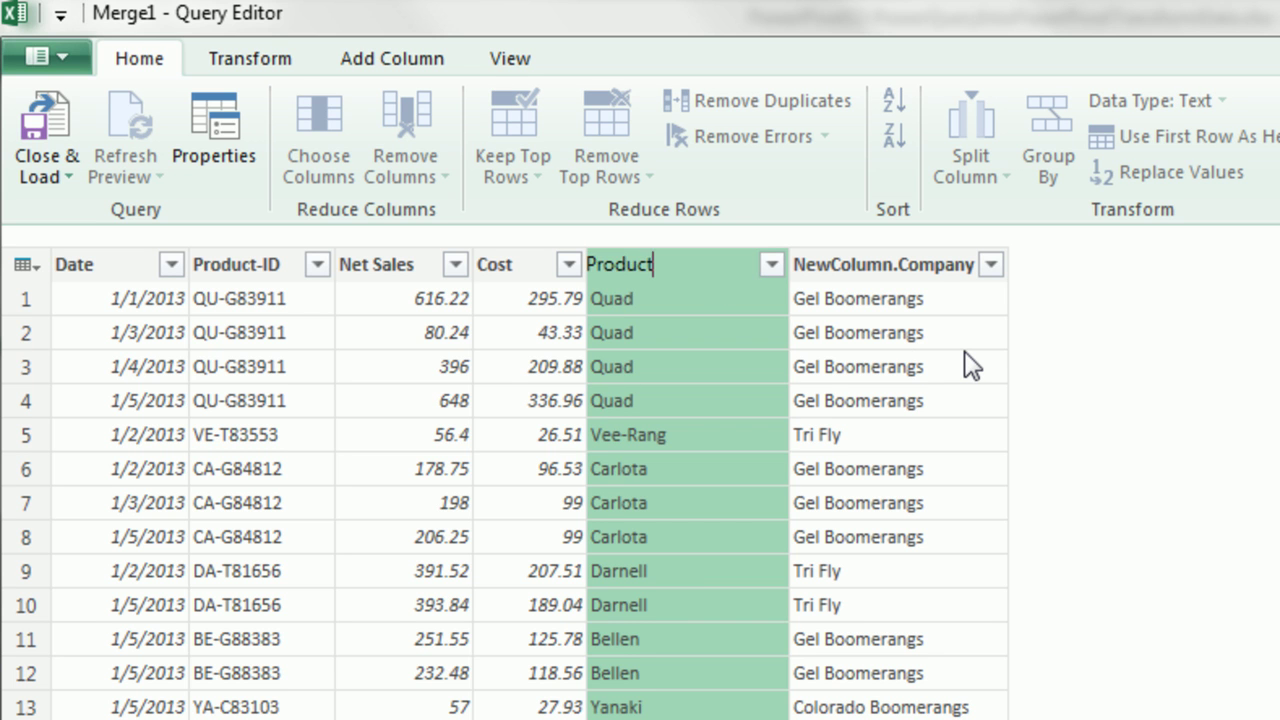
key(Return)
double_click(846, 263)
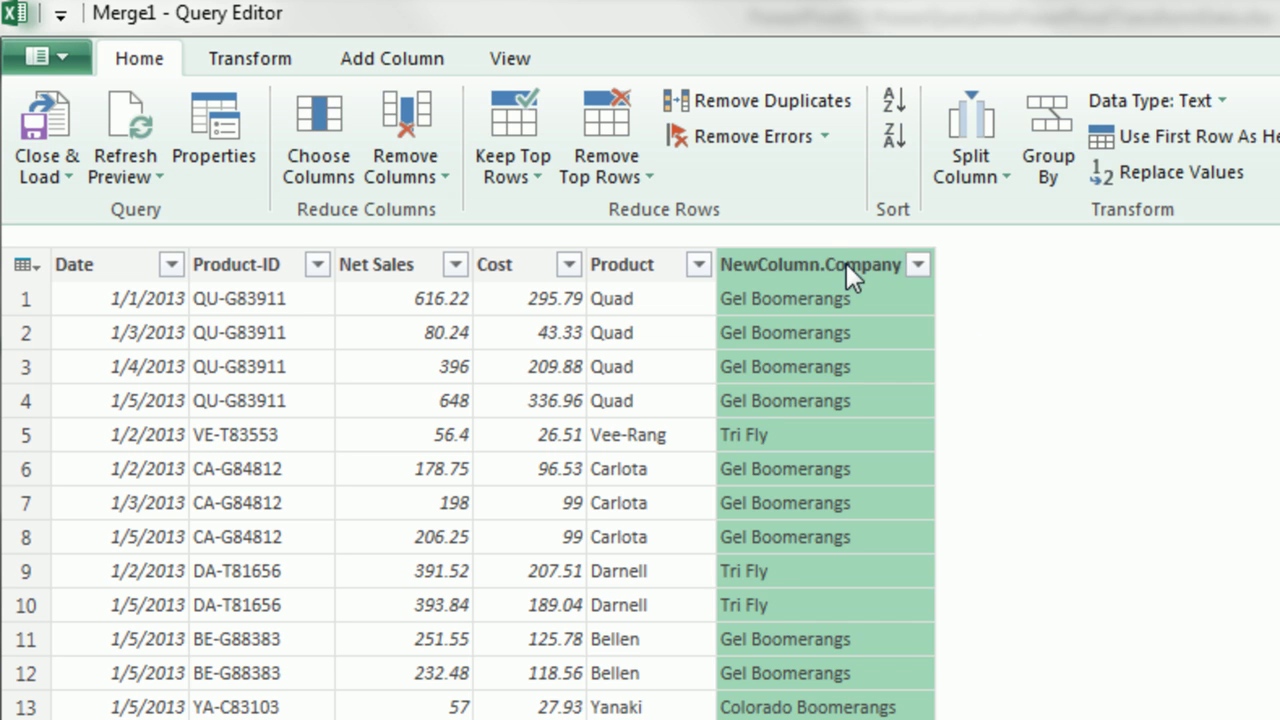
text(Company)
key(Return)
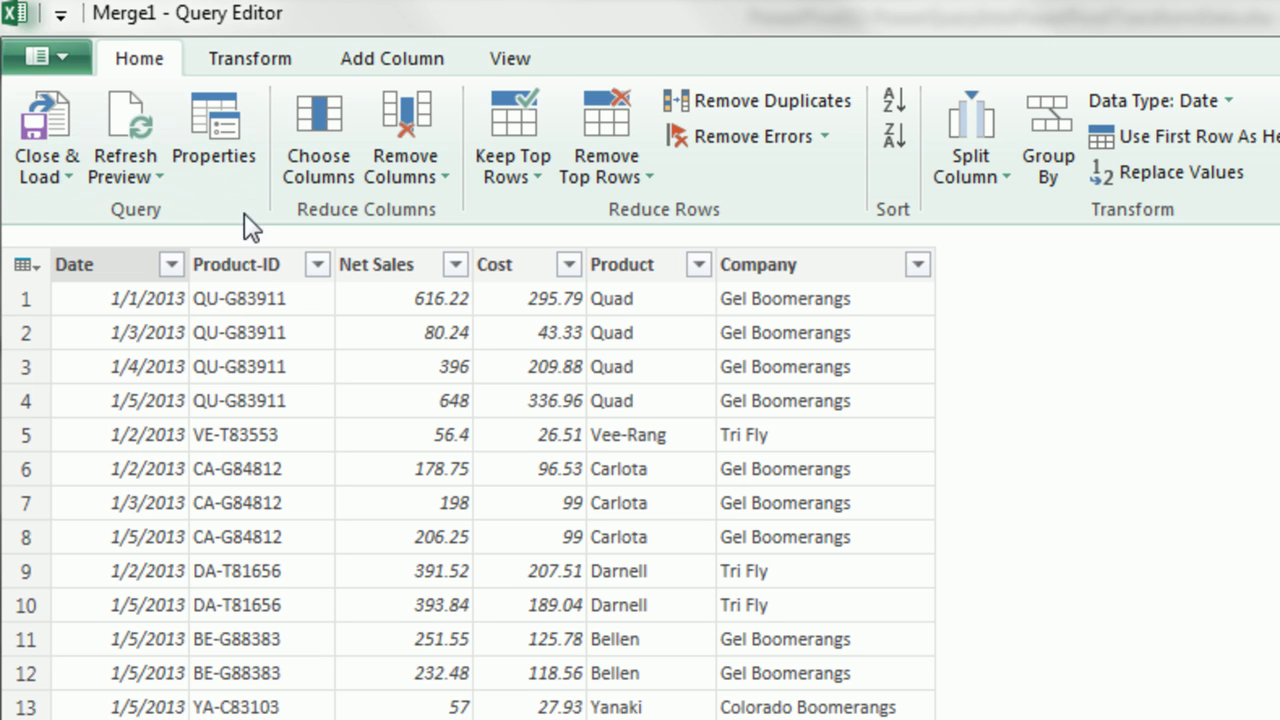
right_click(231, 268)
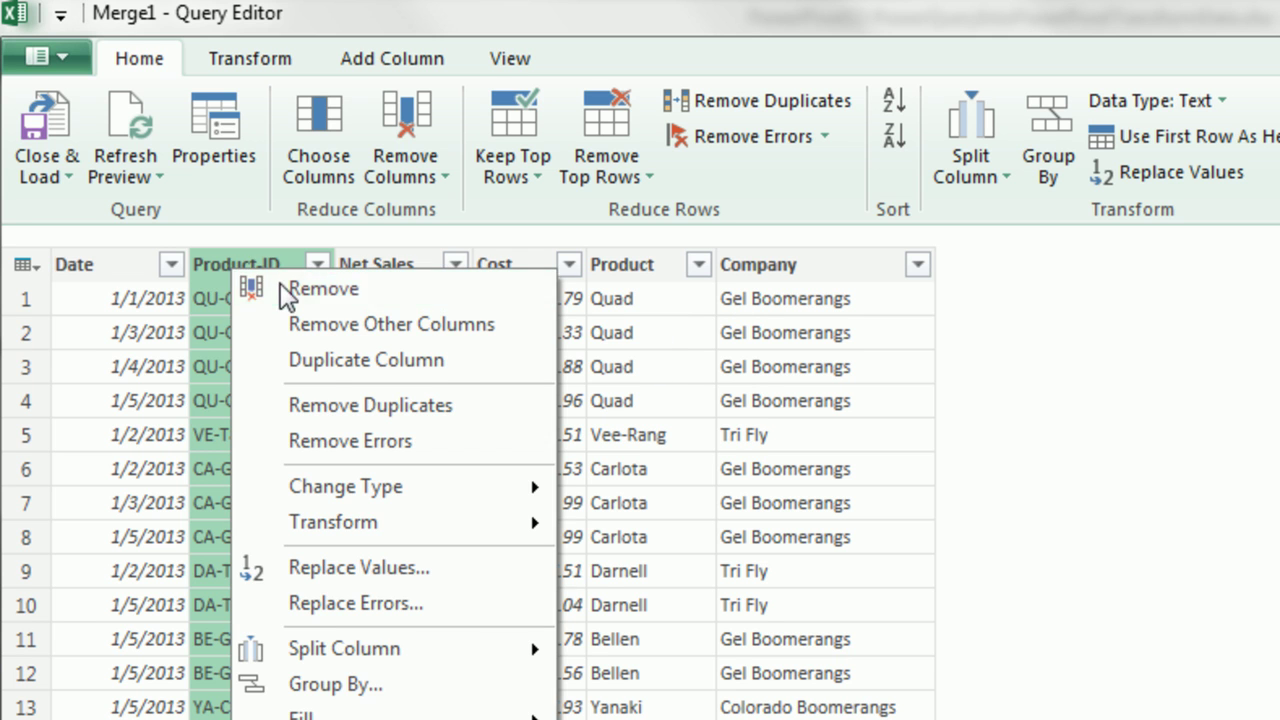
click(320, 289)
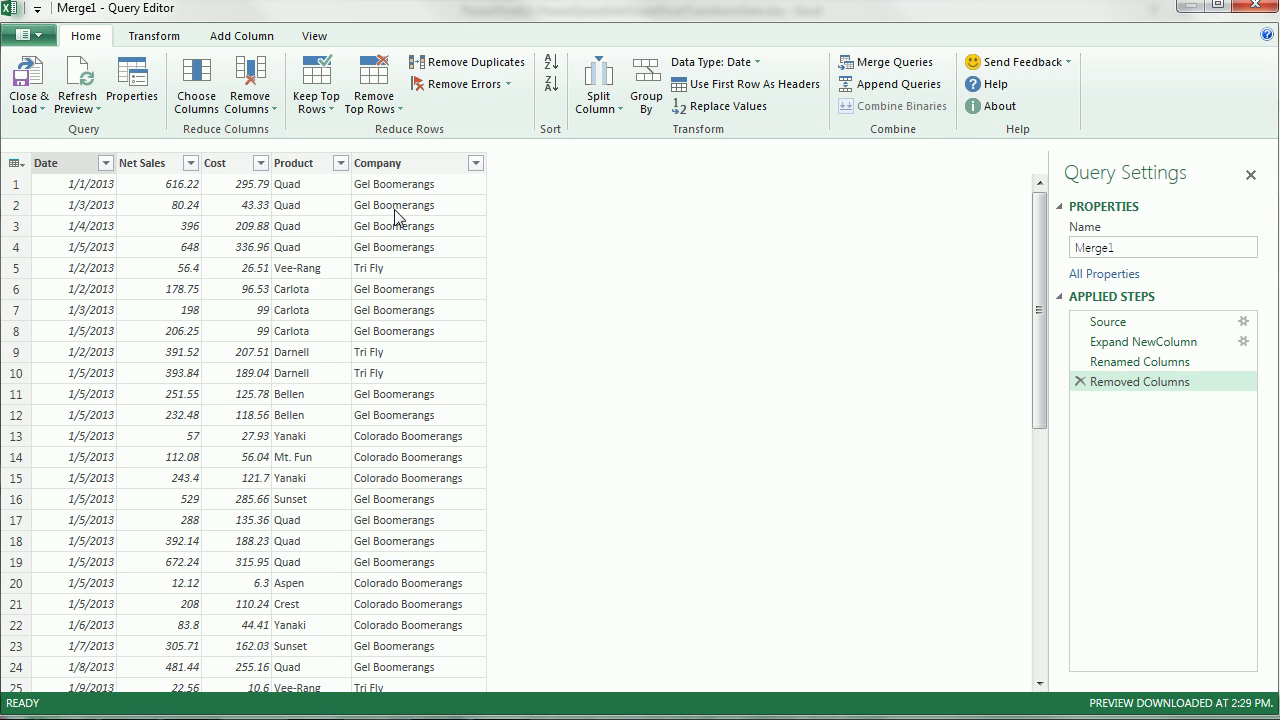
Rename the query Merge1 to FinalSalesAndCostsTable
click(30, 110)
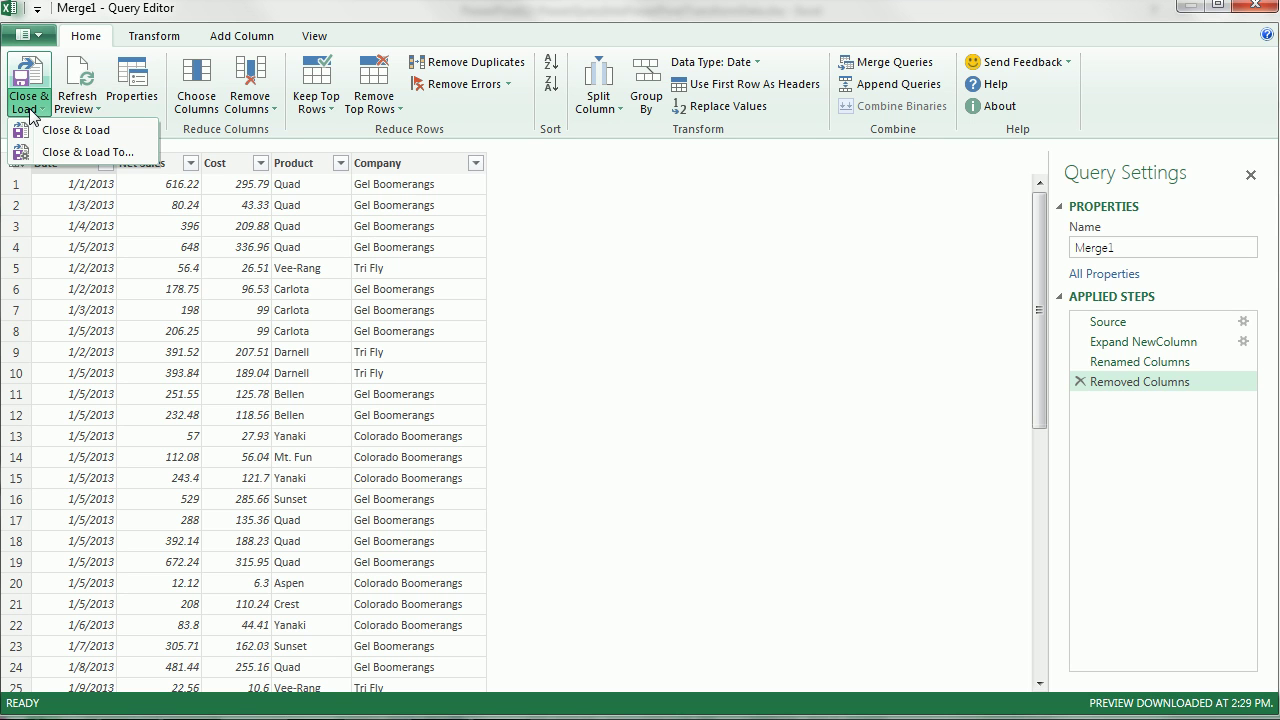
click(1146, 246)
drag(1163, 248, 1034, 252)
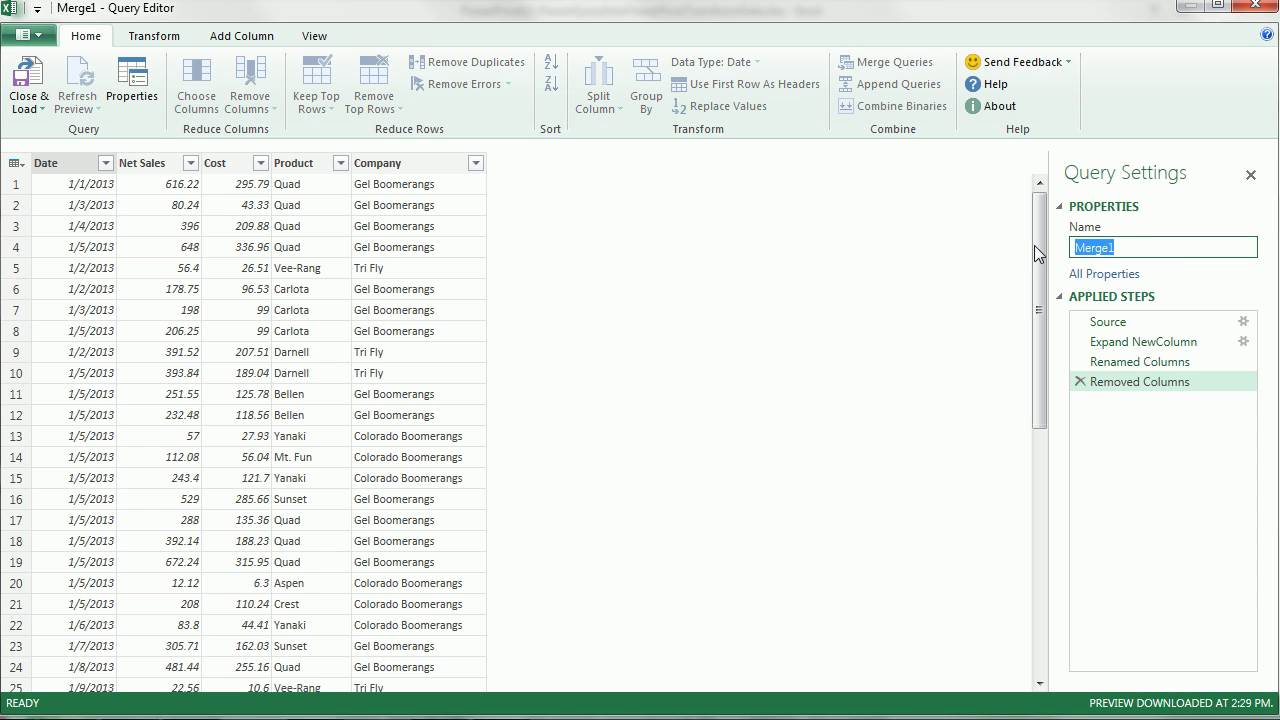
text(FinalSalesAndCostsTable)
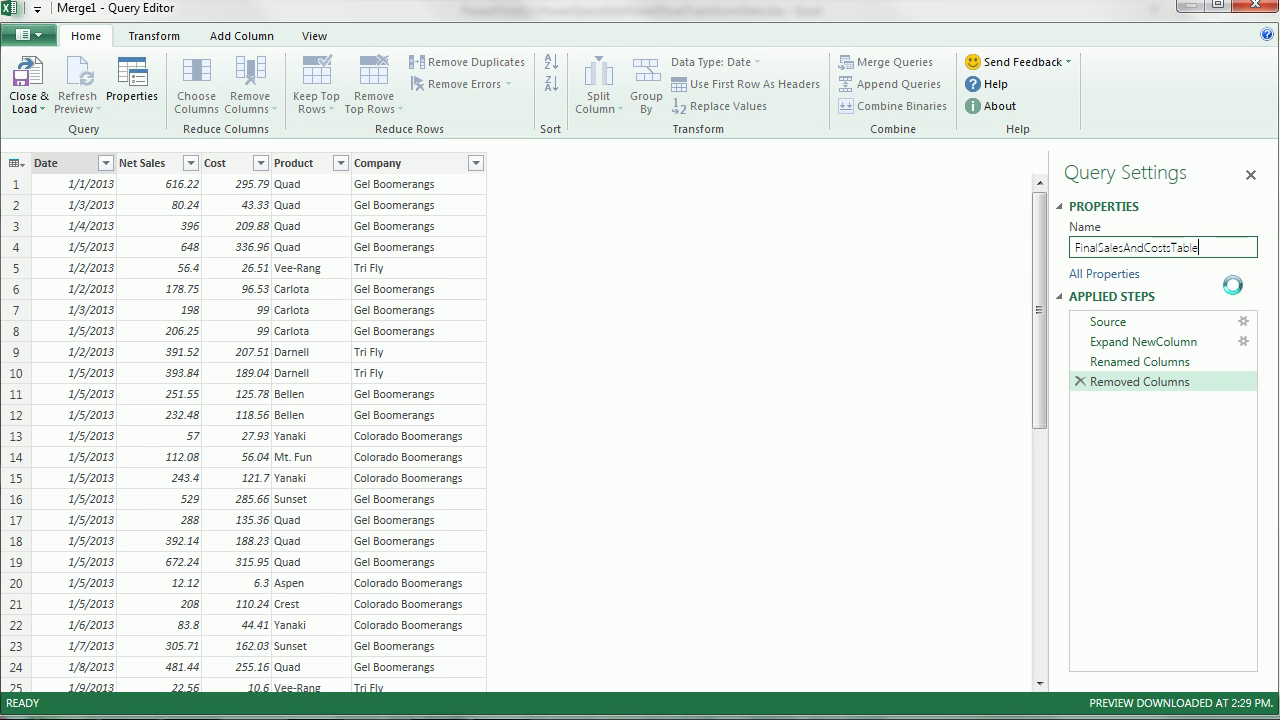
key(Return)
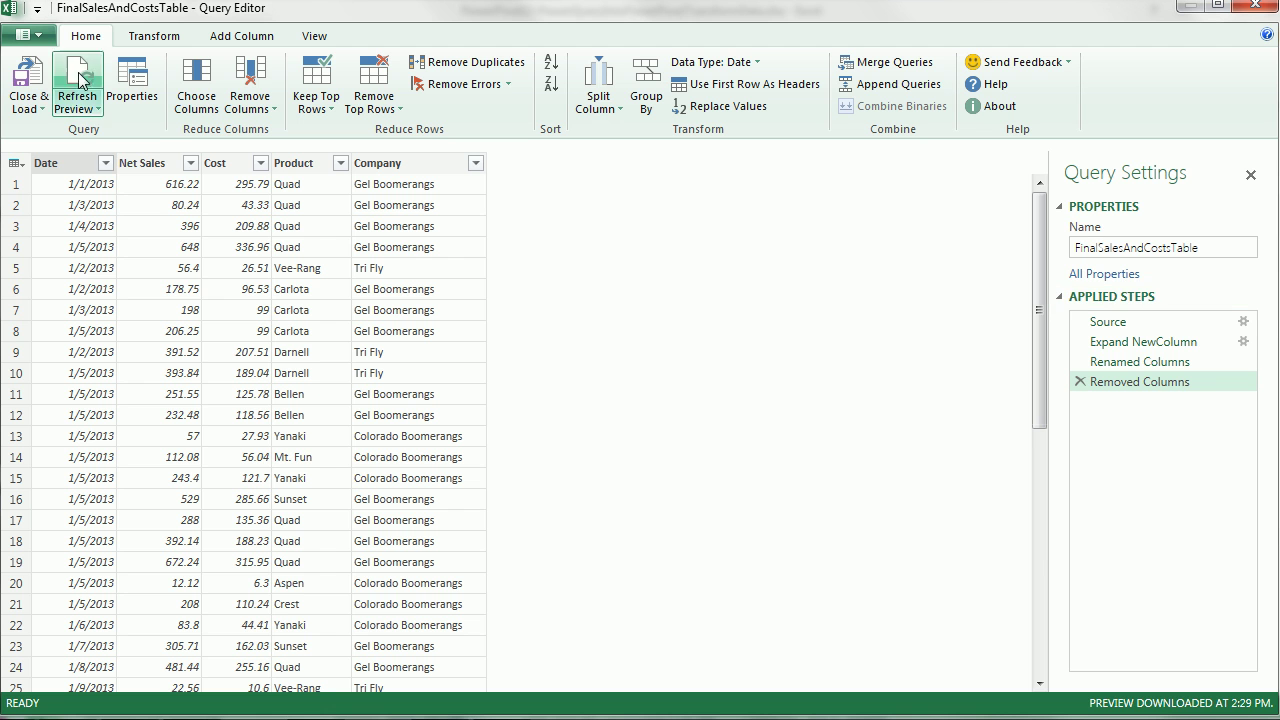
Load FinalSalesAndCostsTable with Close & Load To, adding the data to the Data Model
click(27, 103)
click(49, 155)
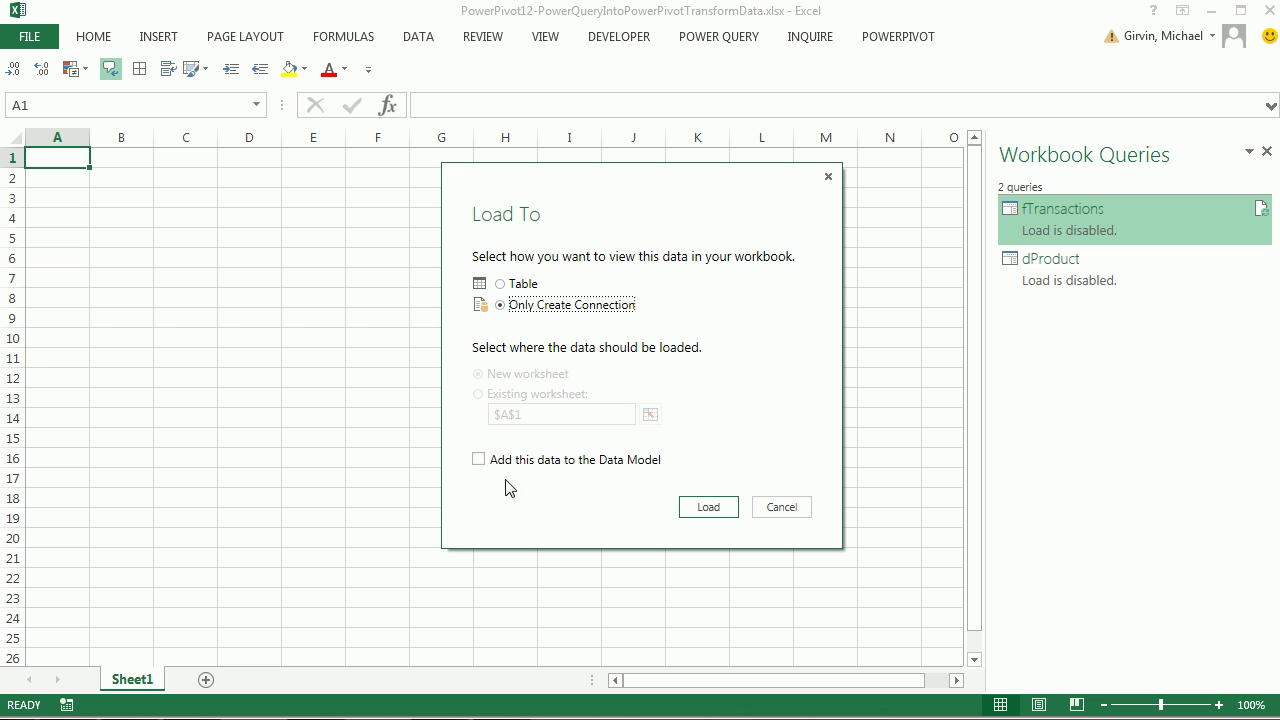
click(478, 459)
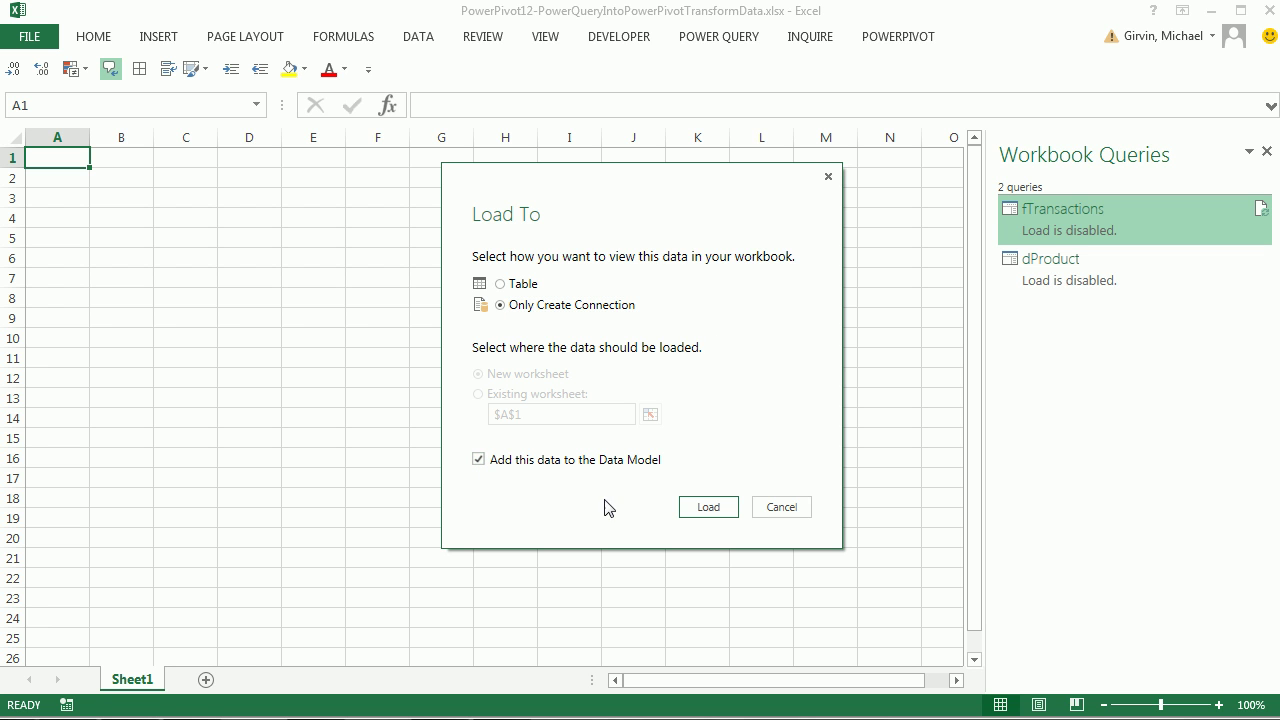
click(707, 507)
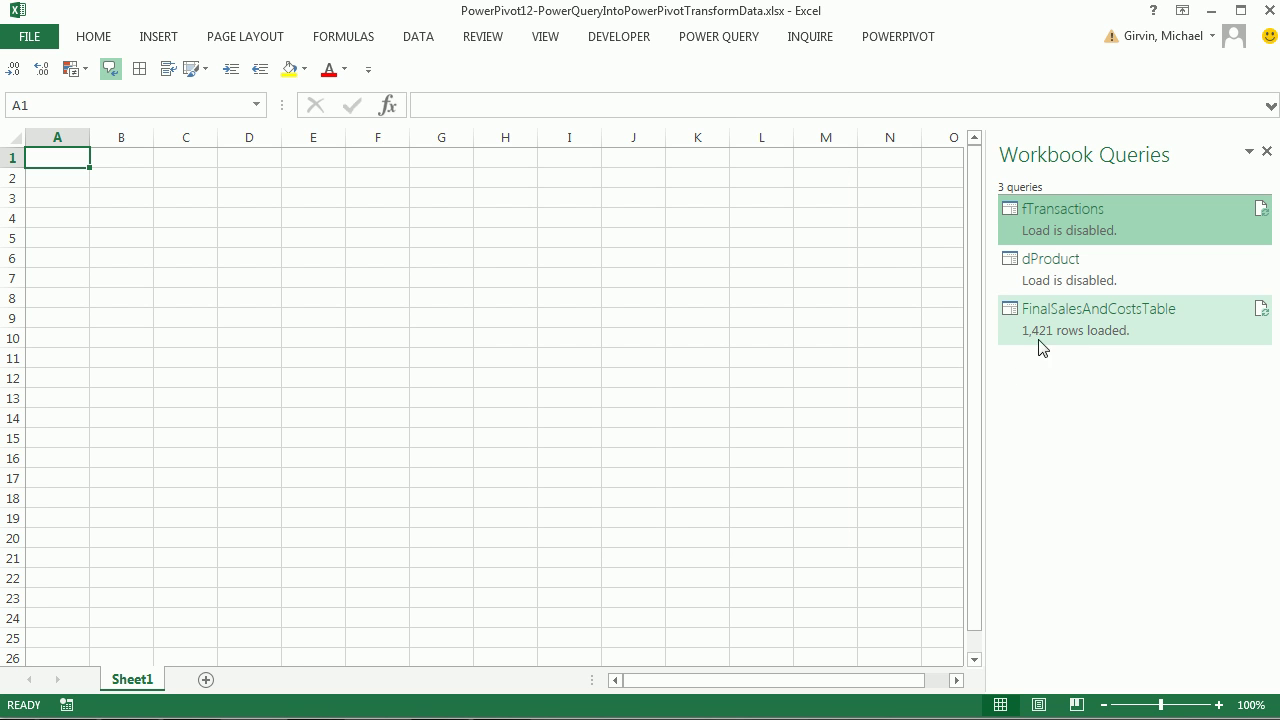
Open the Power Pivot data model window with POWERPIVOT > Manage (Alt, B, M)
mouse_move(1045, 345)
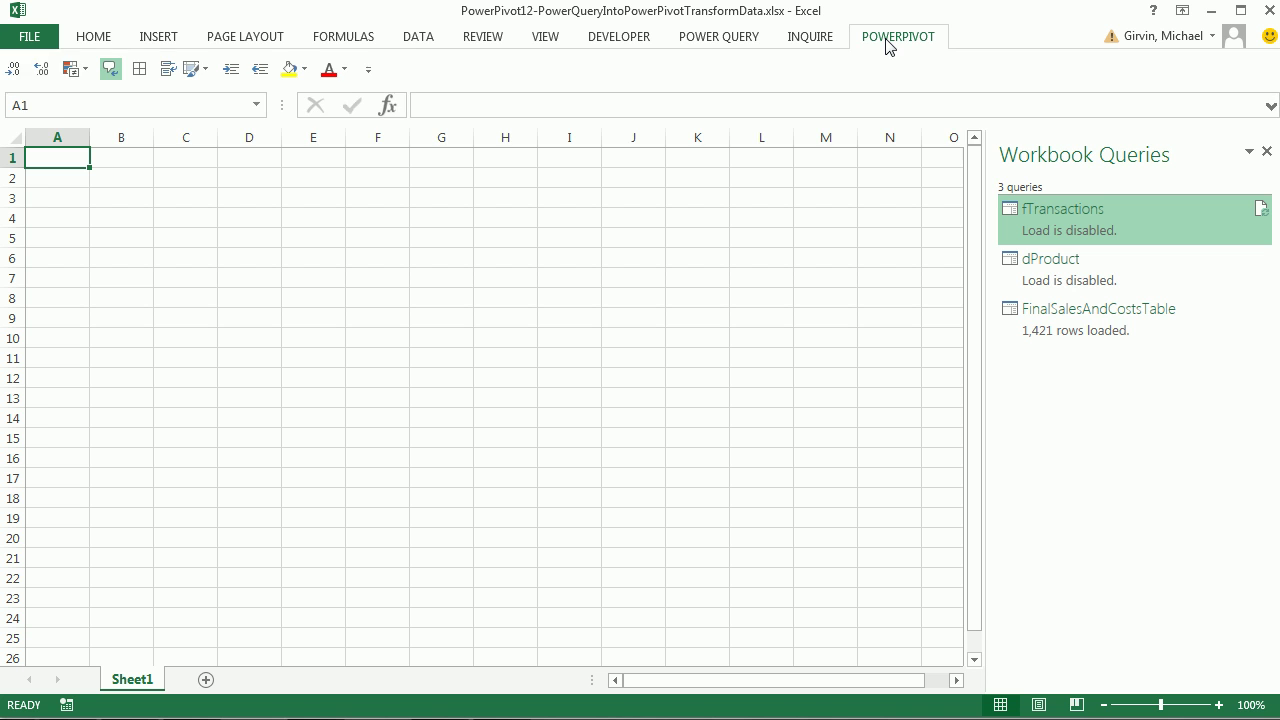
click(889, 40)
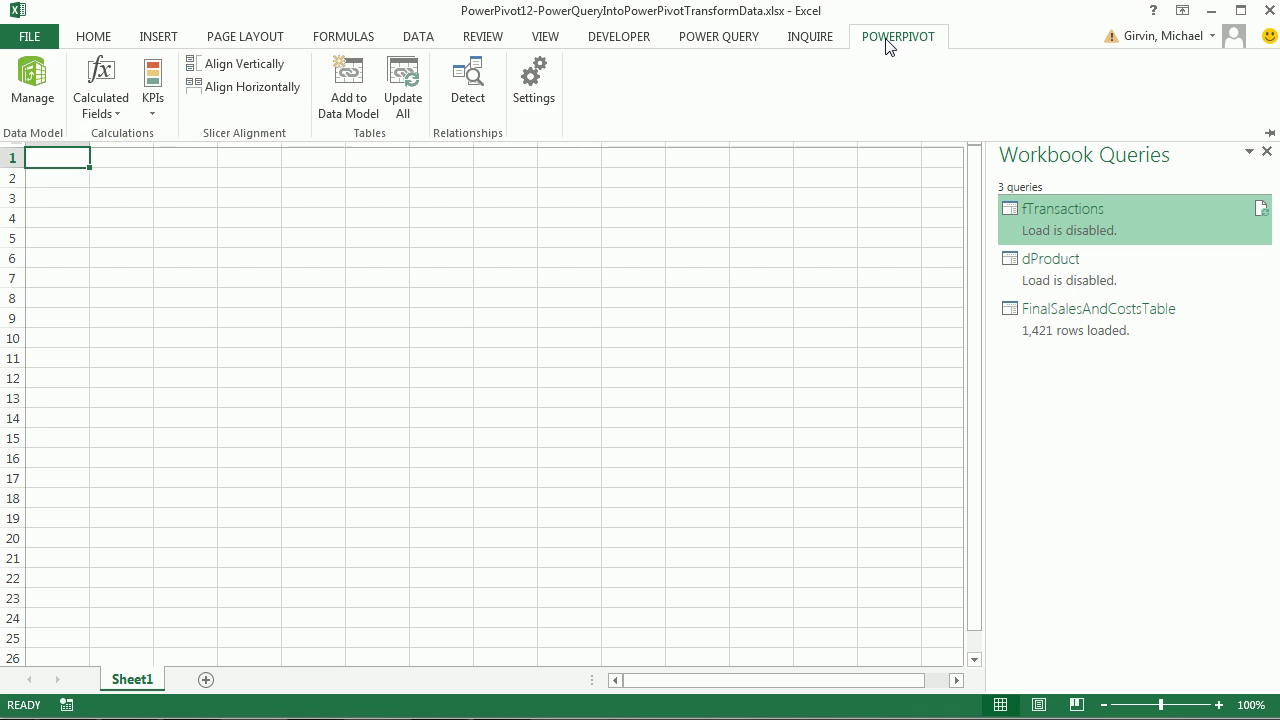
click(42, 100)
key(alt)
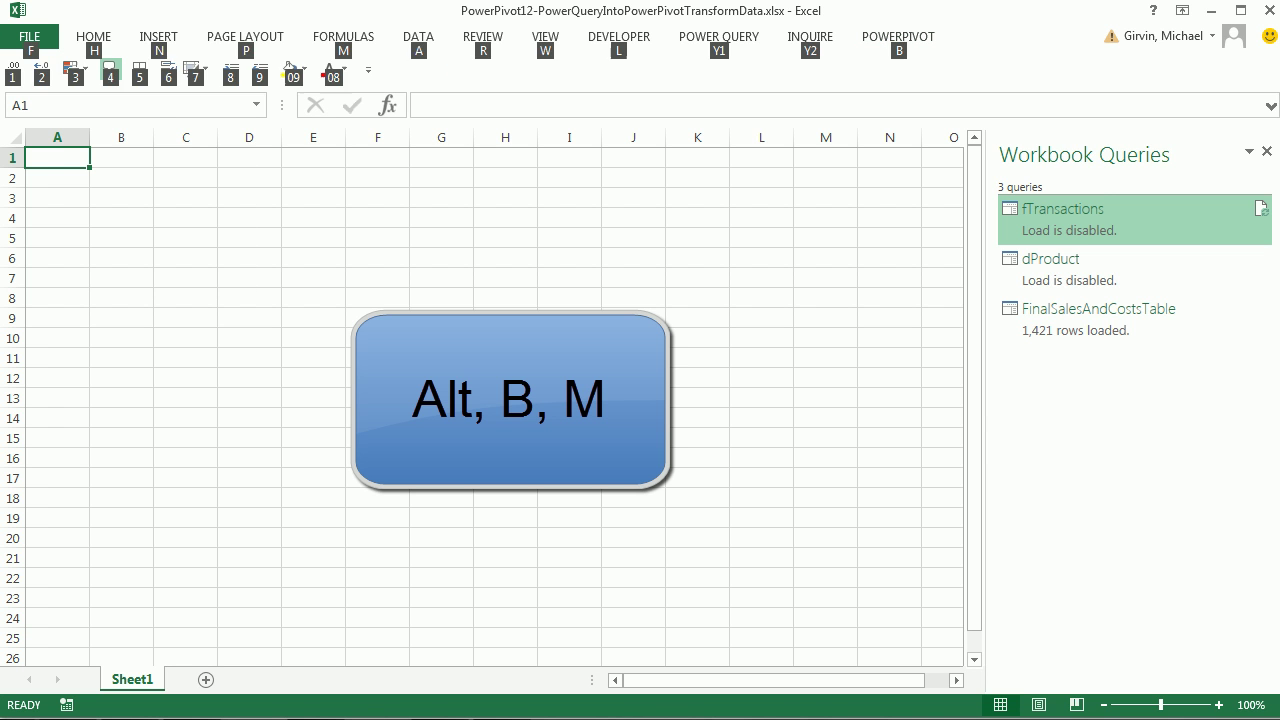
key(b)
key(m)
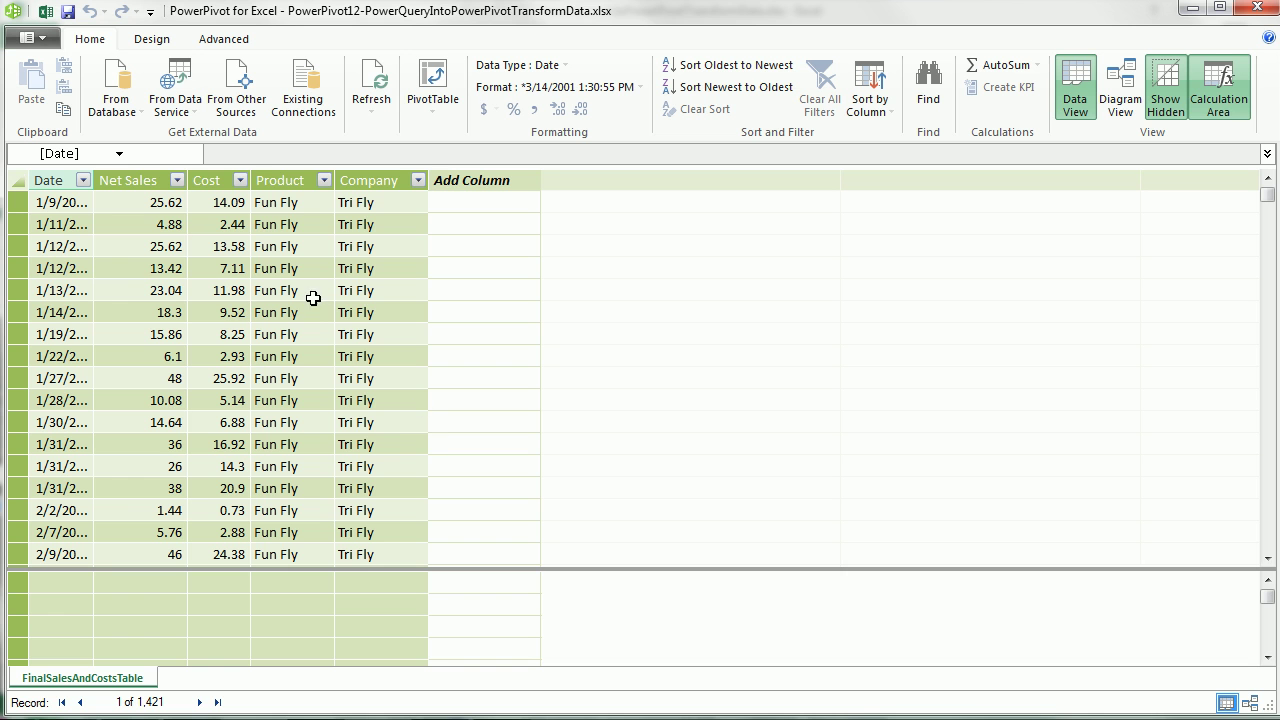
Format the Date column as the short date *3/14/2001
click(70, 203)
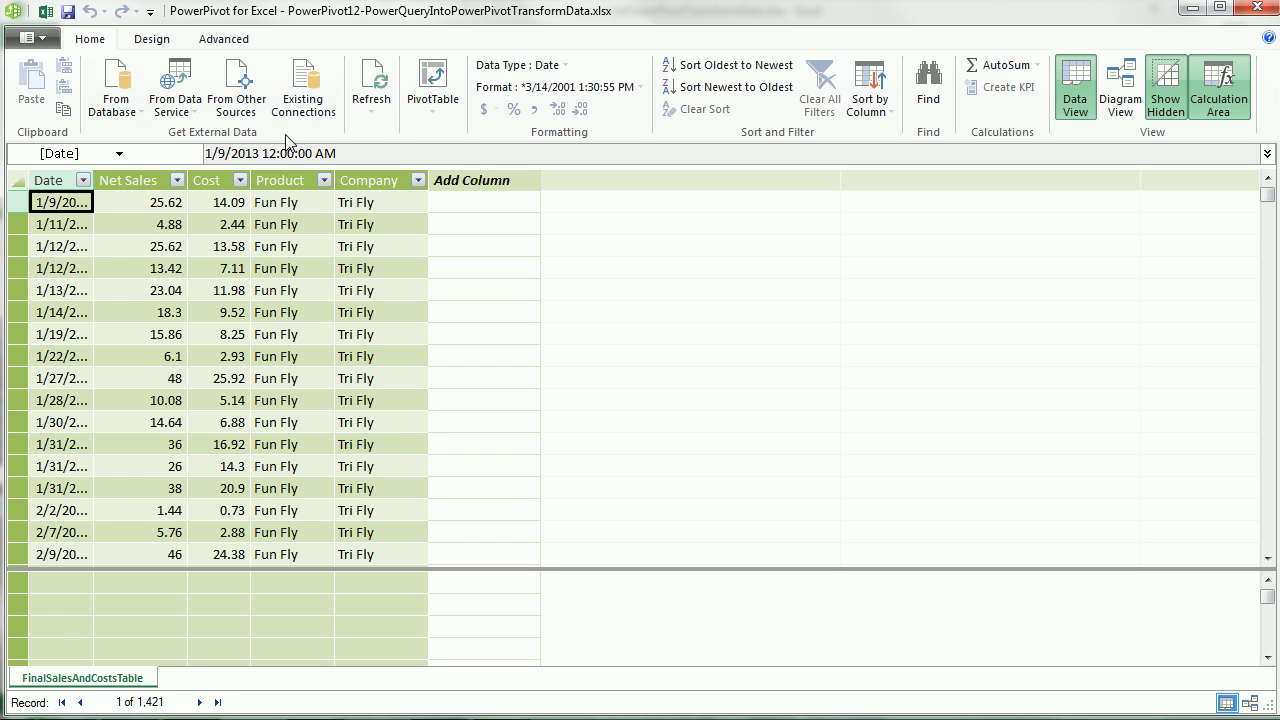
click(520, 87)
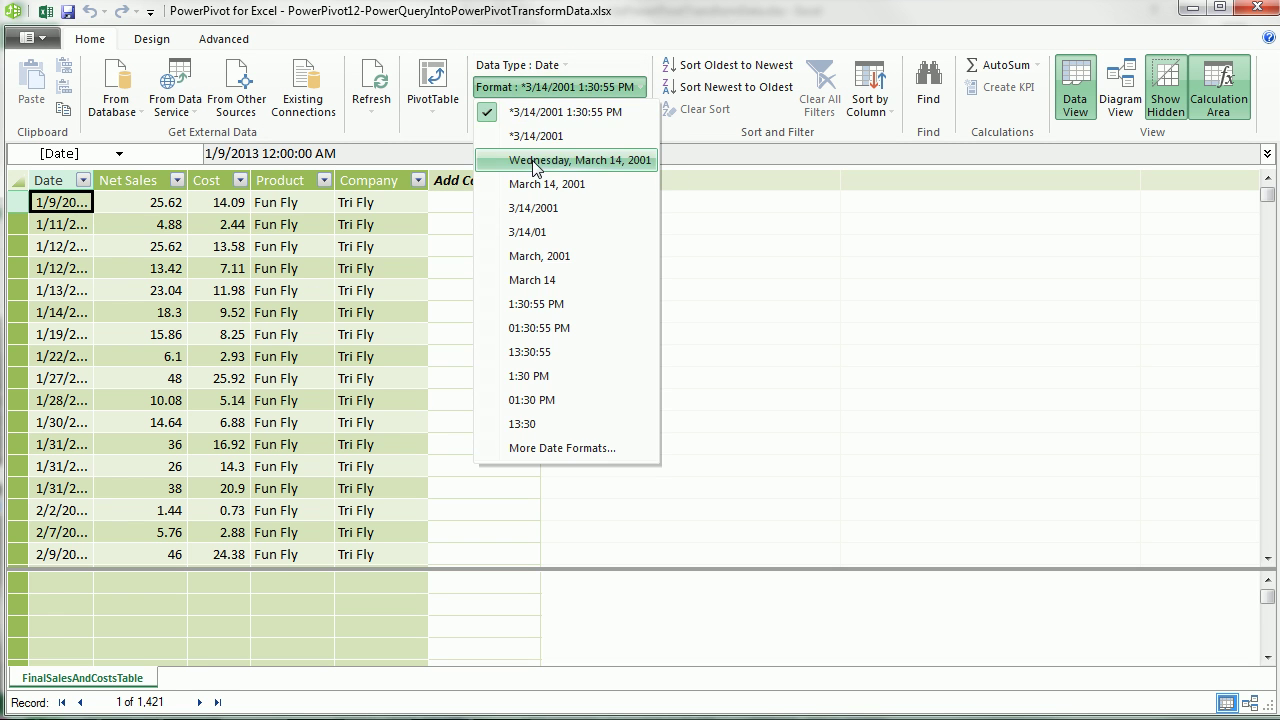
click(530, 137)
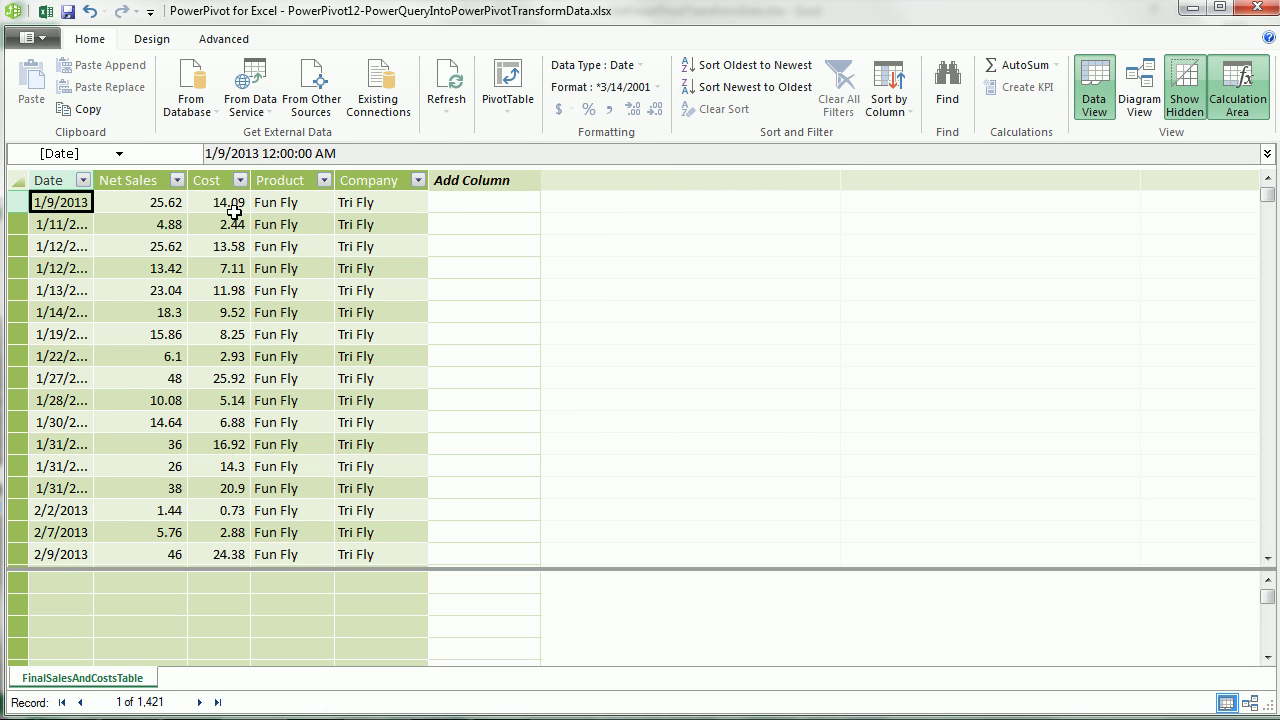
Autofit the Date column, give Net Sales and Cost English (United States) $ format, and enlarge the calculation area
double_click(94, 180)
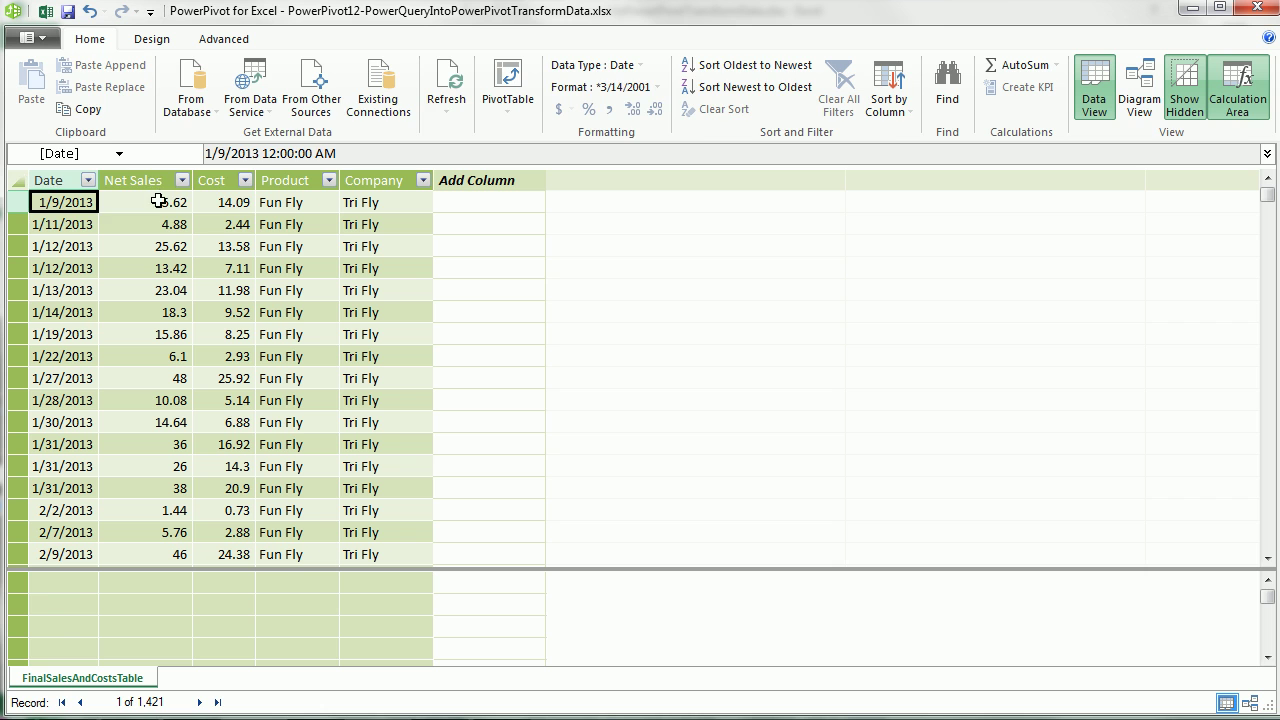
drag(157, 197, 230, 202)
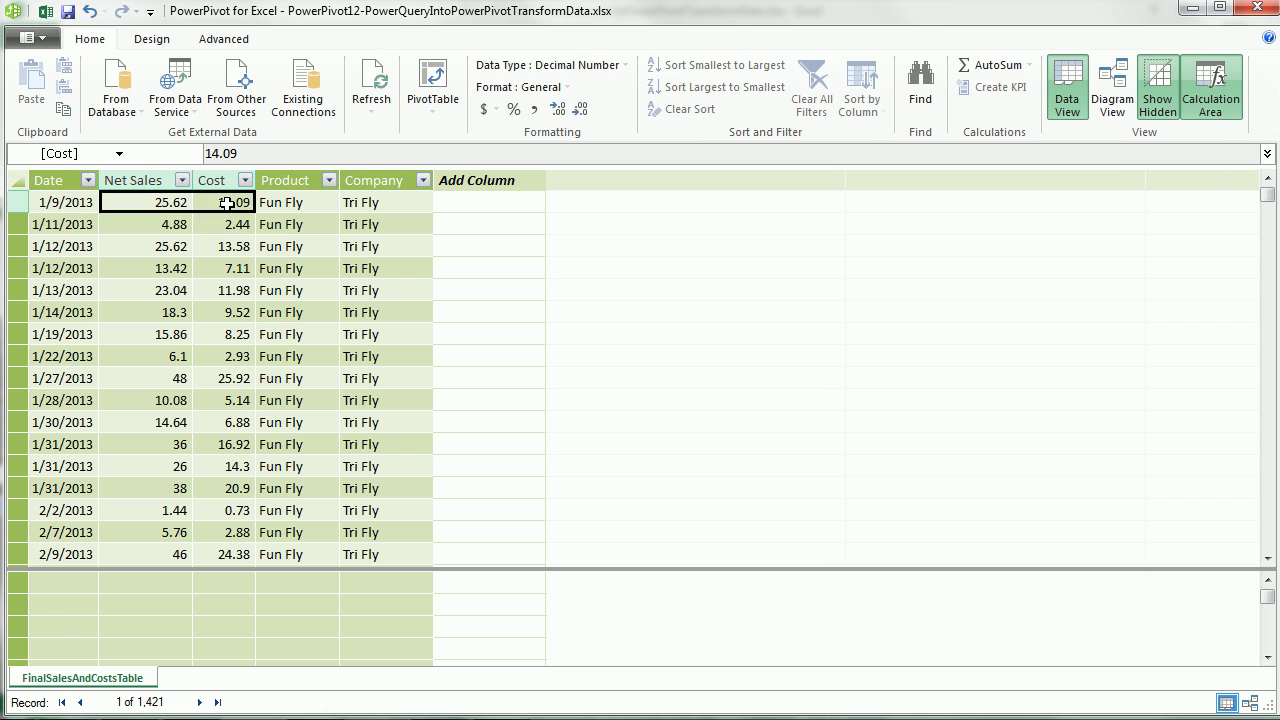
click(487, 113)
click(530, 130)
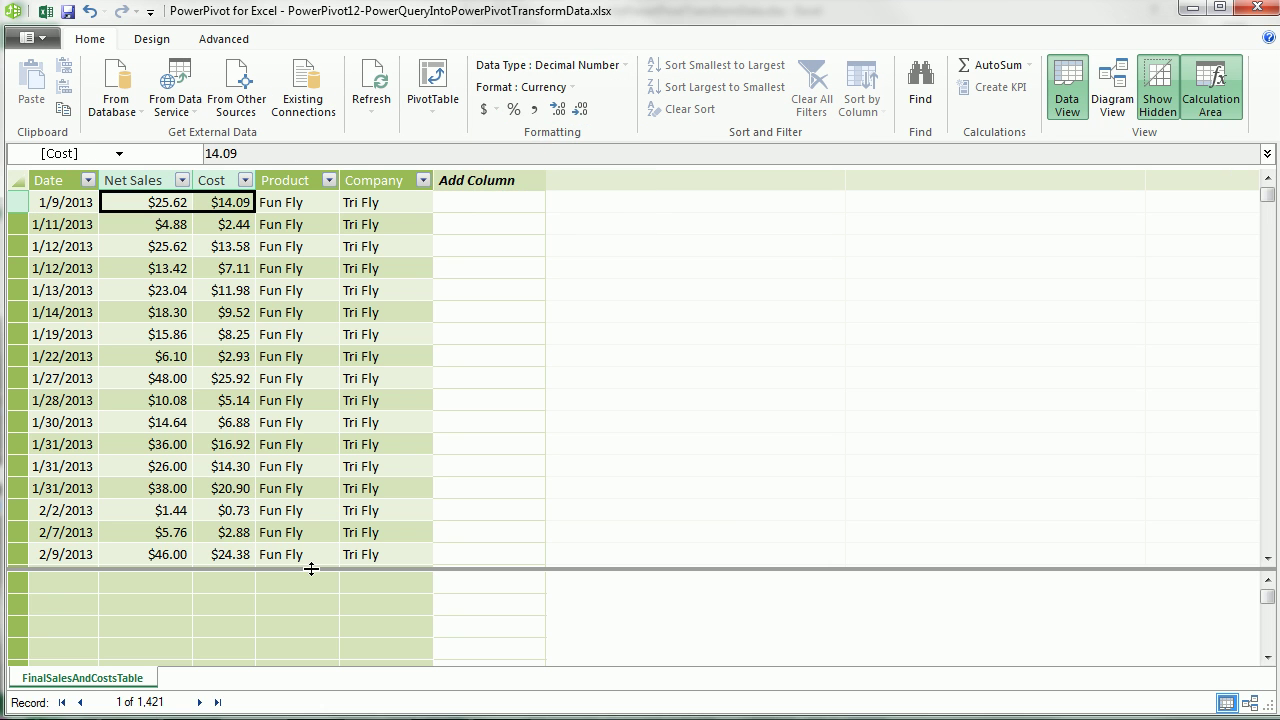
drag(311, 568, 325, 350)
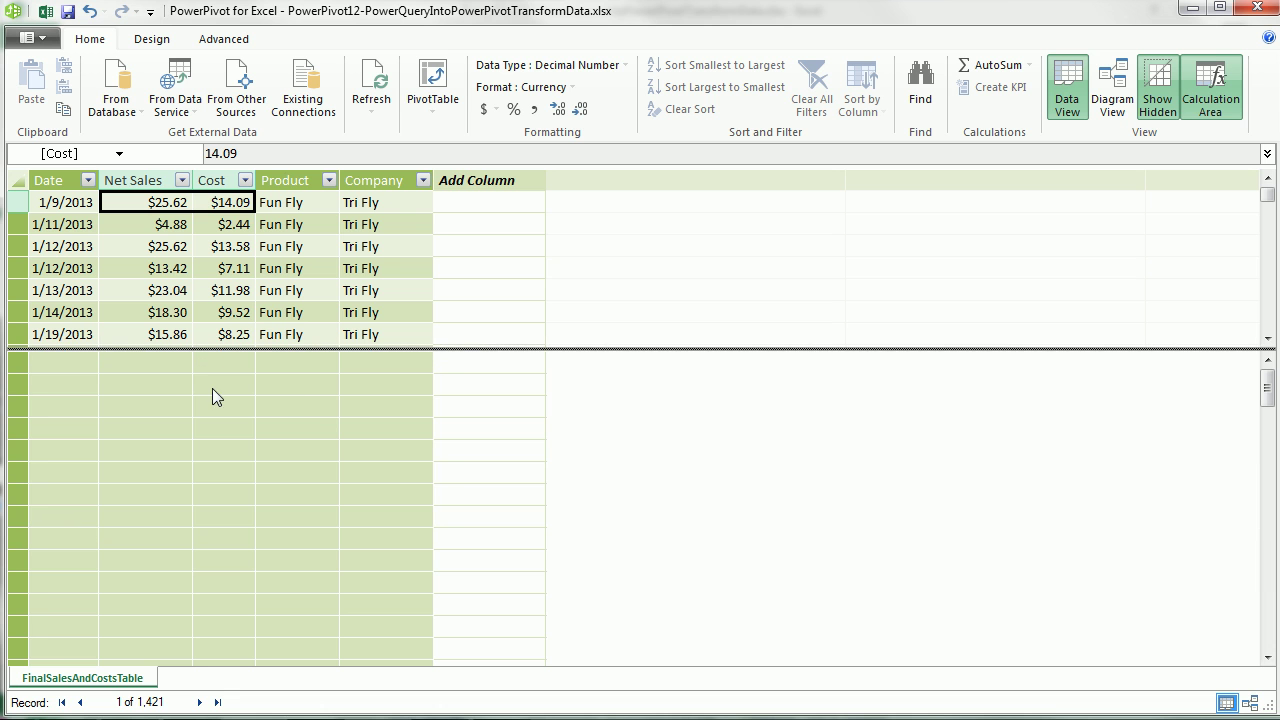
Enter Net Profit:=SUMX(FinalSalesAndCostsTable, [Net Sales]-[Cost]) in the calculation area under Net Sales
click(170, 385)
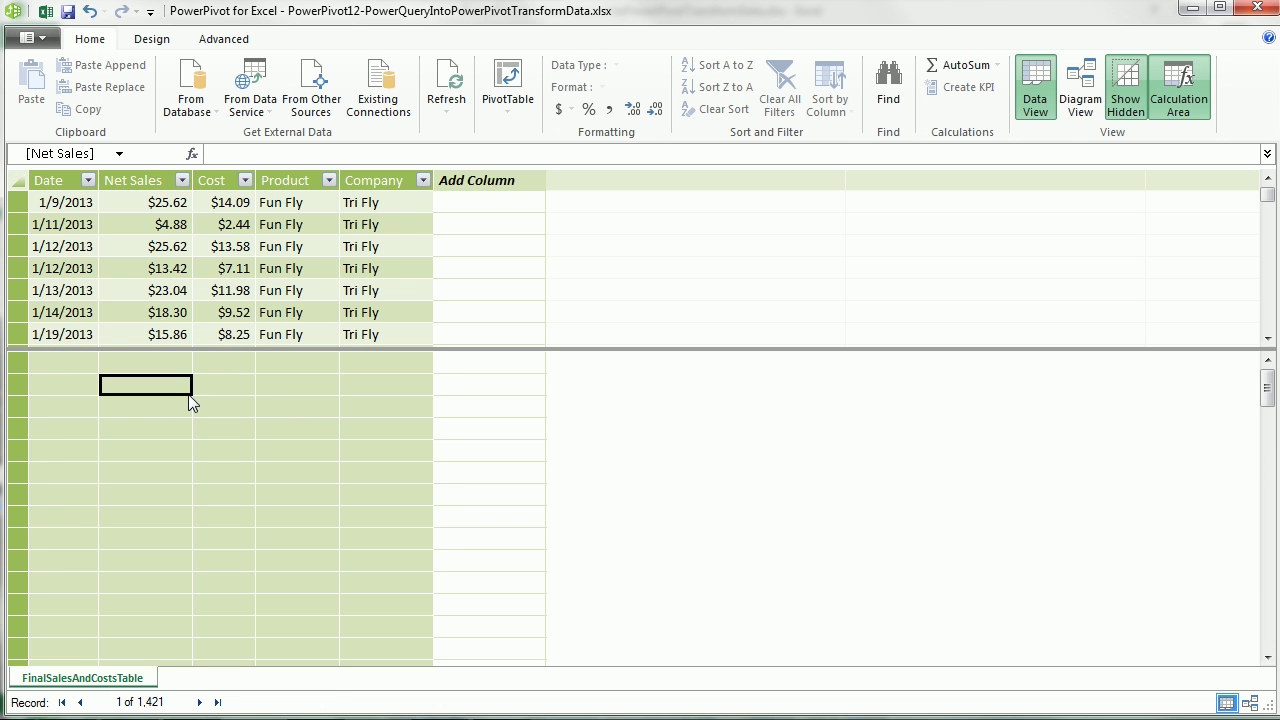
text(Net Profit)
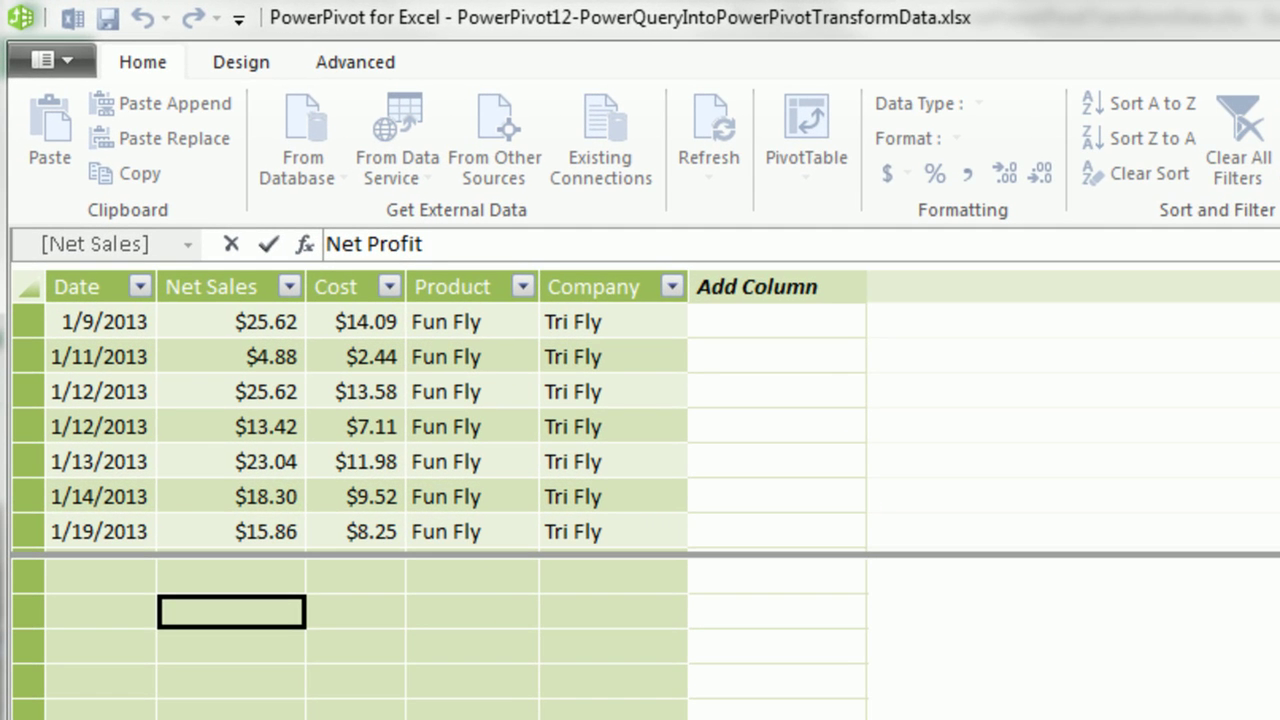
text(:=sumx )
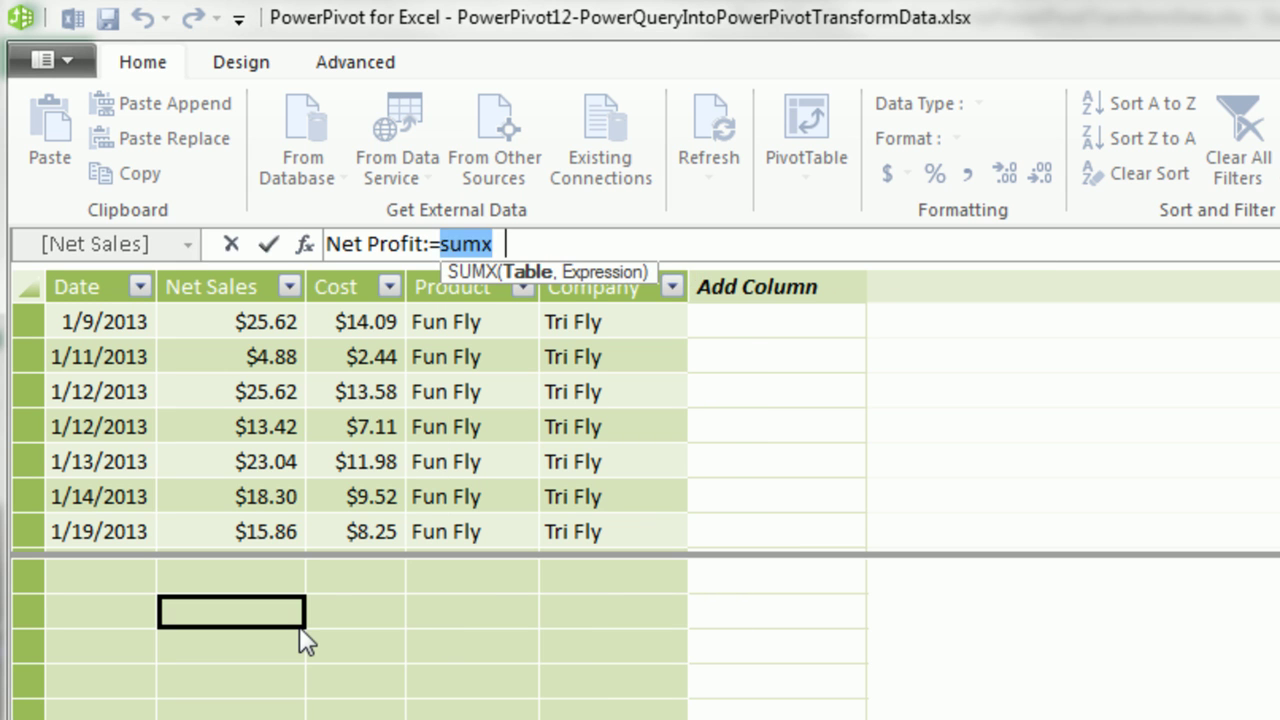
text(()
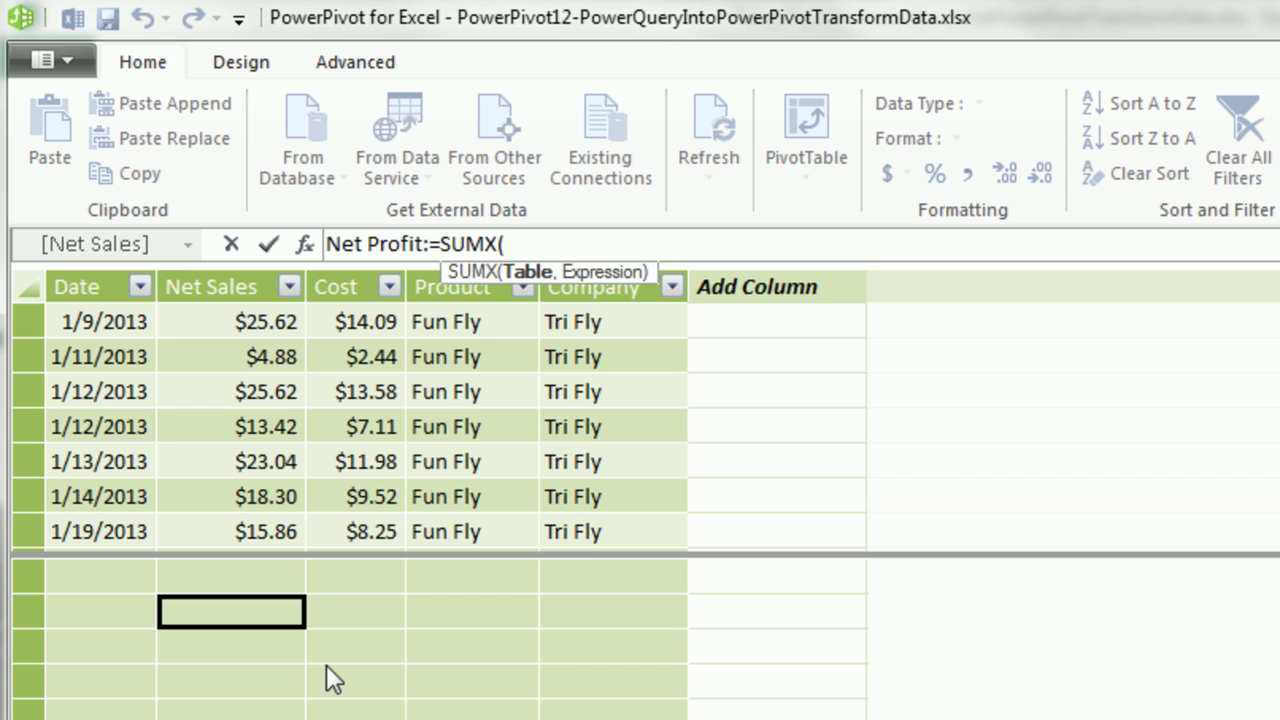
text(f)
key(Down)
key(Down)
key(Down)
key(Down)
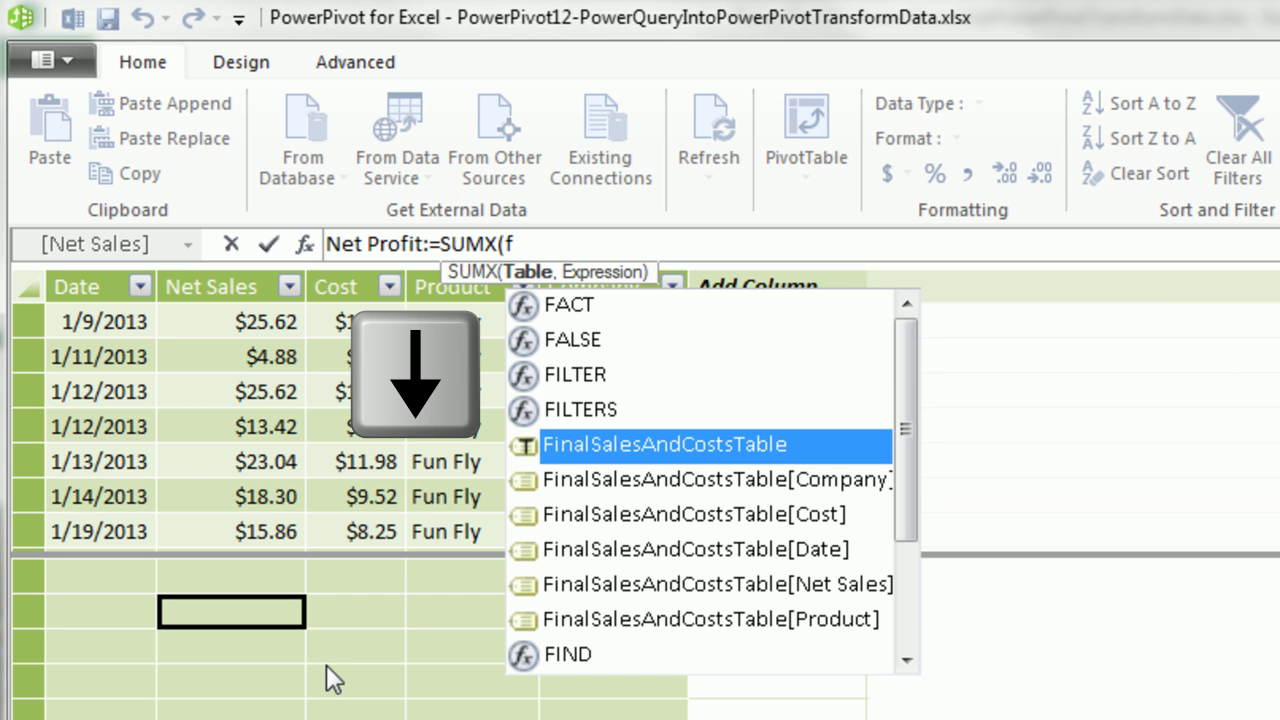
key(Tab)
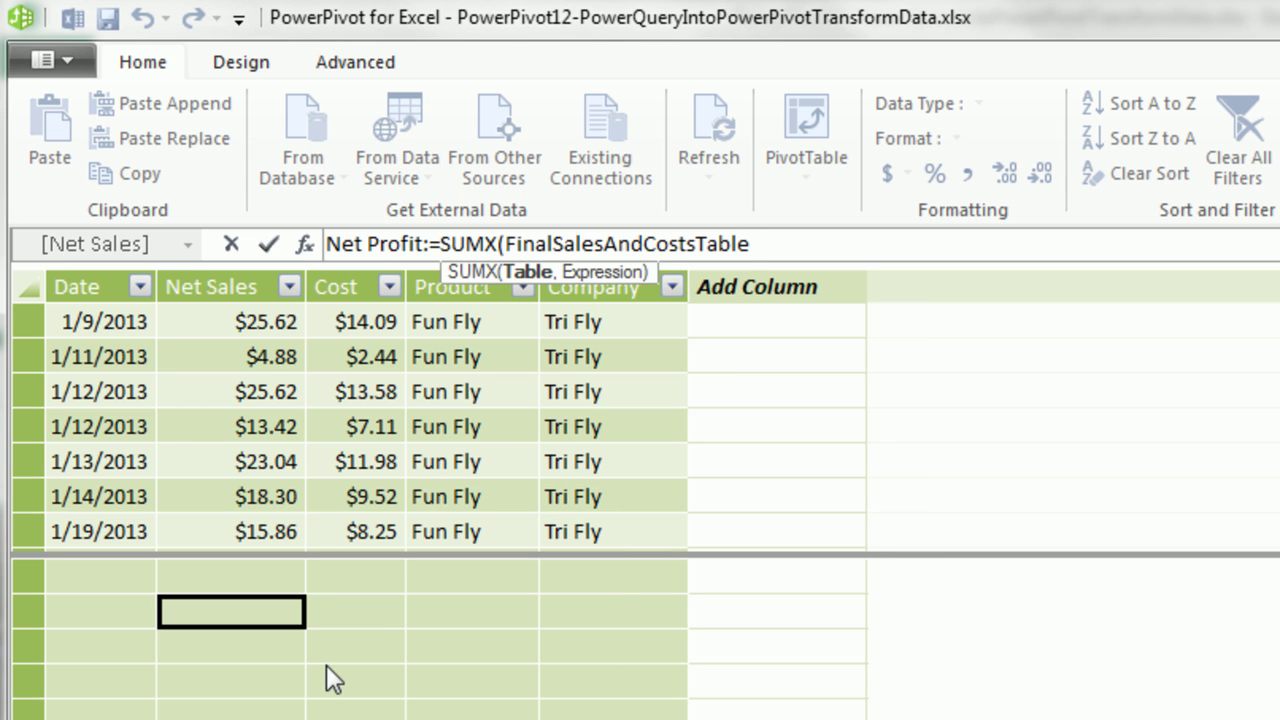
text(,)
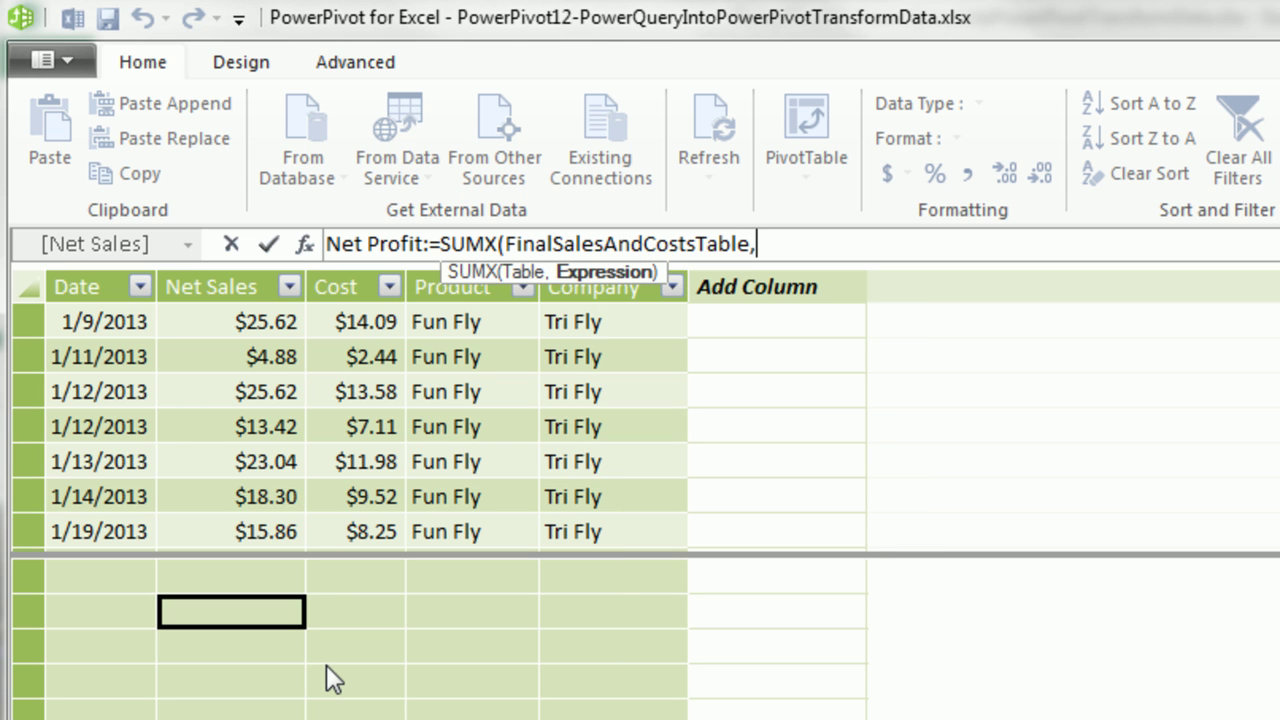
text(fi)
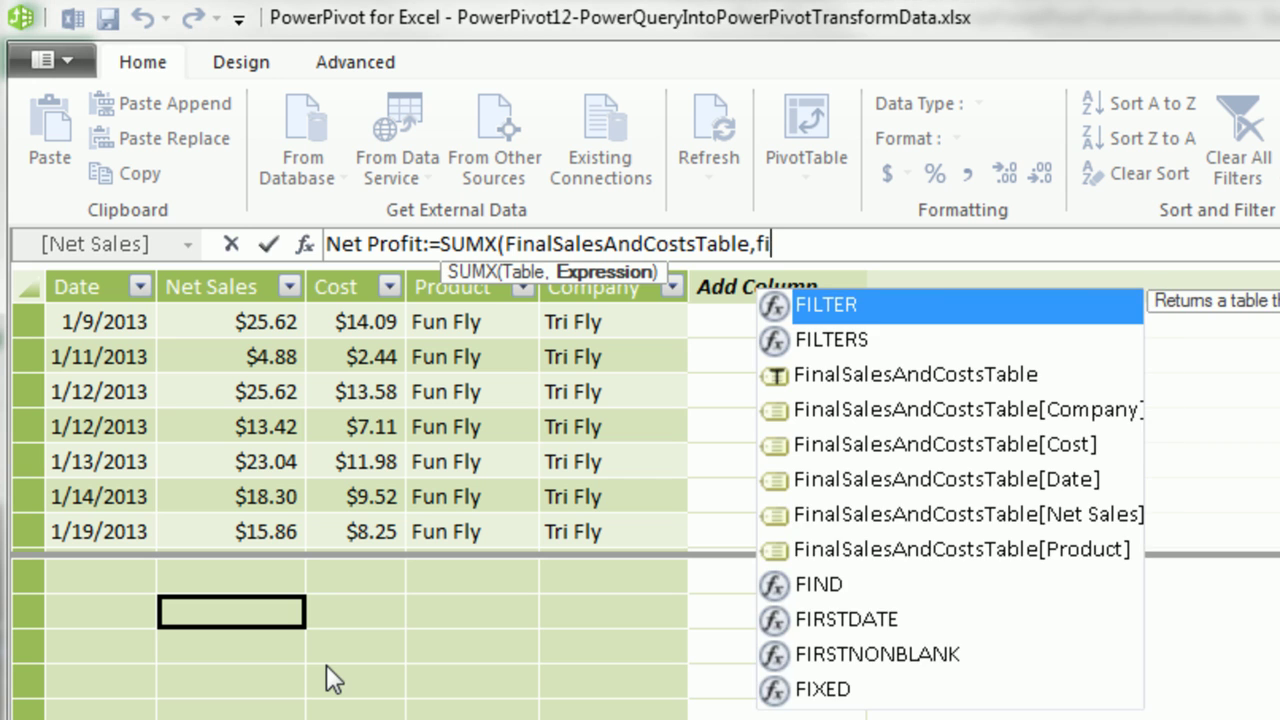
text(n)
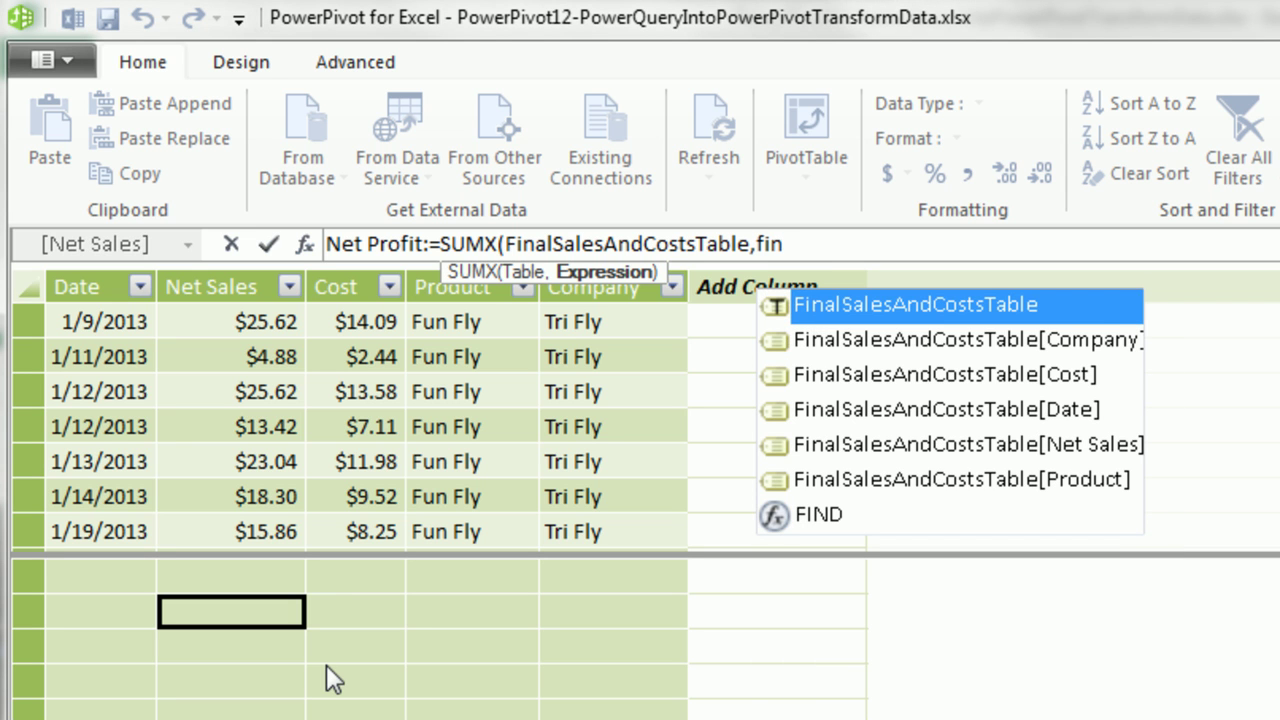
key(Down)
key(Down)
key(Down)
key(Down)
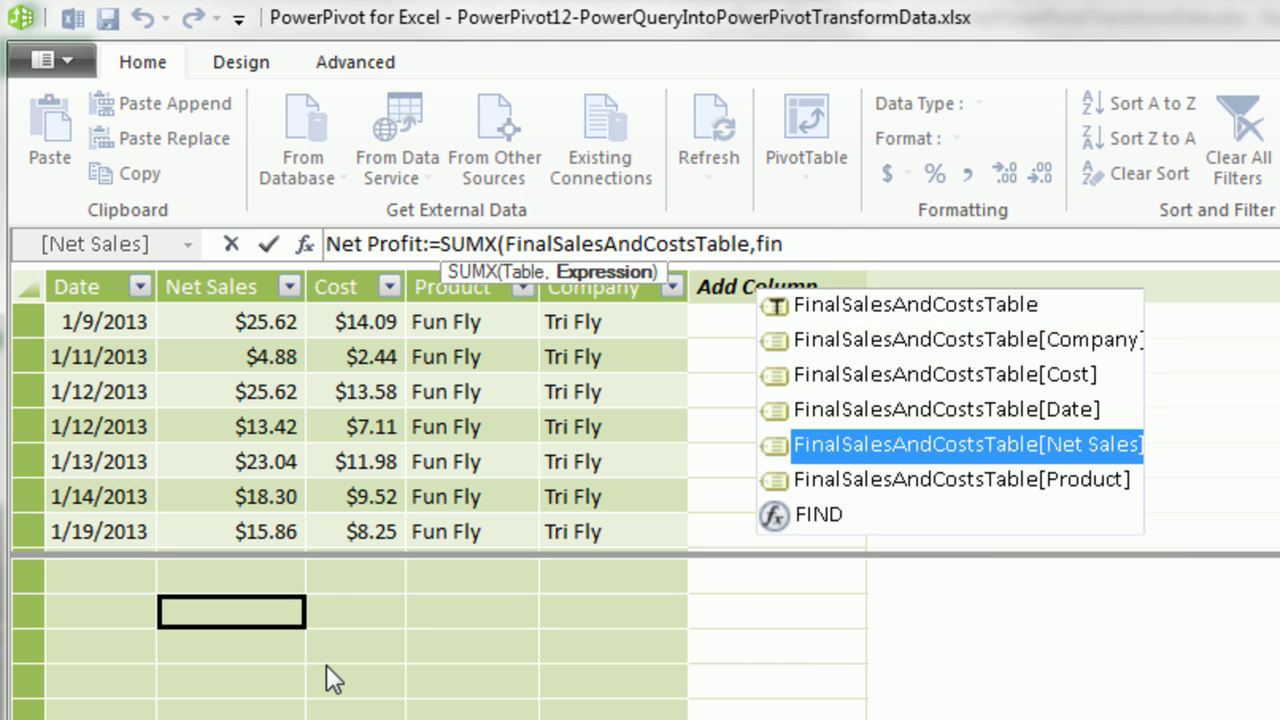
key(Tab)
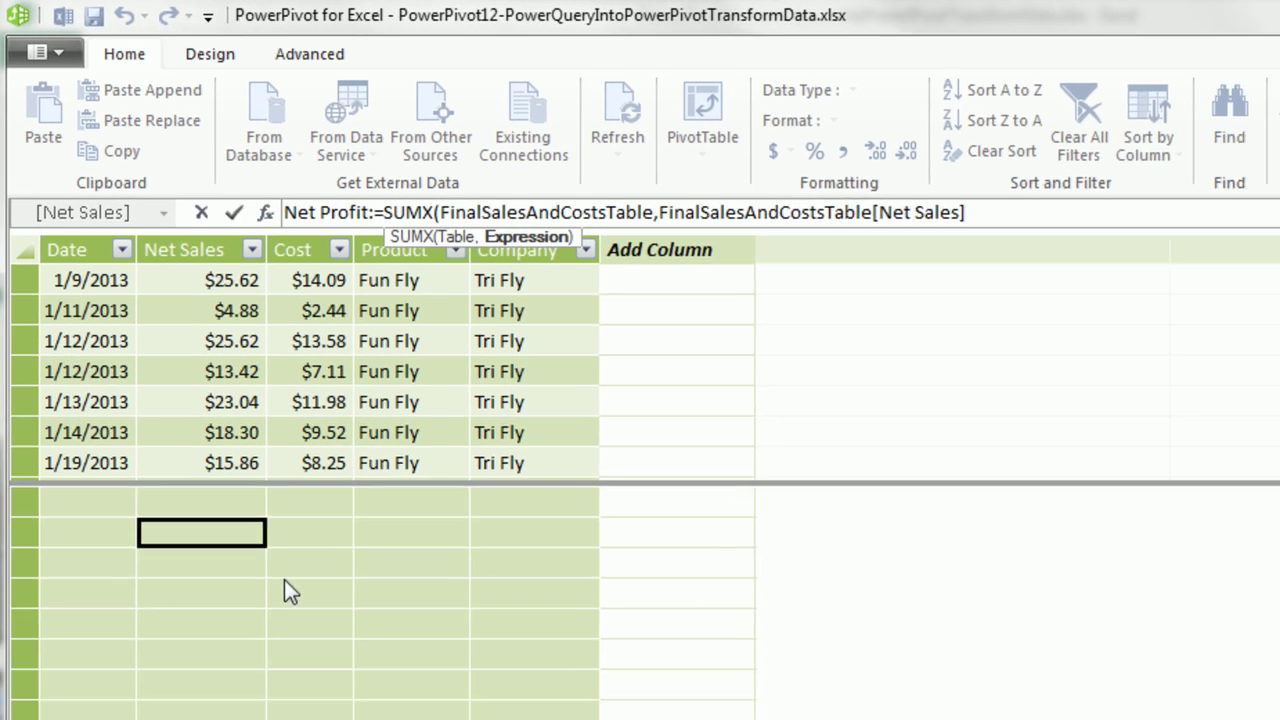
text(-)
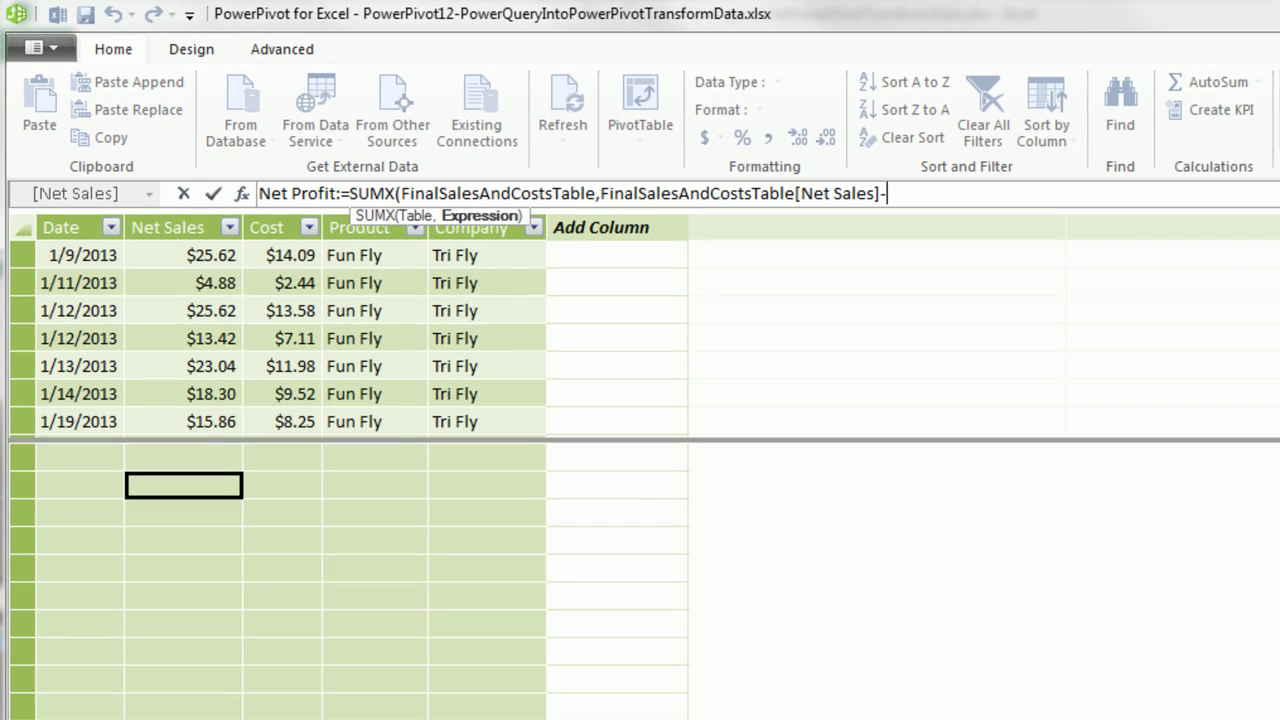
text(fin)
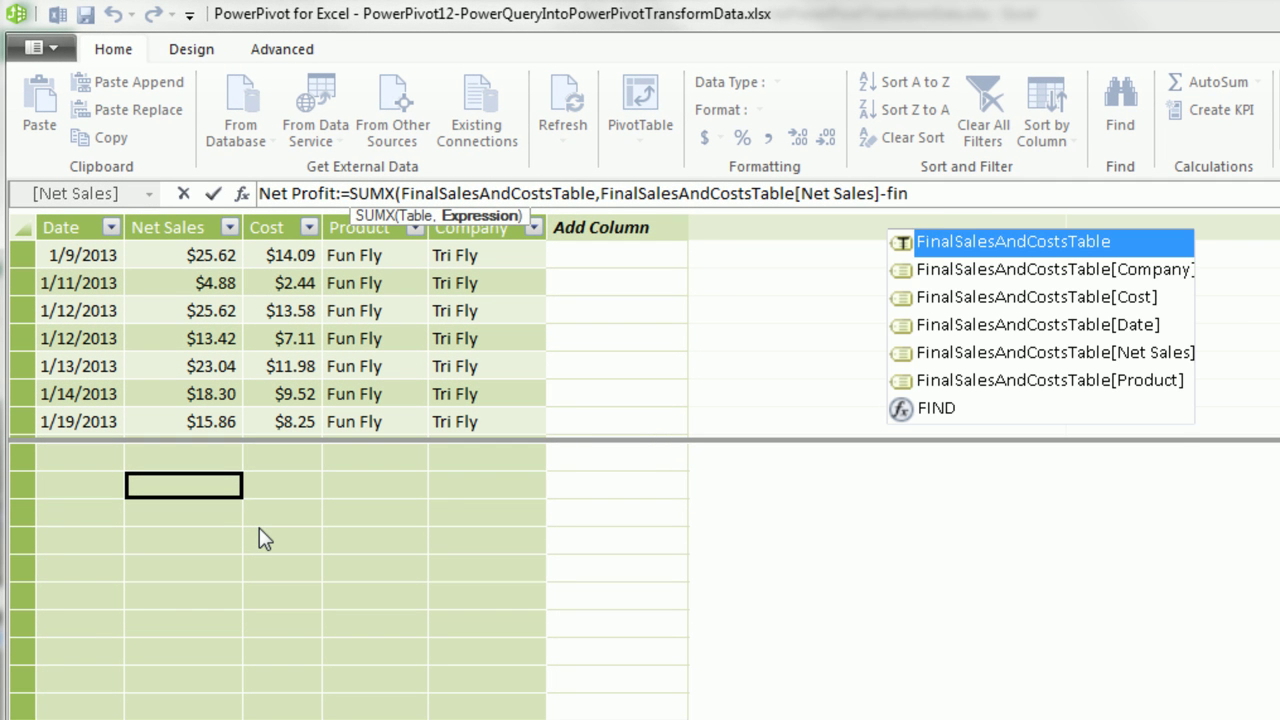
key(Down)
key(Down)
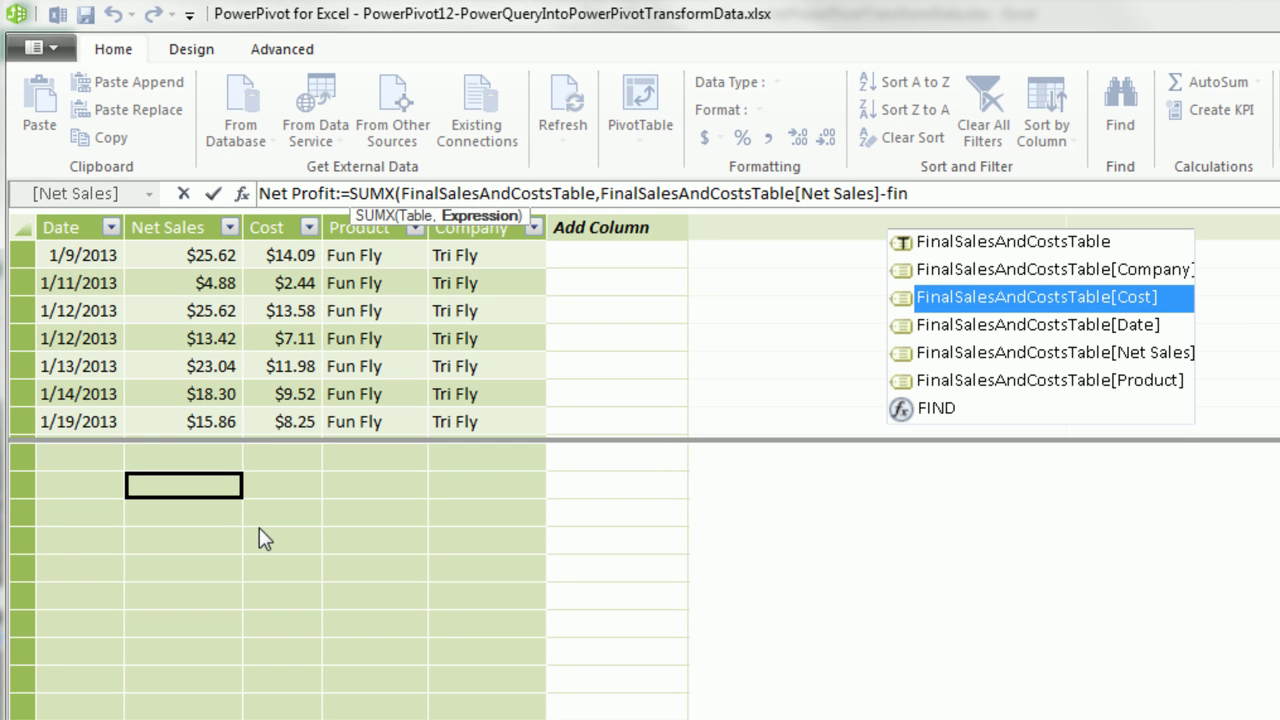
key(Tab)
text())
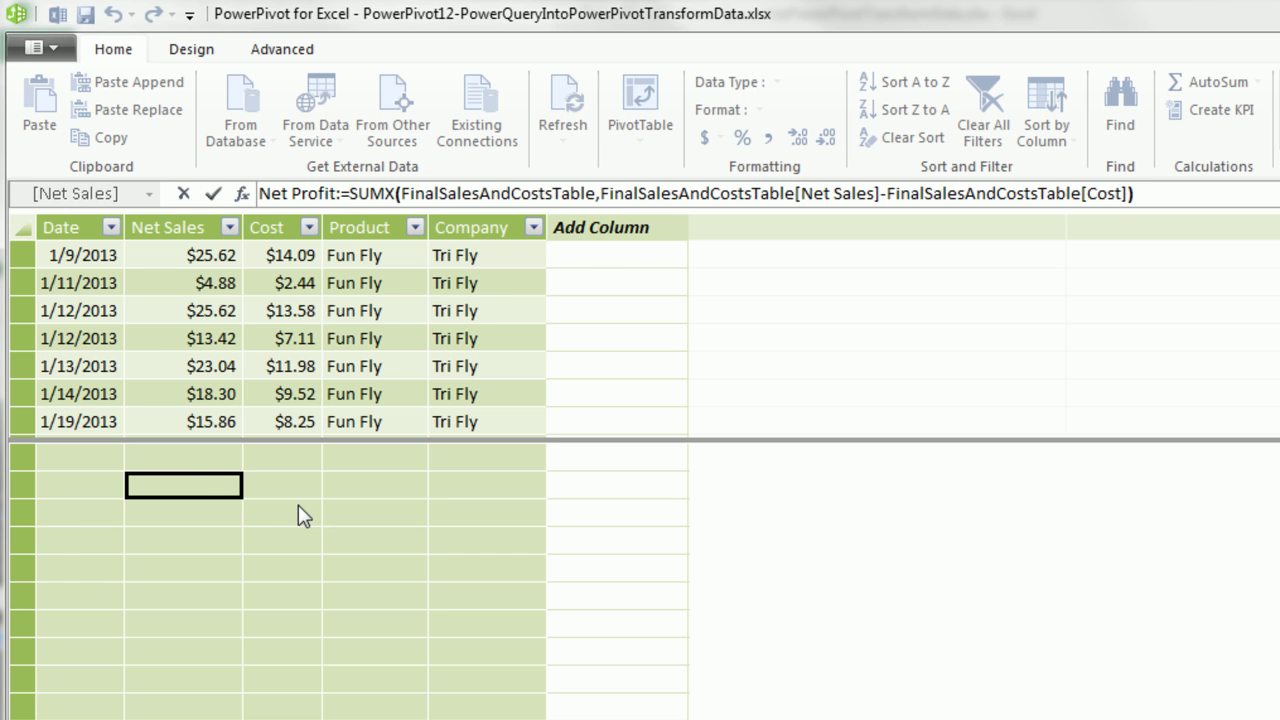
key(Return)
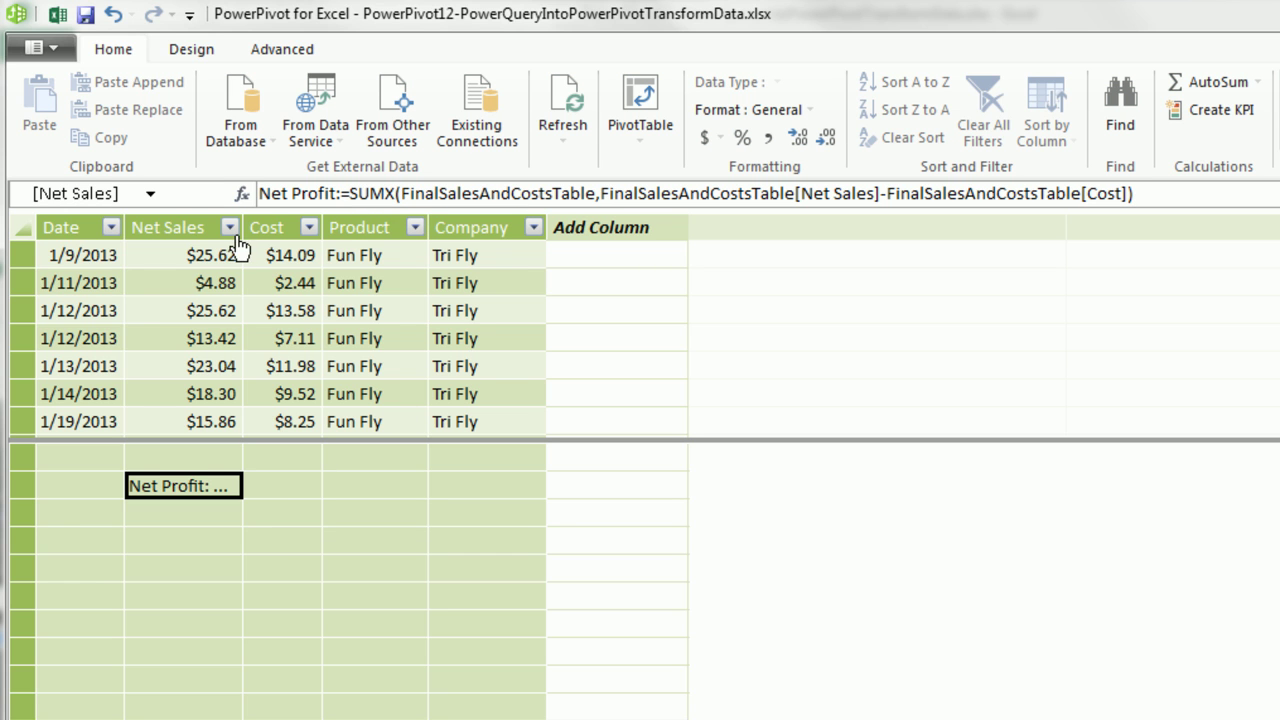
Widen the Net Sales column and give Net Profit $ English (United States) currency, showing $139,073.54
drag(244, 219, 406, 252)
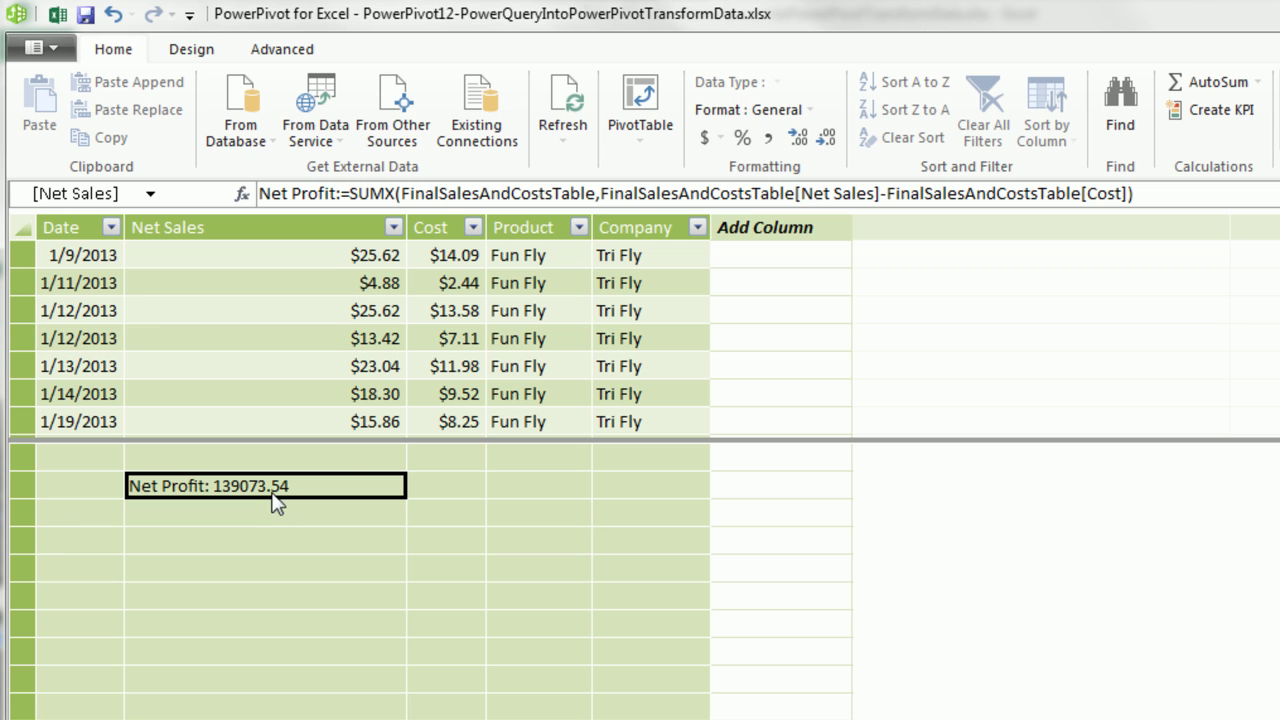
click(708, 142)
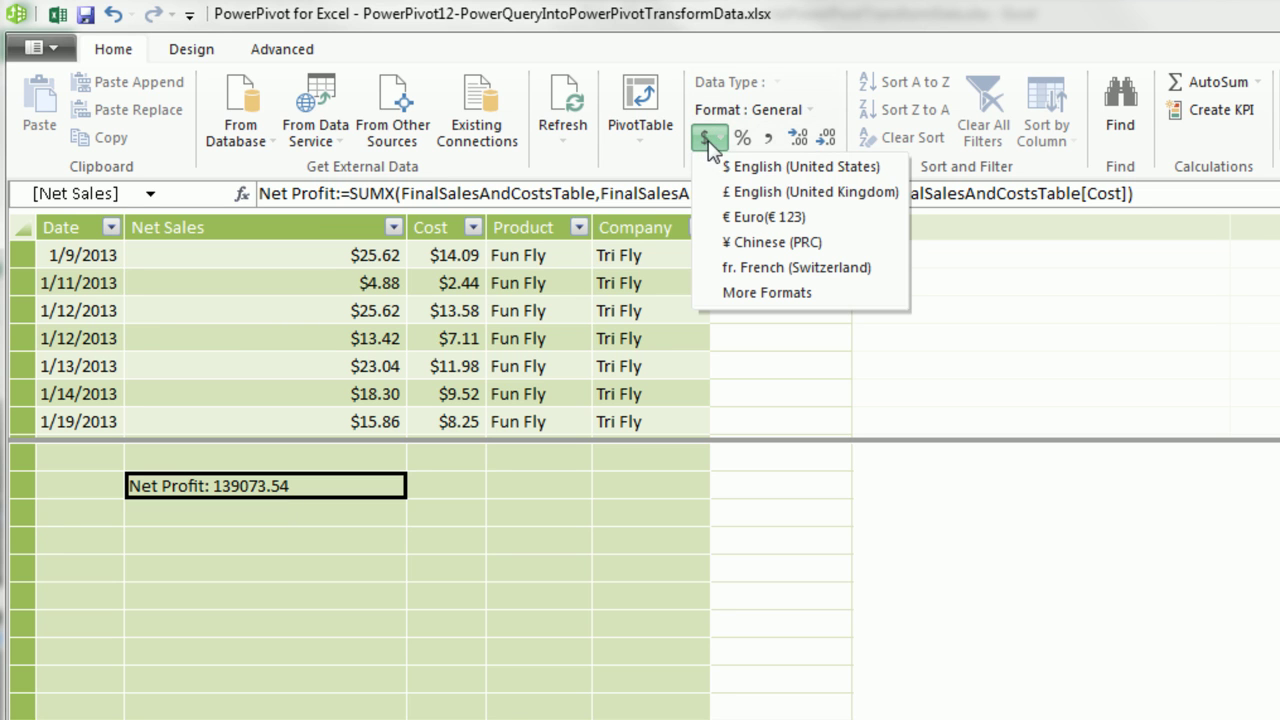
click(770, 167)
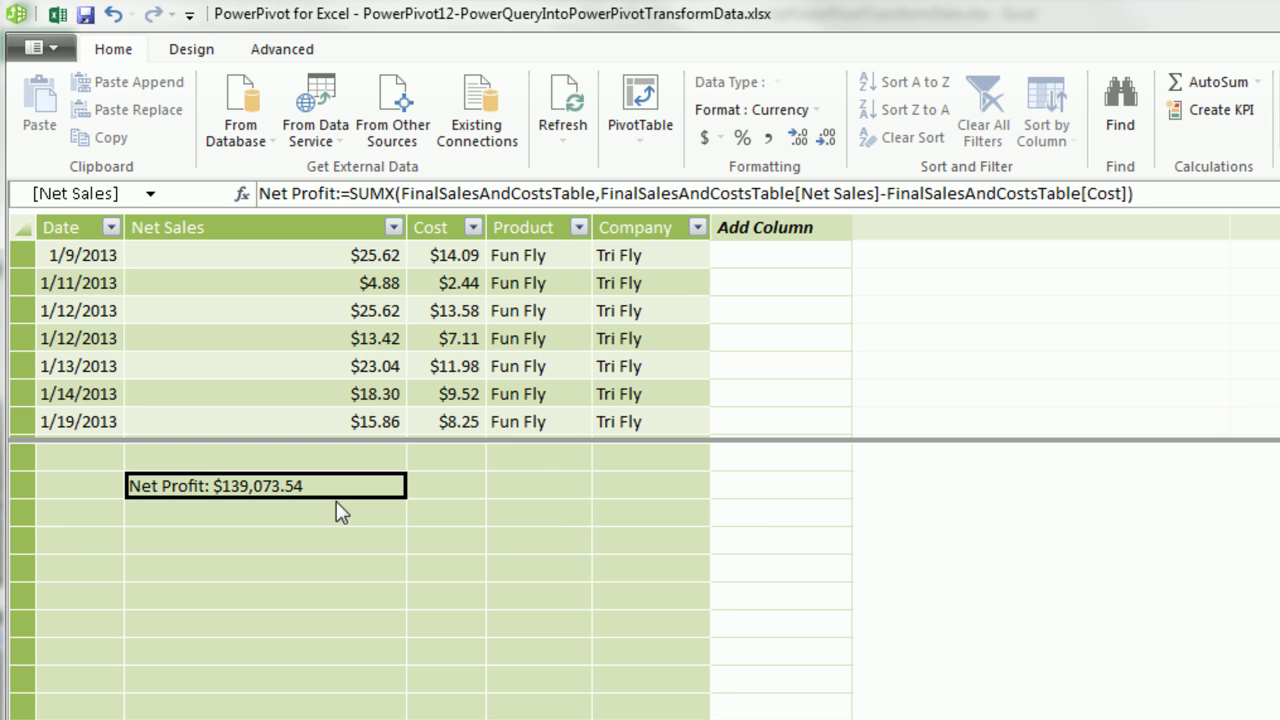
Insert a PivotTable on a new worksheet with Net Profit in VALUES and Product in ROWS
click(665, 120)
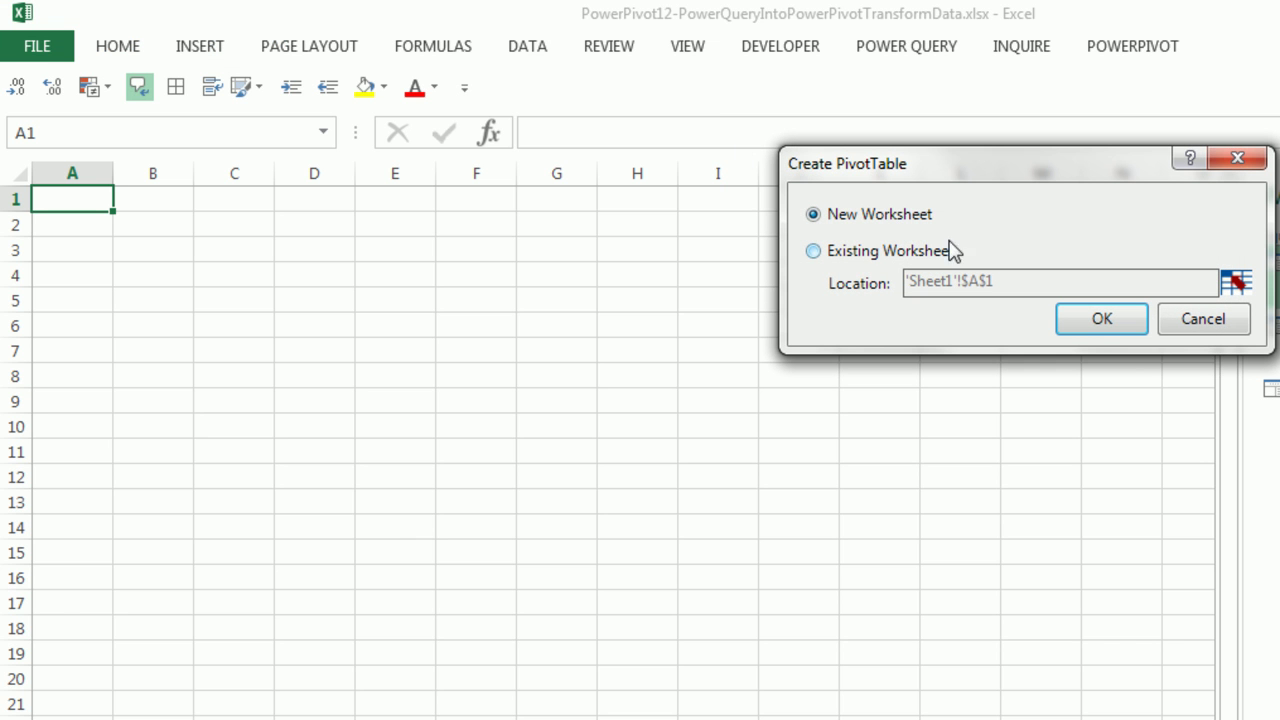
click(1101, 318)
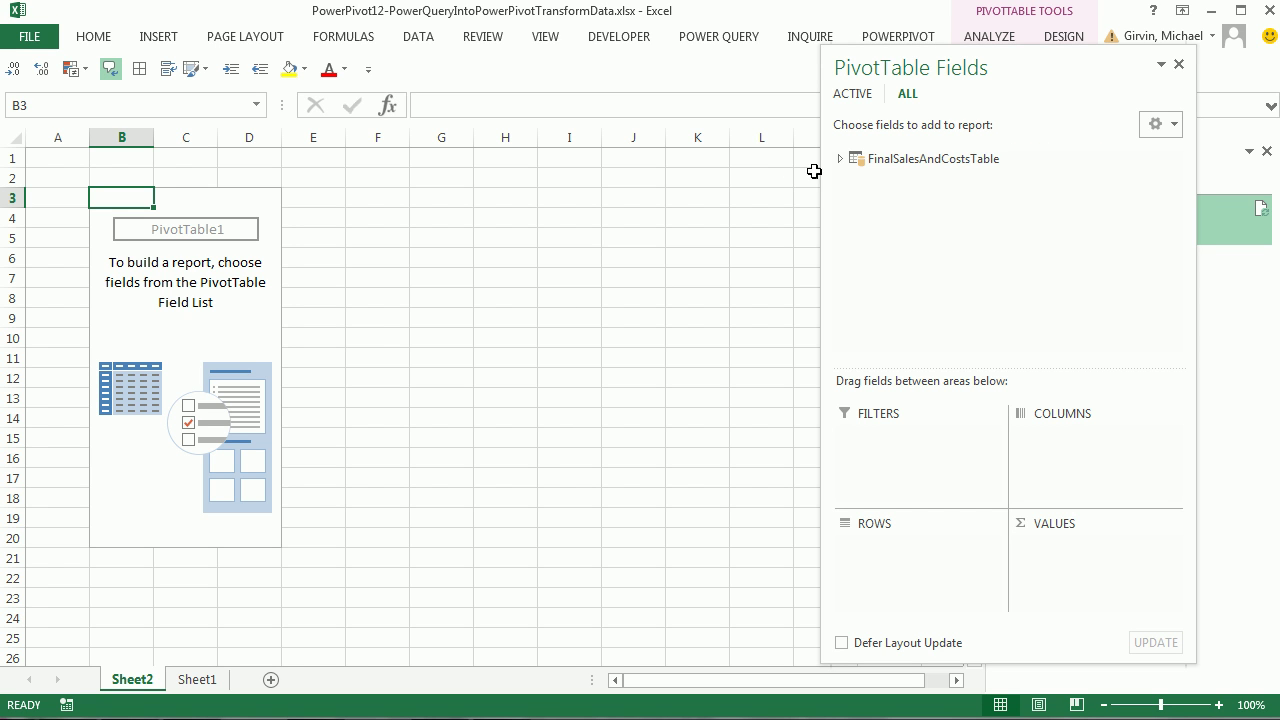
click(840, 159)
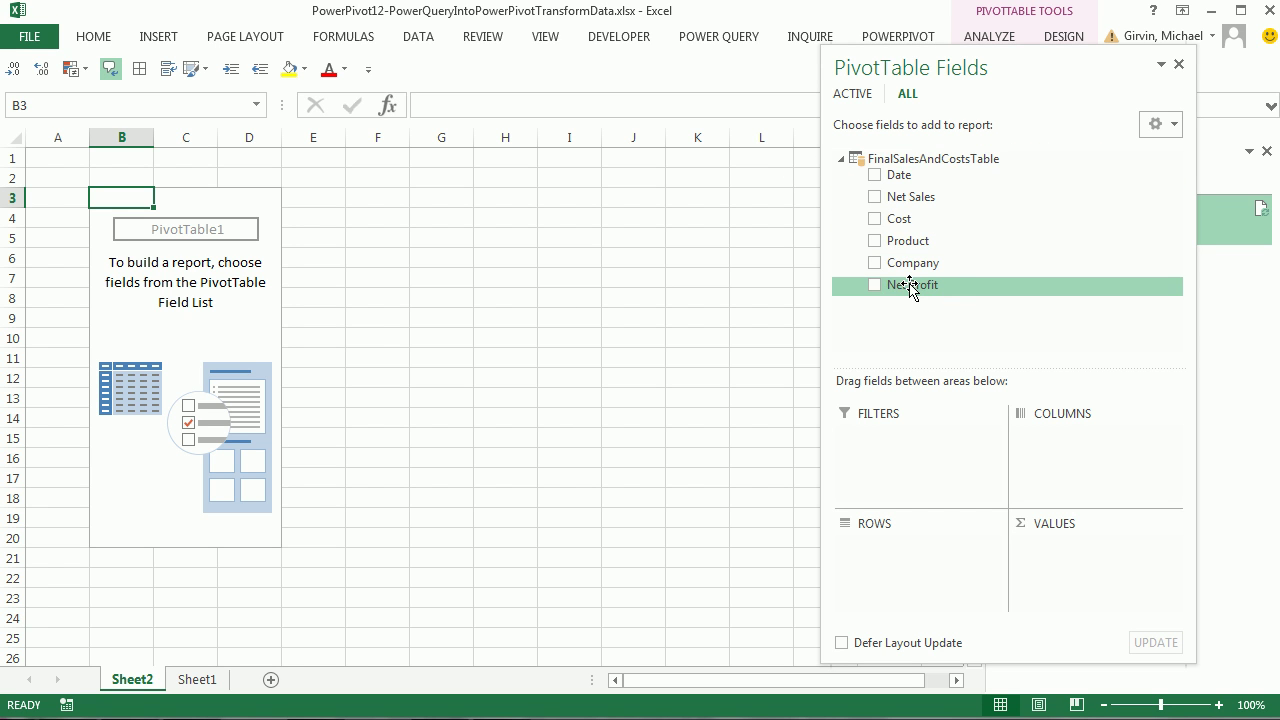
drag(910, 288, 1066, 569)
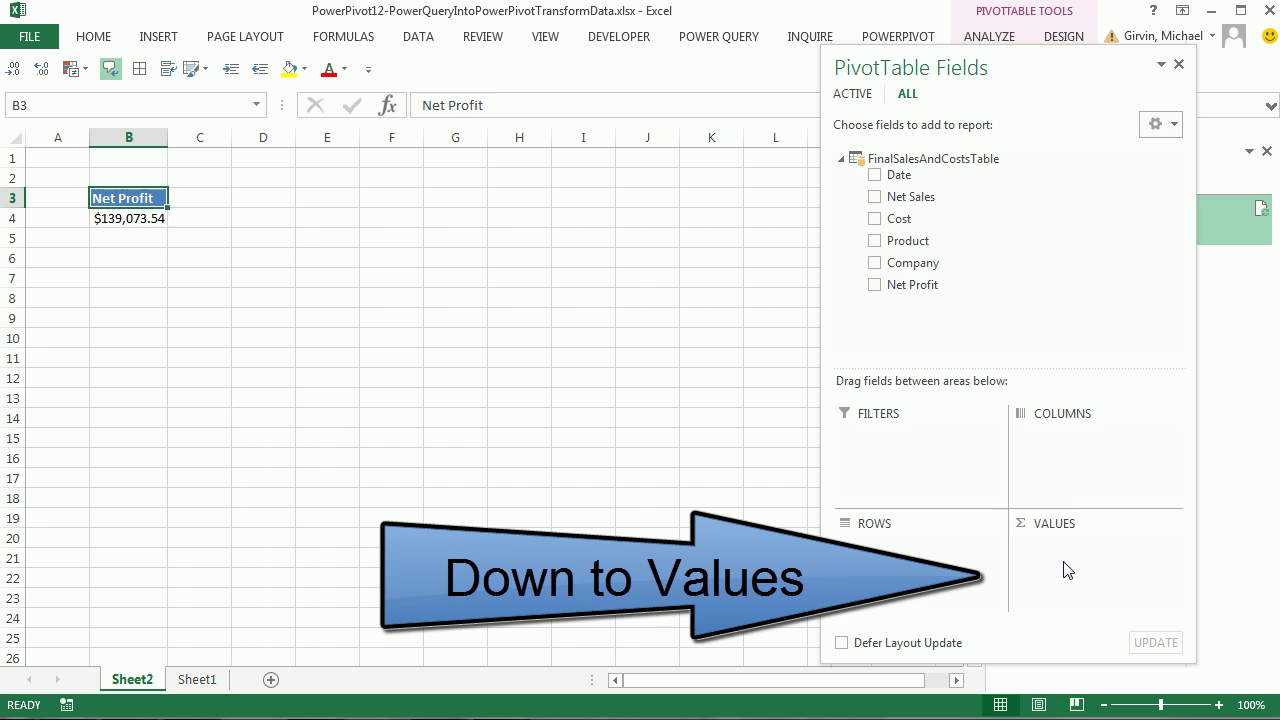
drag(908, 244, 892, 555)
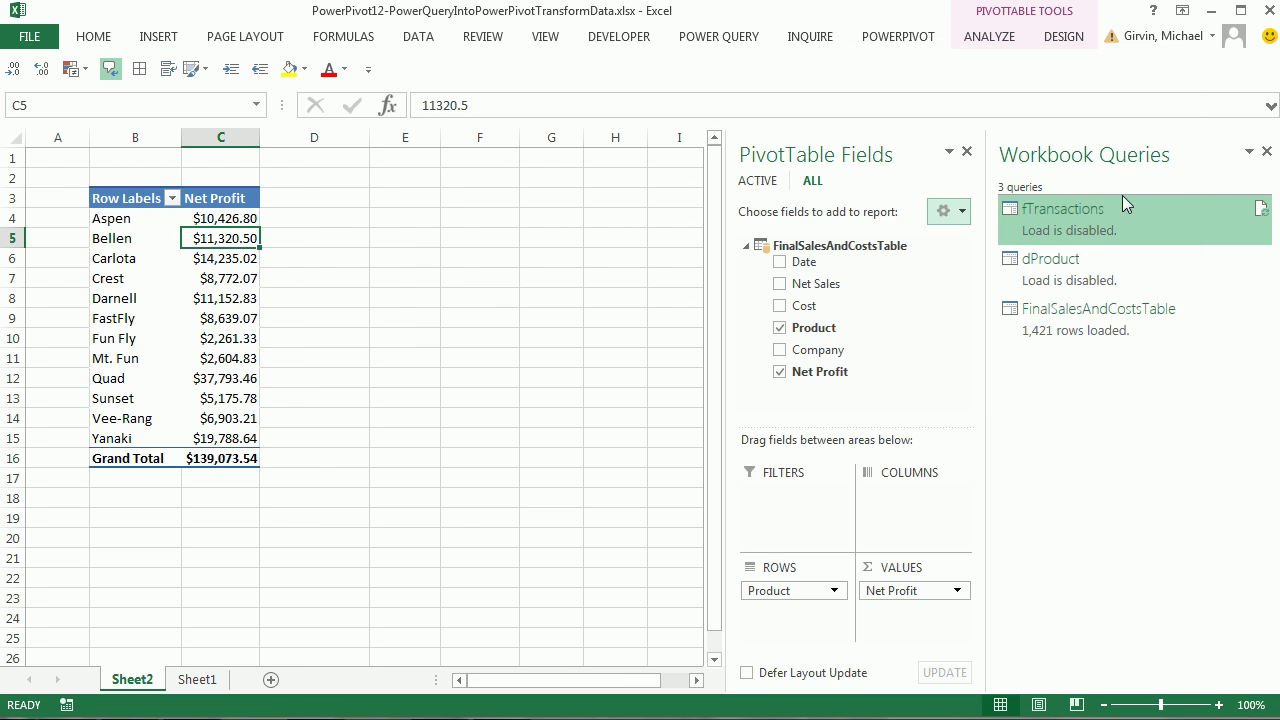
click(1267, 151)
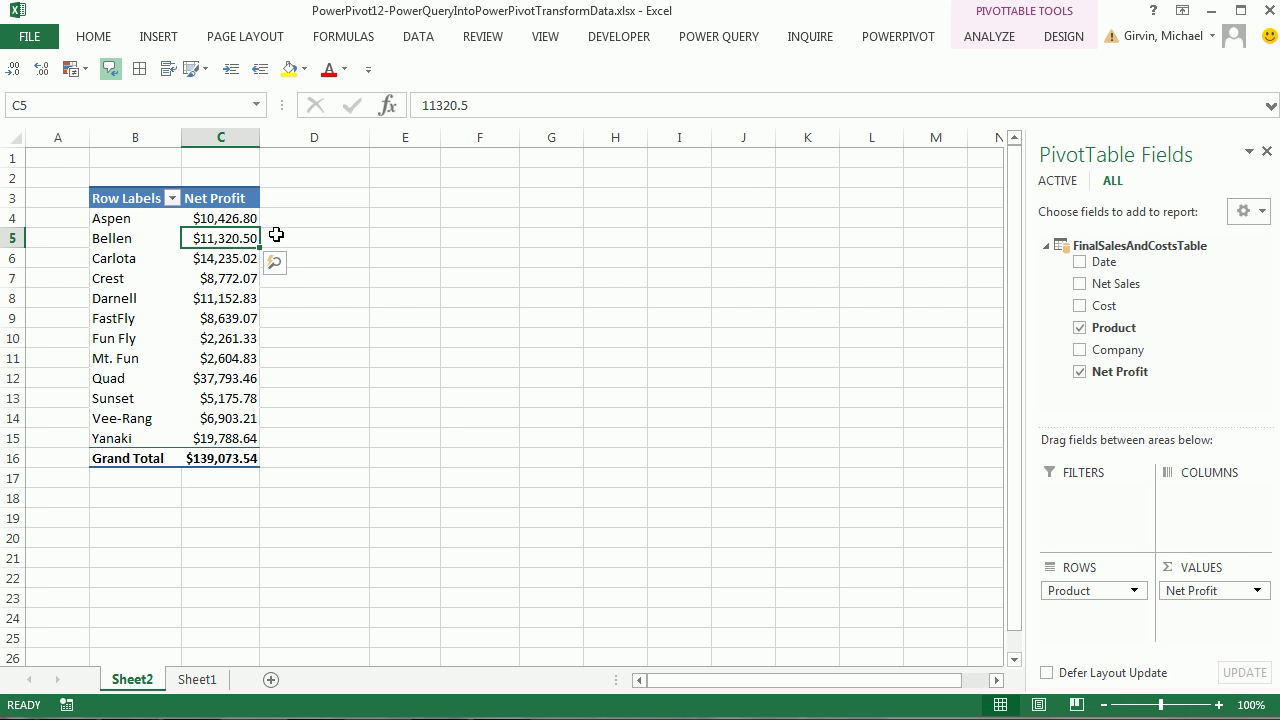
Insert a Company slicer and move and resize it beside the PivotTable
click(982, 38)
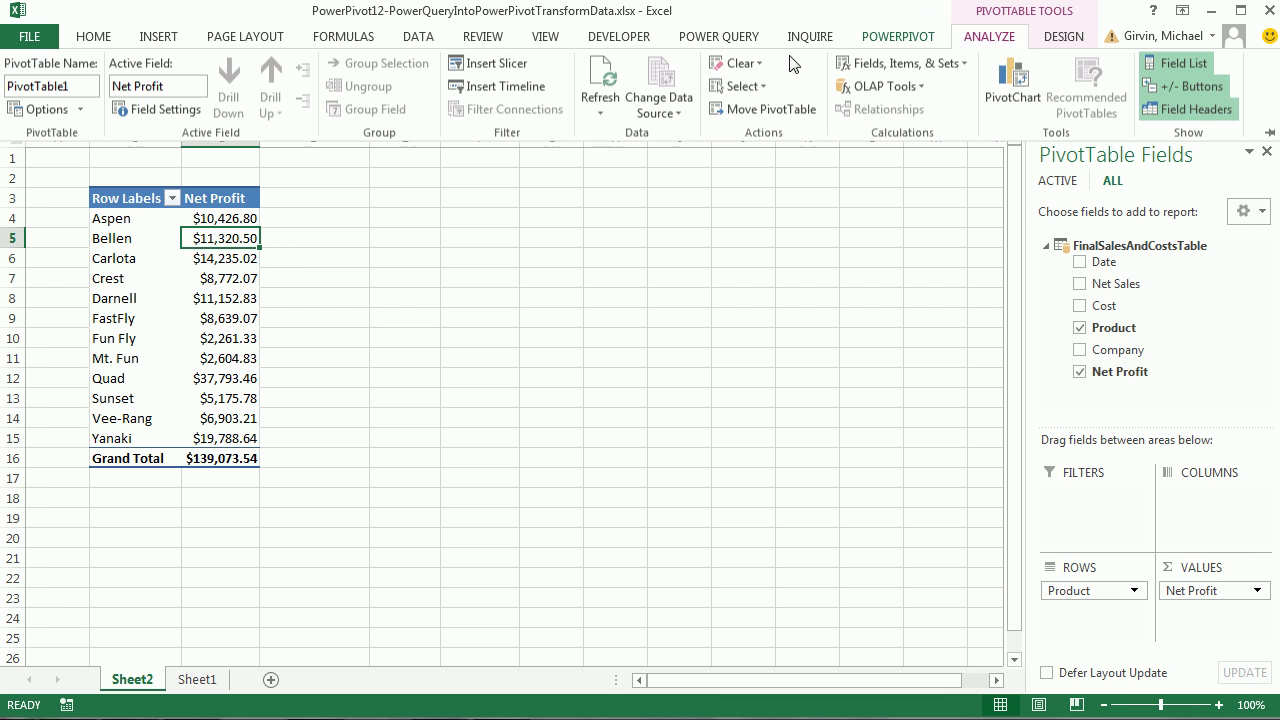
click(490, 64)
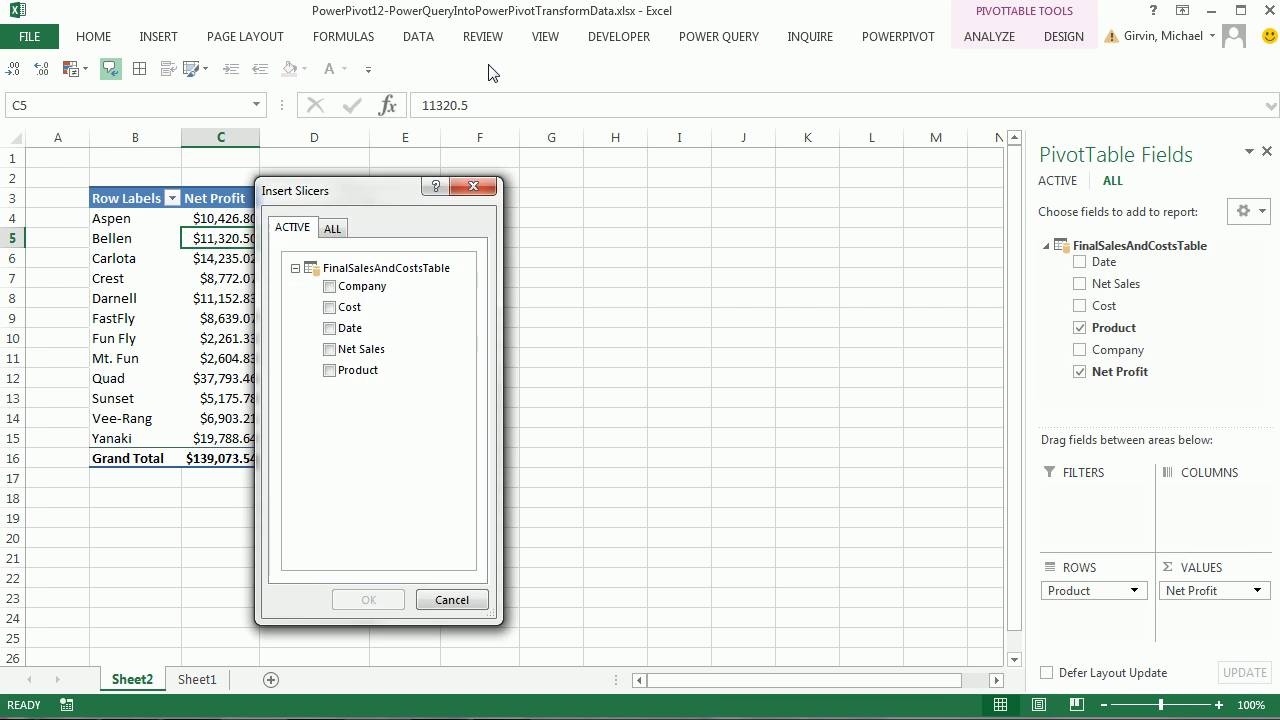
click(331, 288)
click(368, 599)
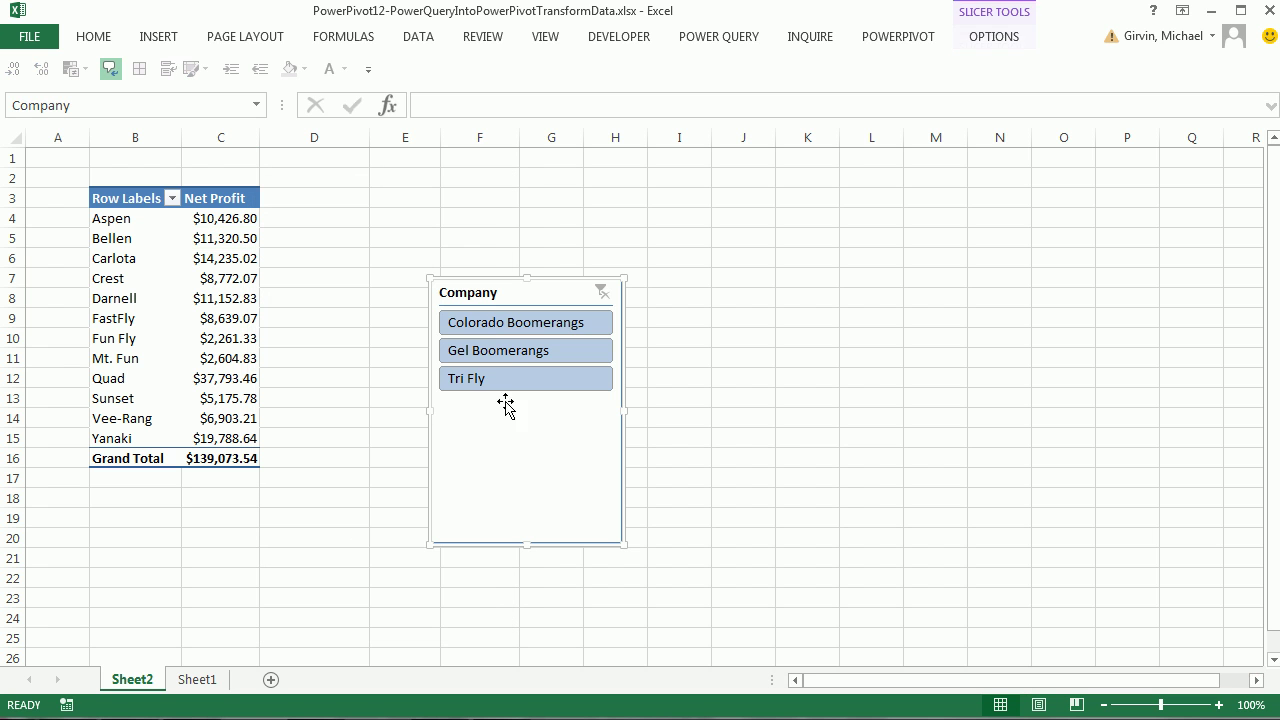
drag(503, 287, 448, 205)
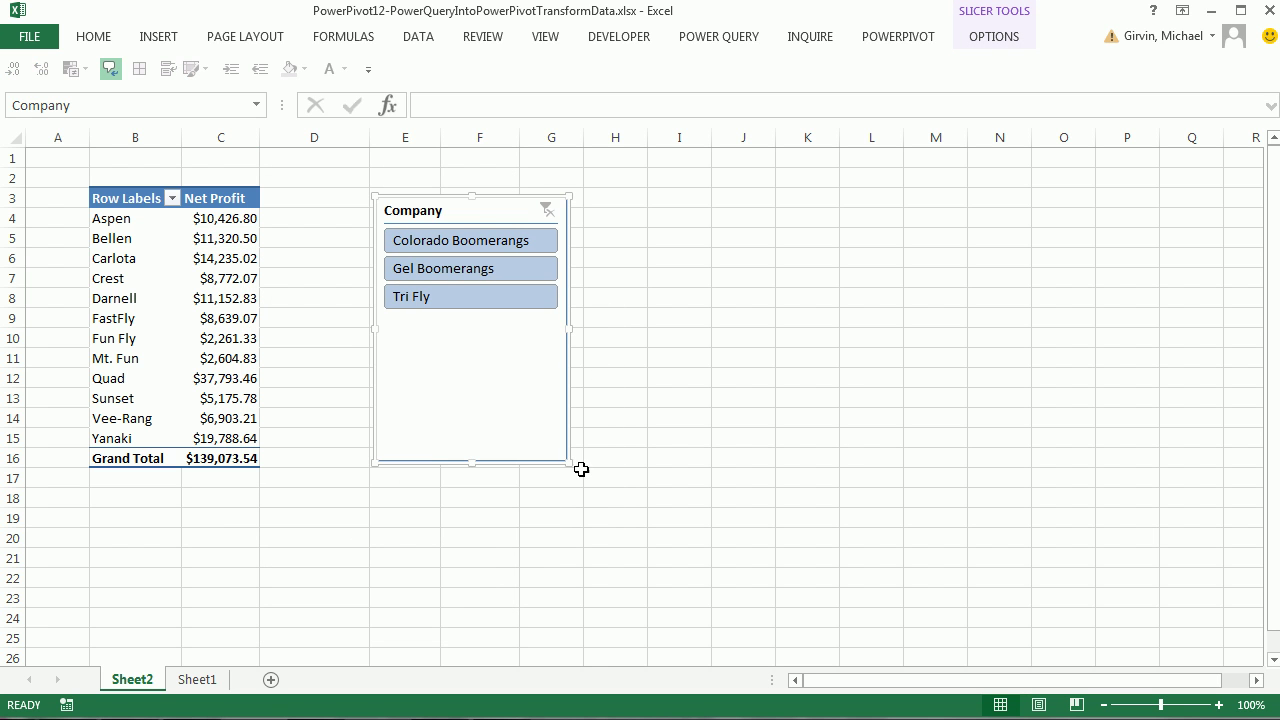
drag(568, 436, 560, 322)
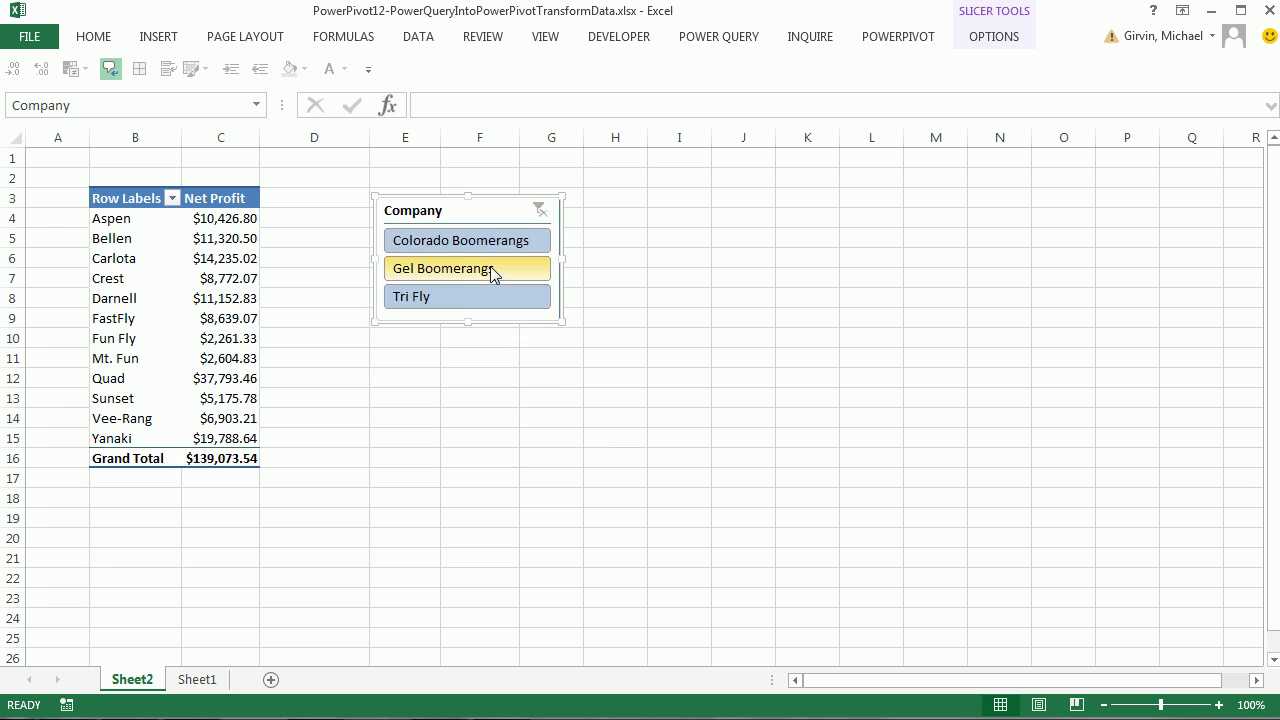
Filter the slicer through Gel Boomerangs and Colorado Boomerangs, ending on Tri Fly ($28,956.44)
click(490, 270)
click(483, 243)
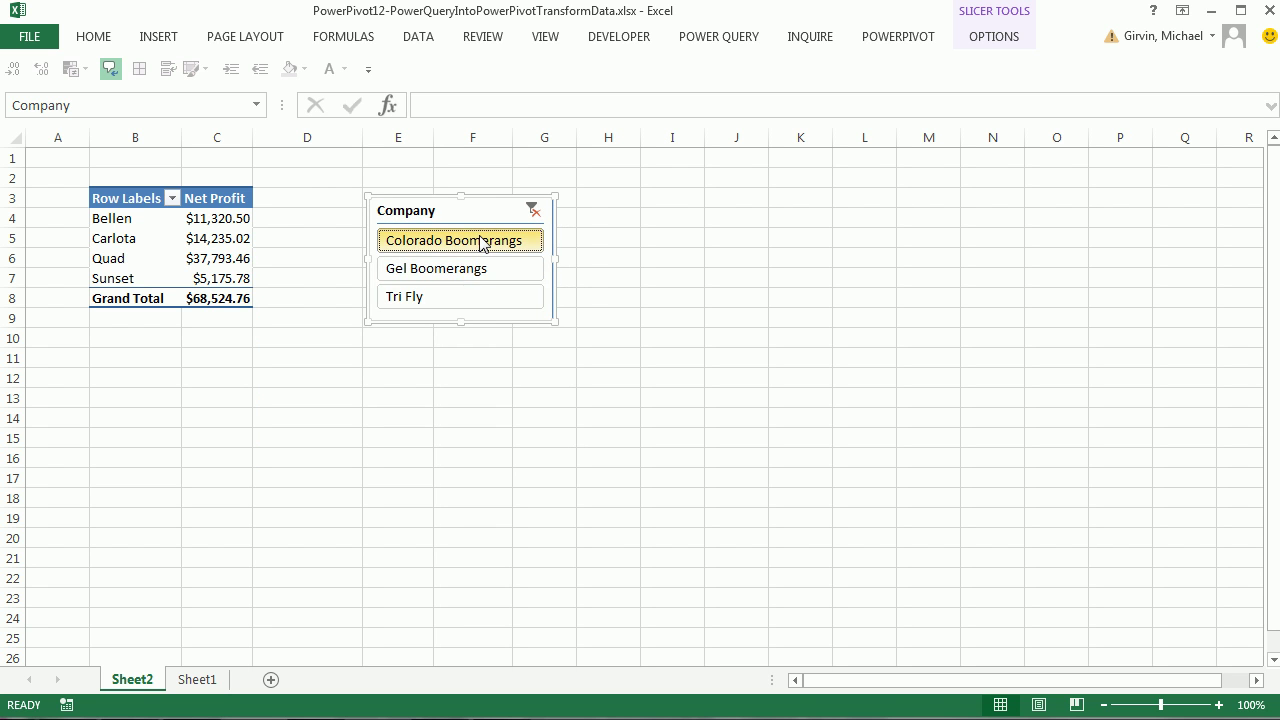
click(462, 306)
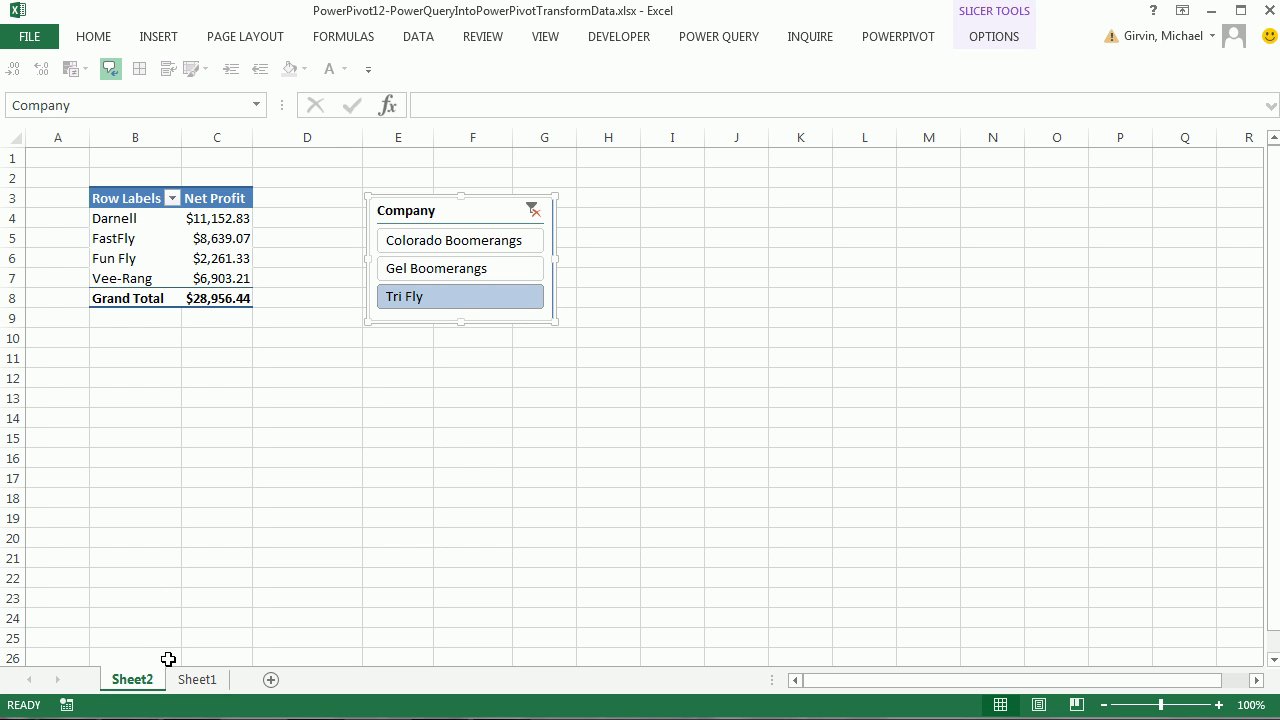
Rename the Sheet2 sheet to PT1
double_click(141, 682)
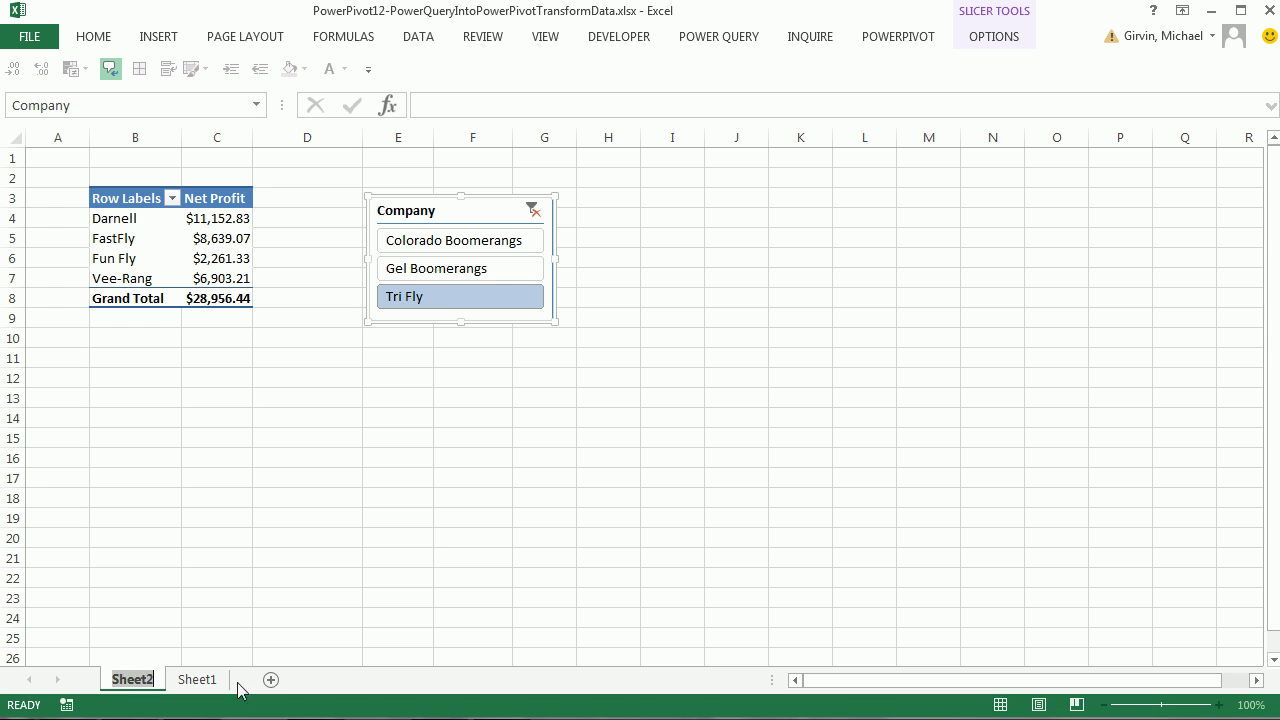
text(PT)
key(Return)
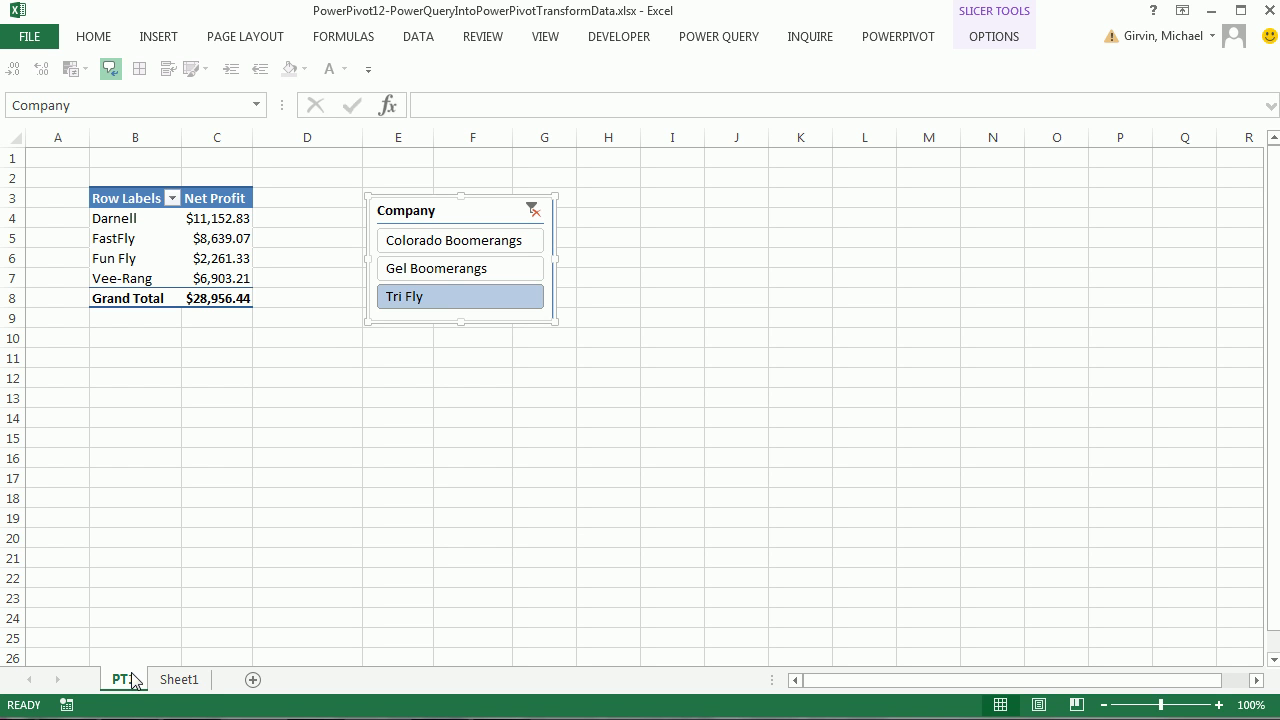
Switch to Power Pivot and back to Excel, then show the POWER QUERY ribbon
key(alt+Tab)
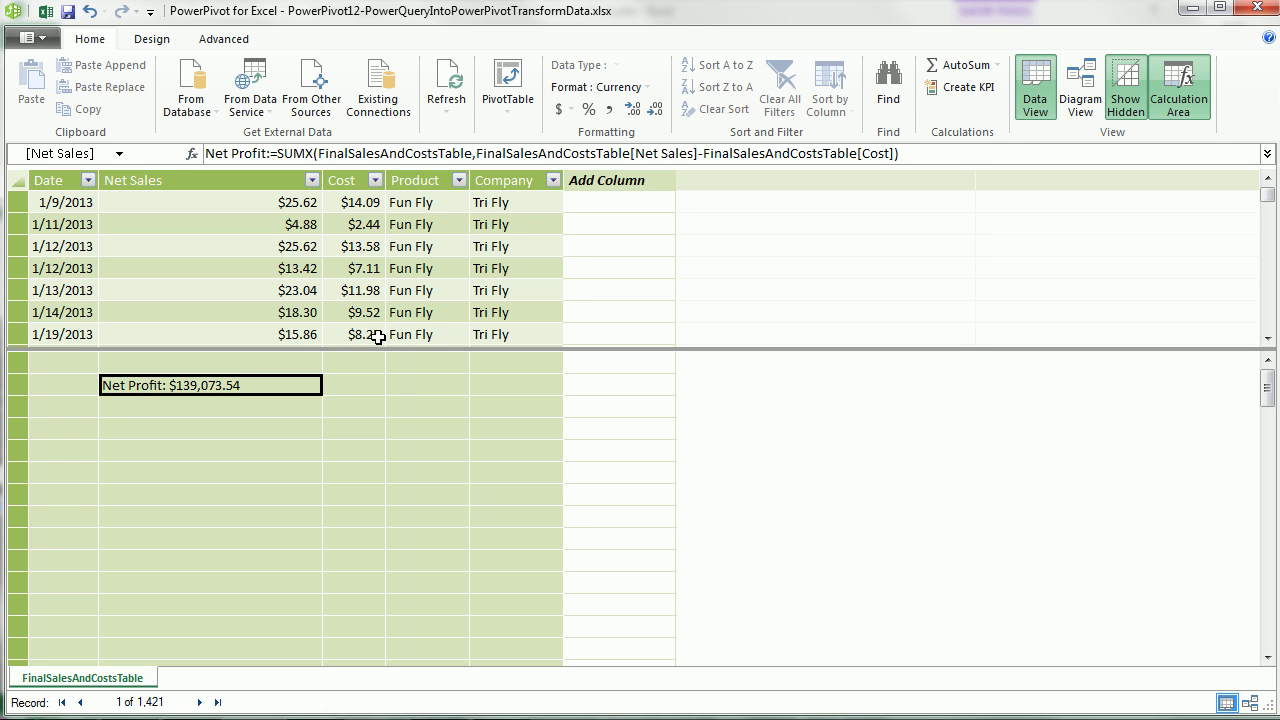
key(alt+Tab)
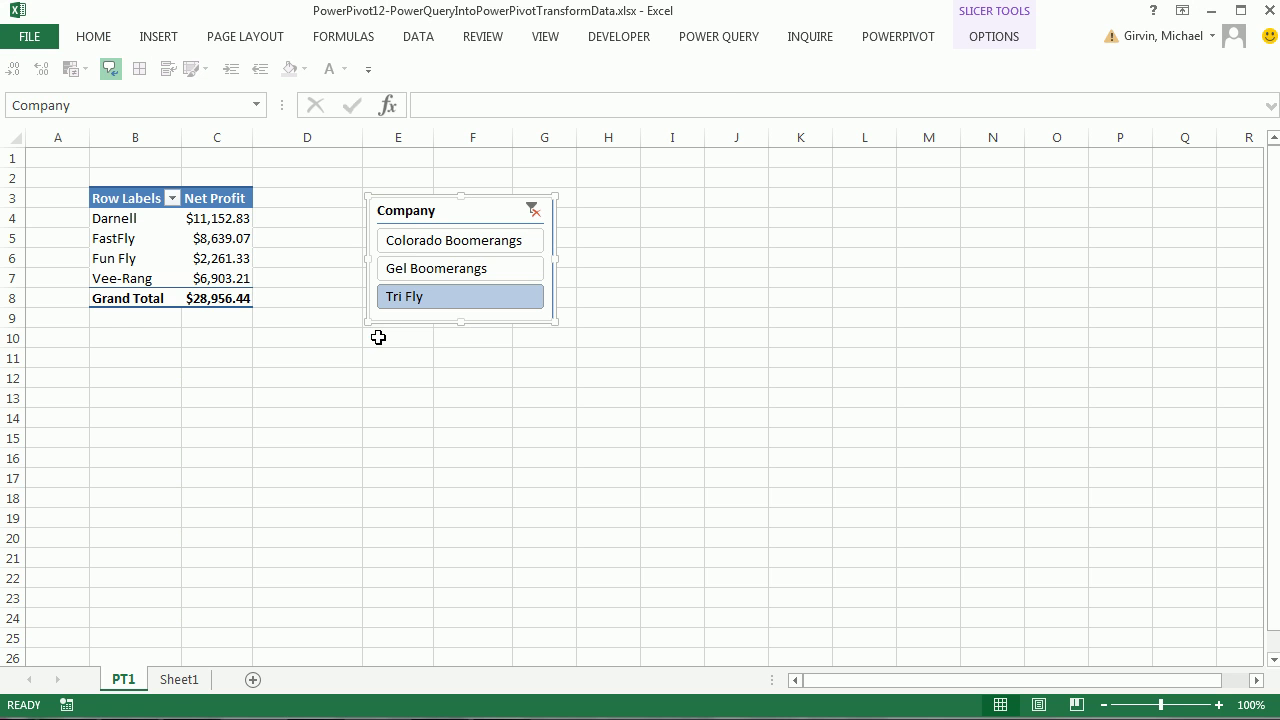
click(719, 37)
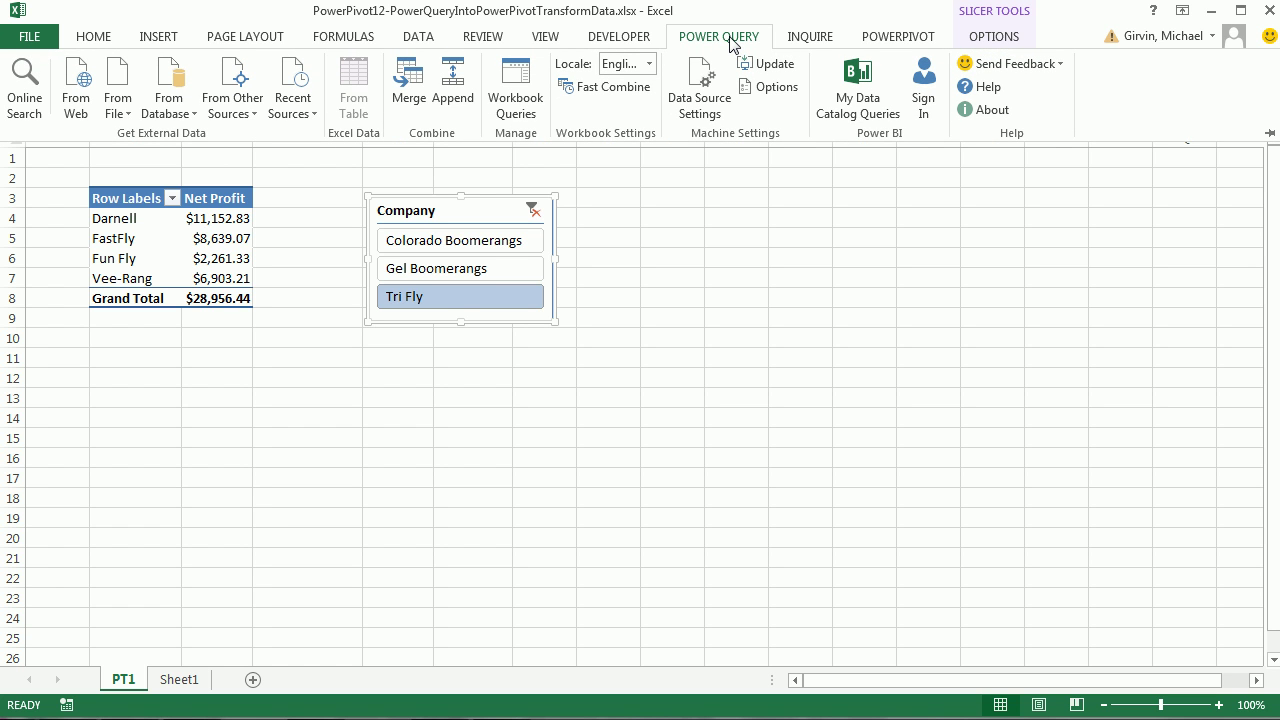